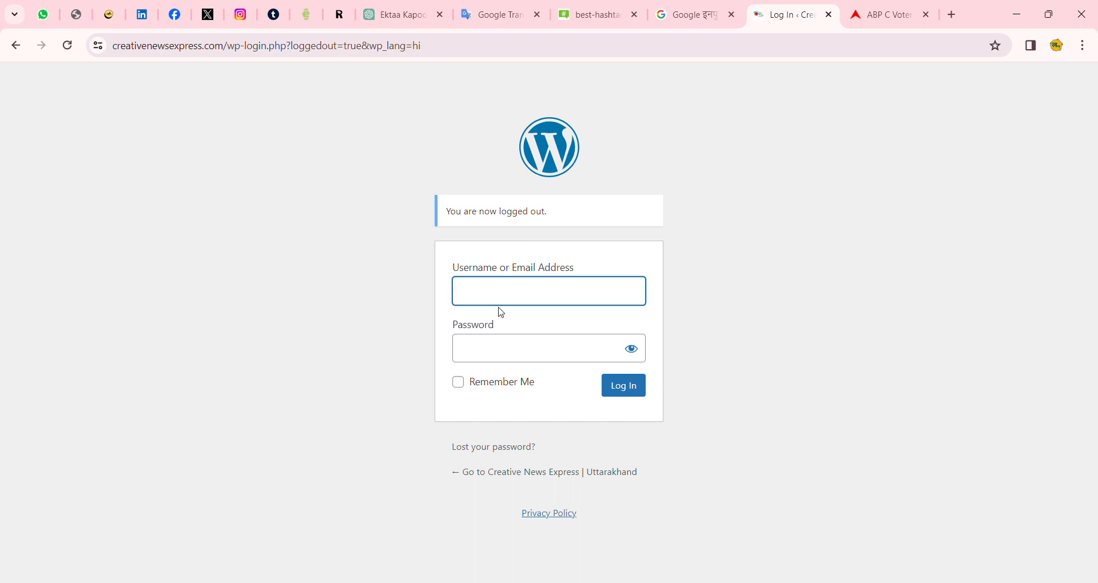
# Log in to the WordPress admin with the account's e-mail address and password
pyautogui.click(783, 285)
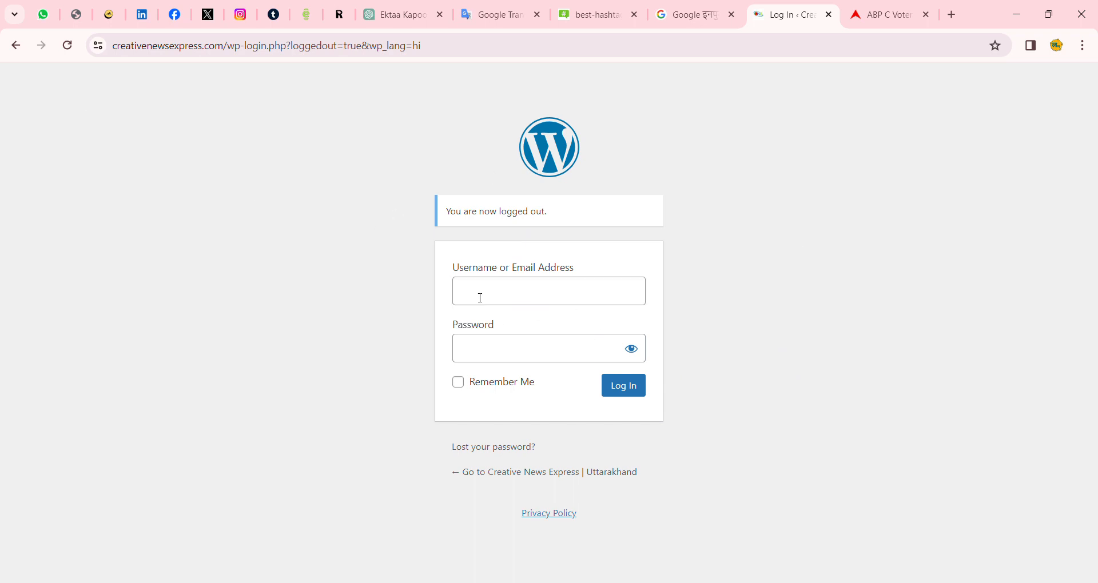
pyautogui.click(505, 300)
pyautogui.hotkey('ctrl', 'v')
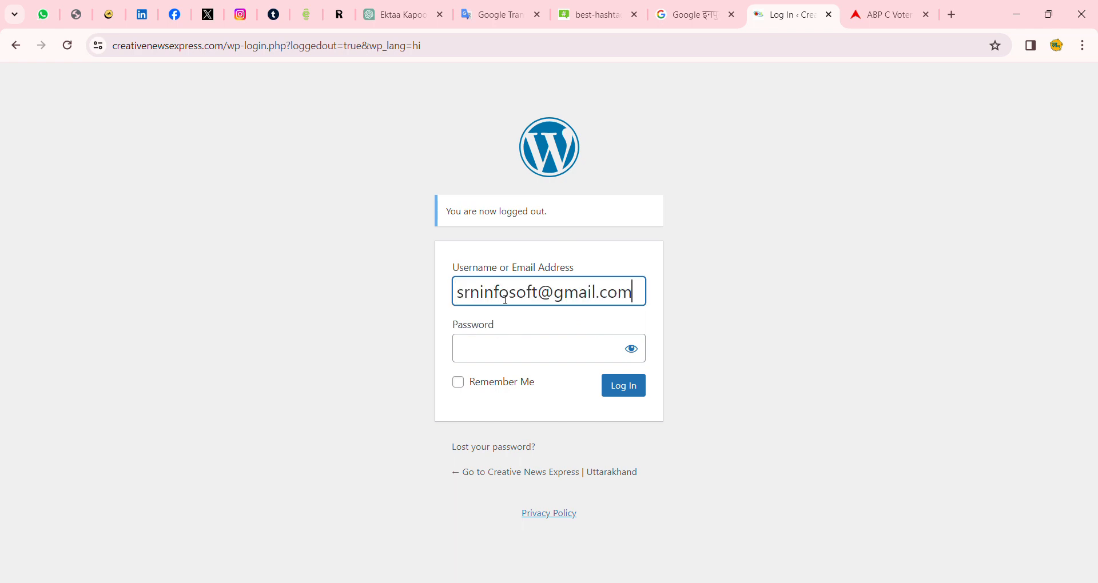
pyautogui.click(485, 362)
pyautogui.hotkey('ctrl', 'v')
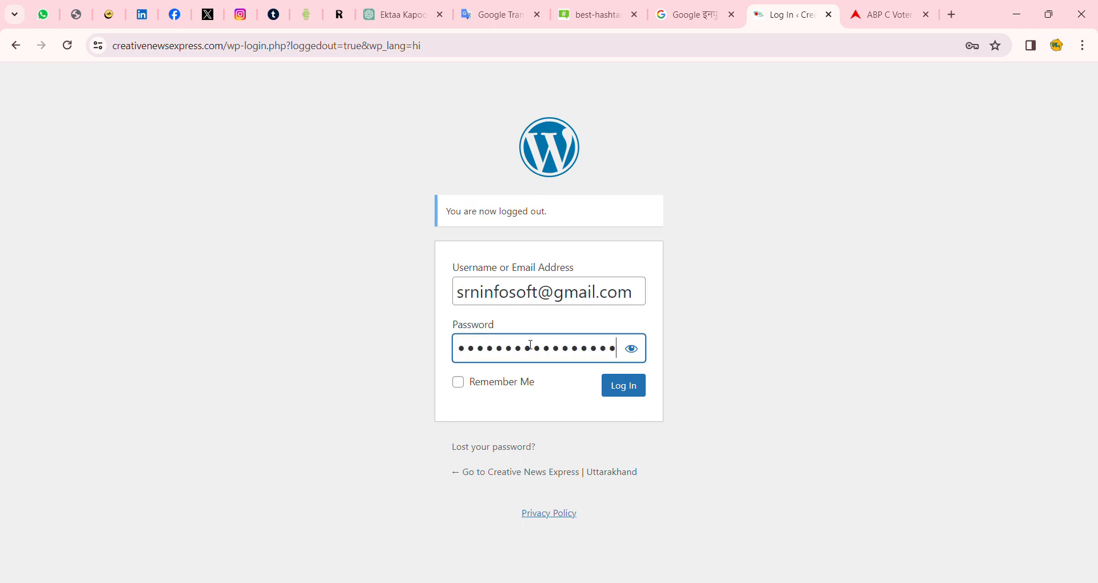
pyautogui.click(625, 388)
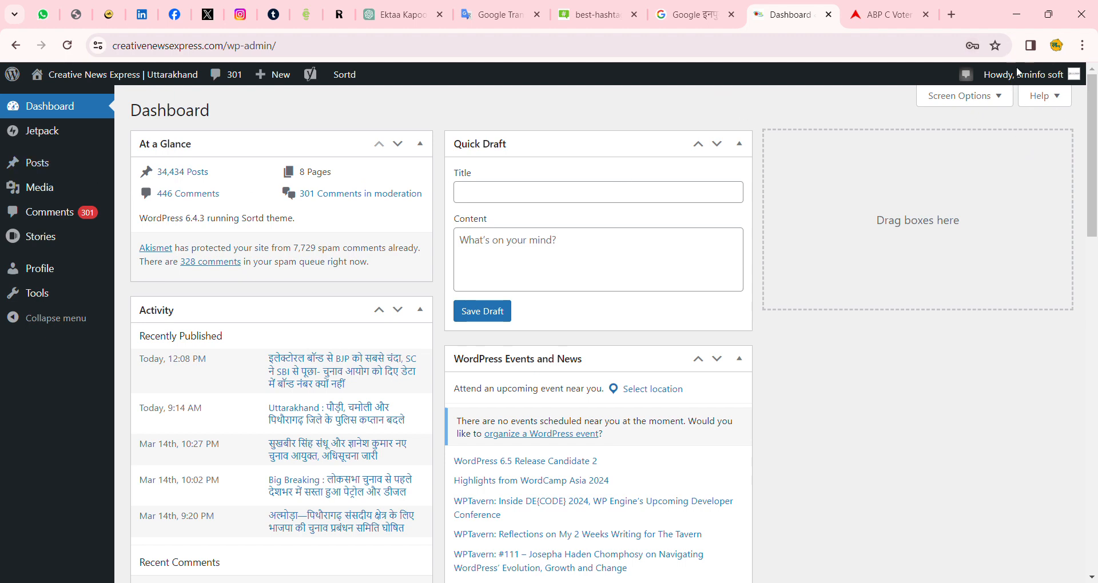
# Open the editor for a new post and reduce the page zoom by two levels
pyautogui.moveTo(46, 150)
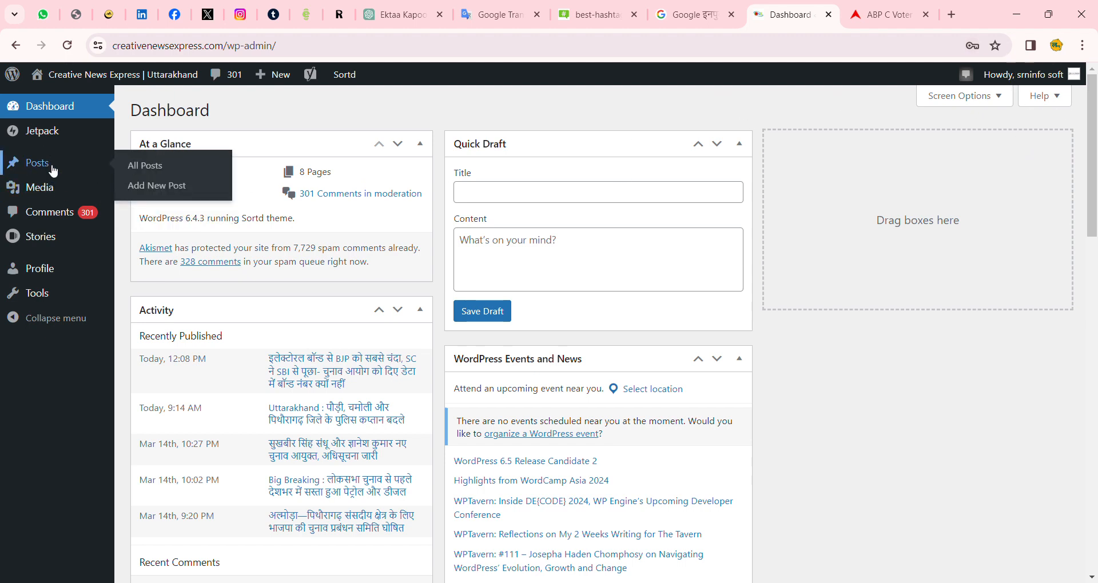
pyautogui.click(147, 187)
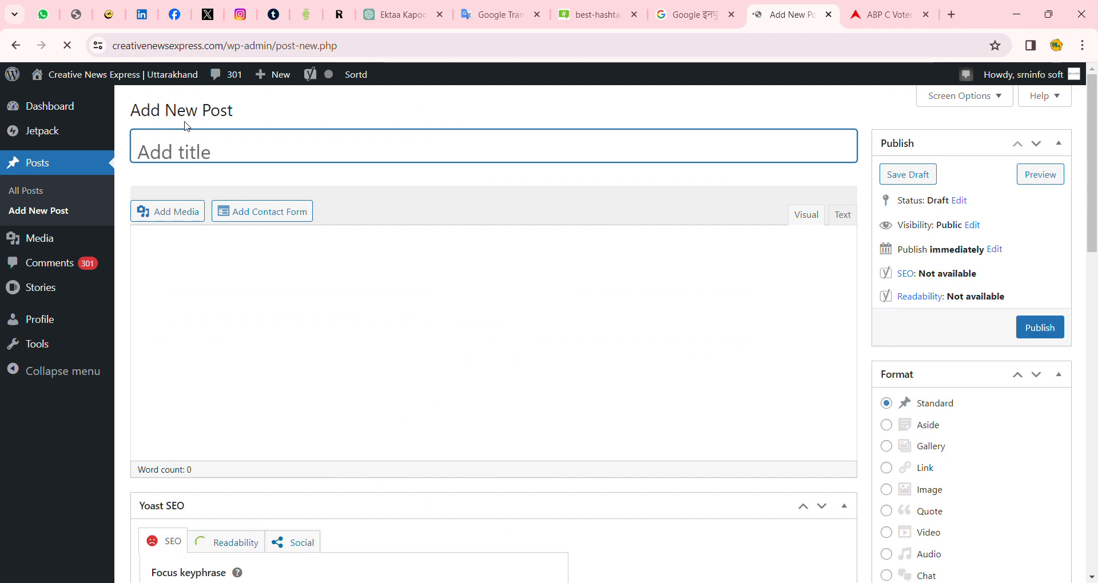
pyautogui.hotkey('ctrl', '-')
pyautogui.hotkey('ctrl', '-')
pyautogui.click(486, 263)
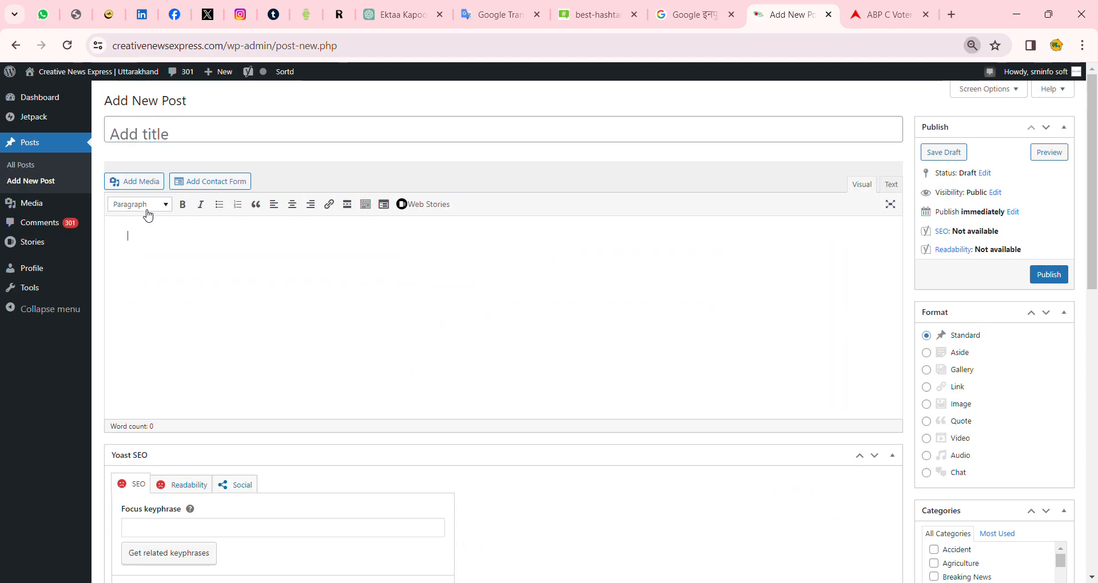
pyautogui.click(151, 139)
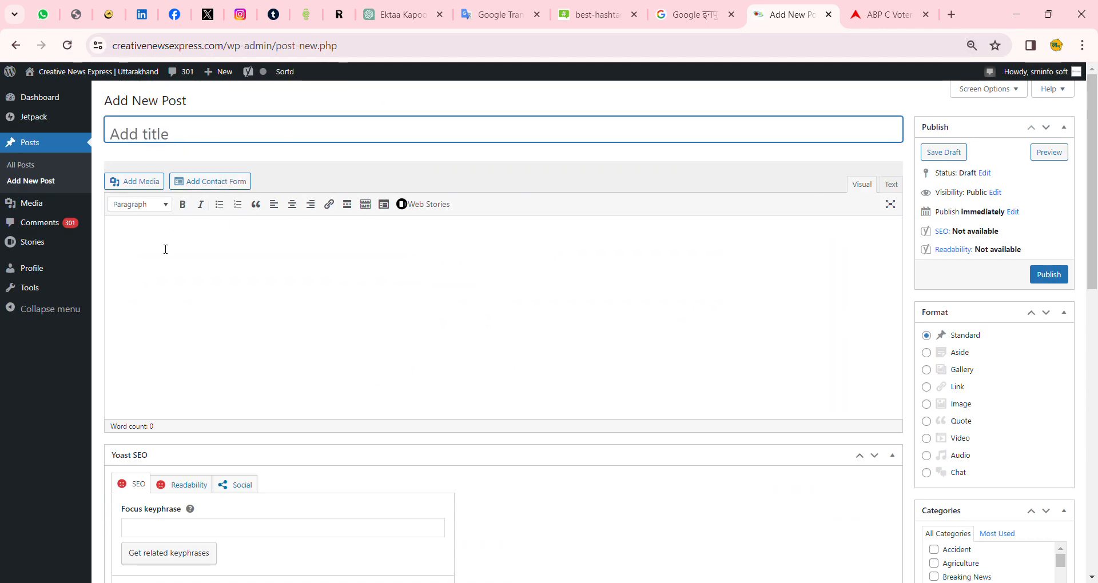
pyautogui.click(165, 249)
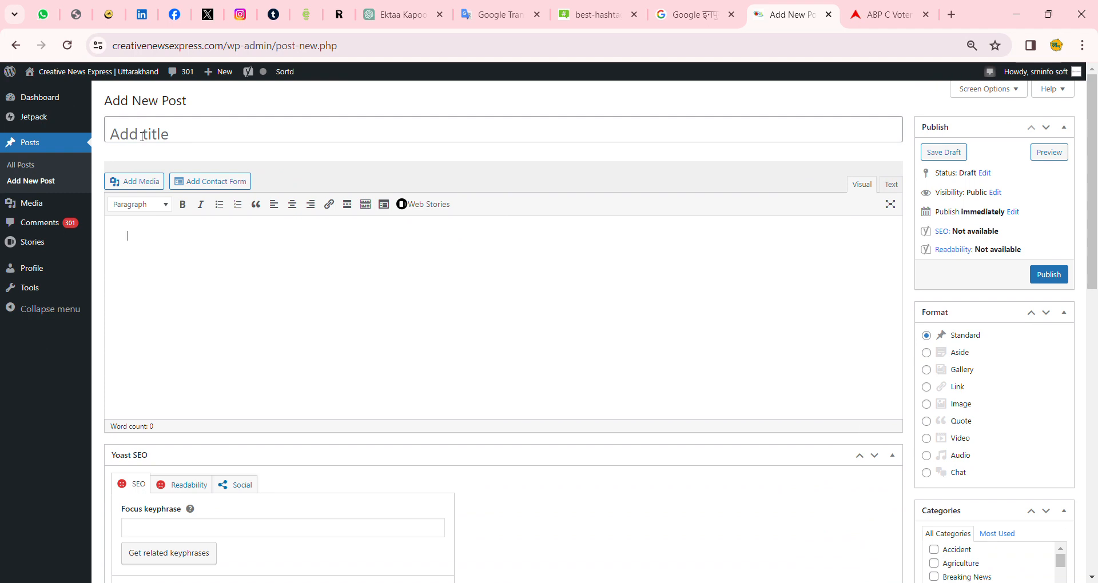
# Collapse the Format and LiteSpeed Options boxes of the new post
pyautogui.scroll(-1, 1006, 304)
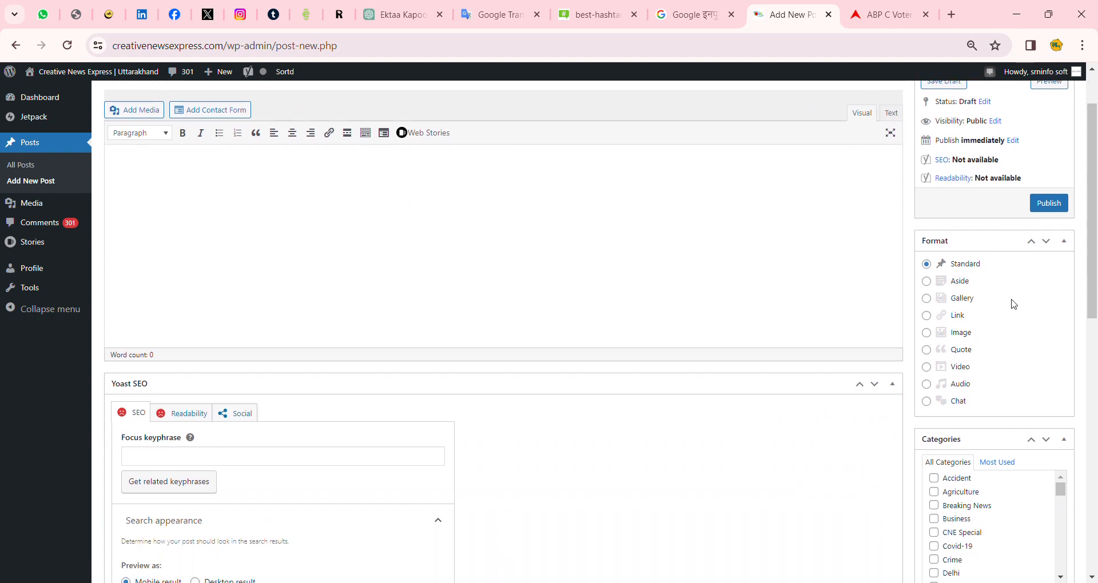
pyautogui.scroll(1, 1014, 305)
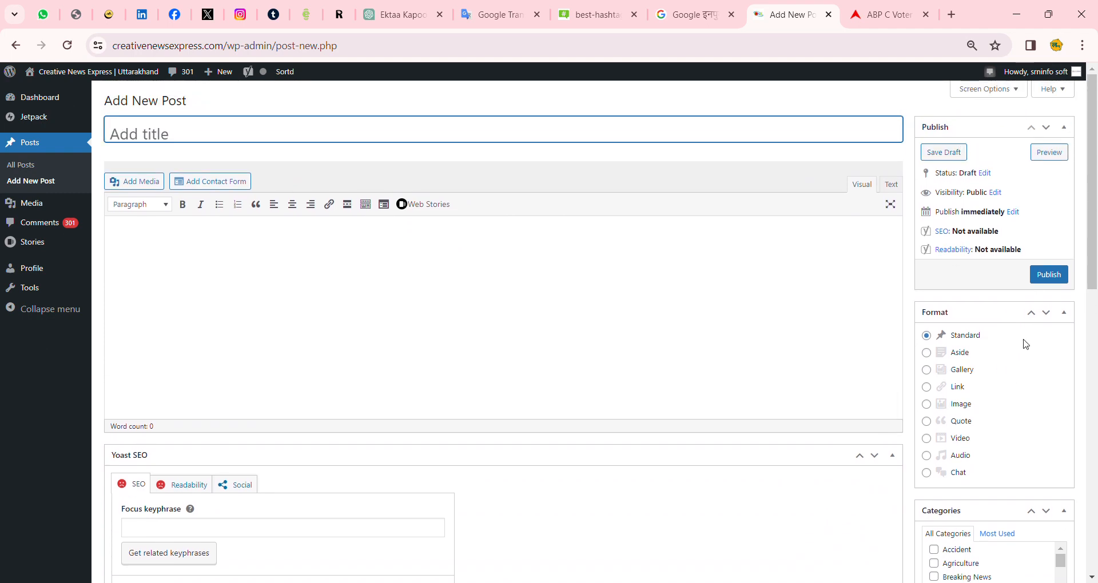
pyautogui.click(1063, 312)
pyautogui.scroll(-5, 997, 443)
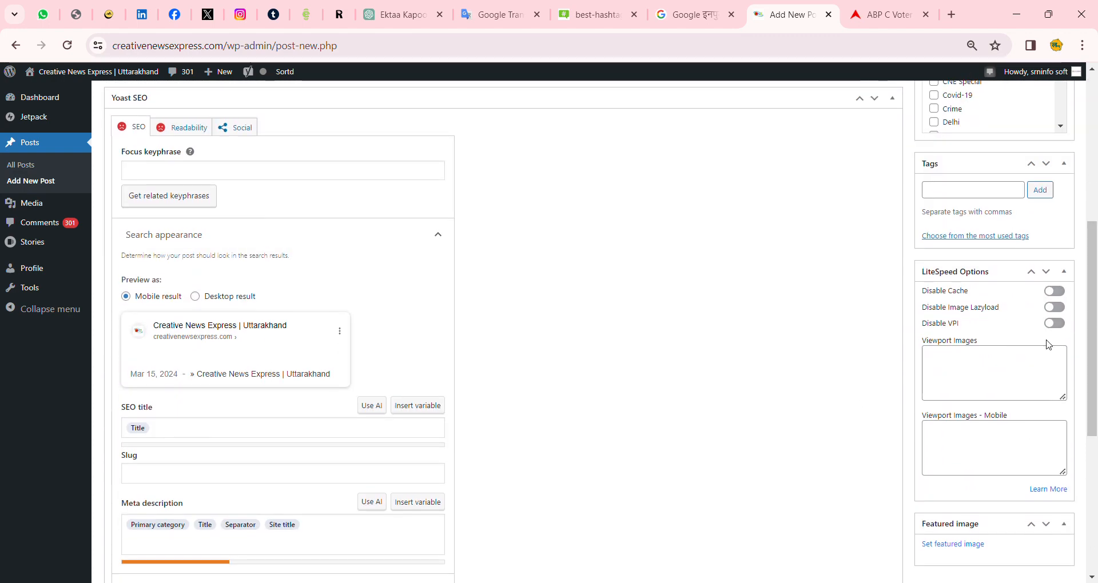
pyautogui.click(1063, 271)
pyautogui.scroll(5, 661, 461)
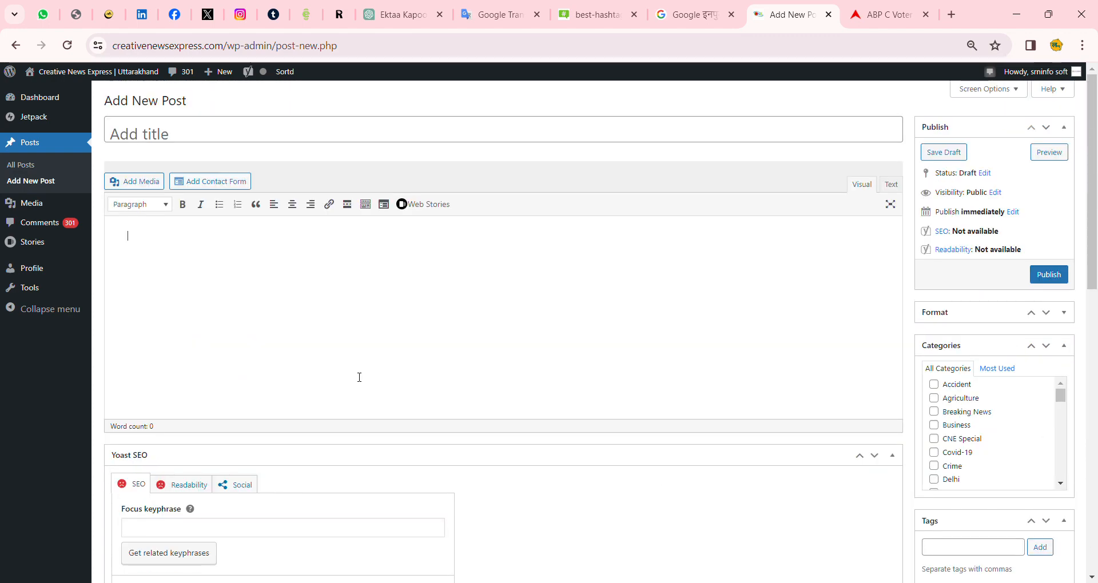
# Switch to the ABP Live article and copy its full headline about the ABP C-Voter opinion poll
pyautogui.click(887, 14)
pyautogui.scroll(-1, 189, 343)
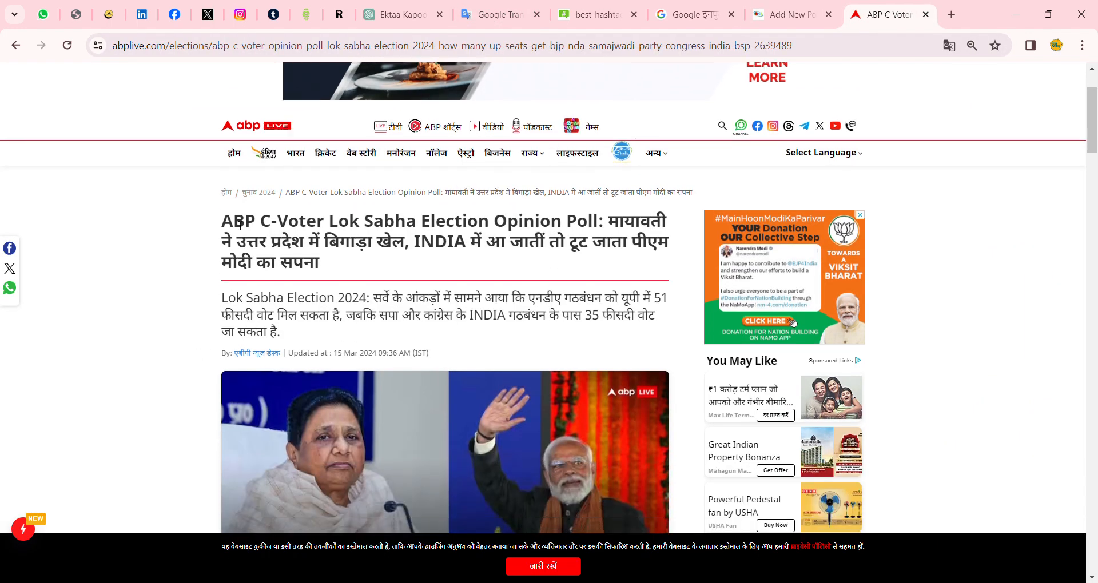
pyautogui.moveTo(222, 221); pyautogui.dragTo(361, 266)
pyautogui.hotkey('ctrl', 'c')
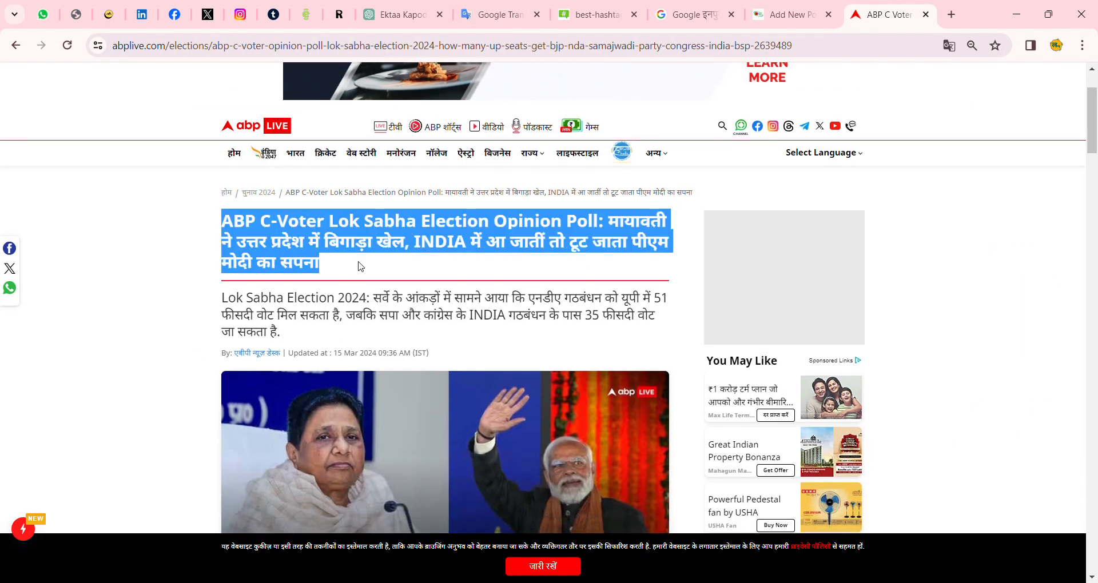
# Replace the text on the Marathi Google Input Tools page with the copied headline
pyautogui.click(688, 15)
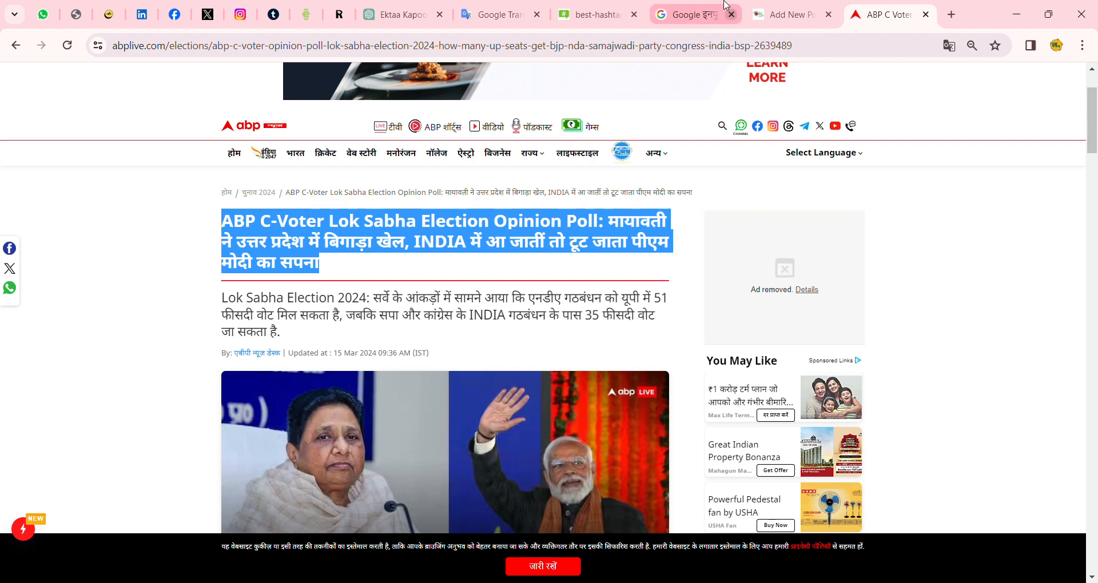
pyautogui.hotkey('ctrl', 'a')
pyautogui.hotkey('ctrl', 'v')
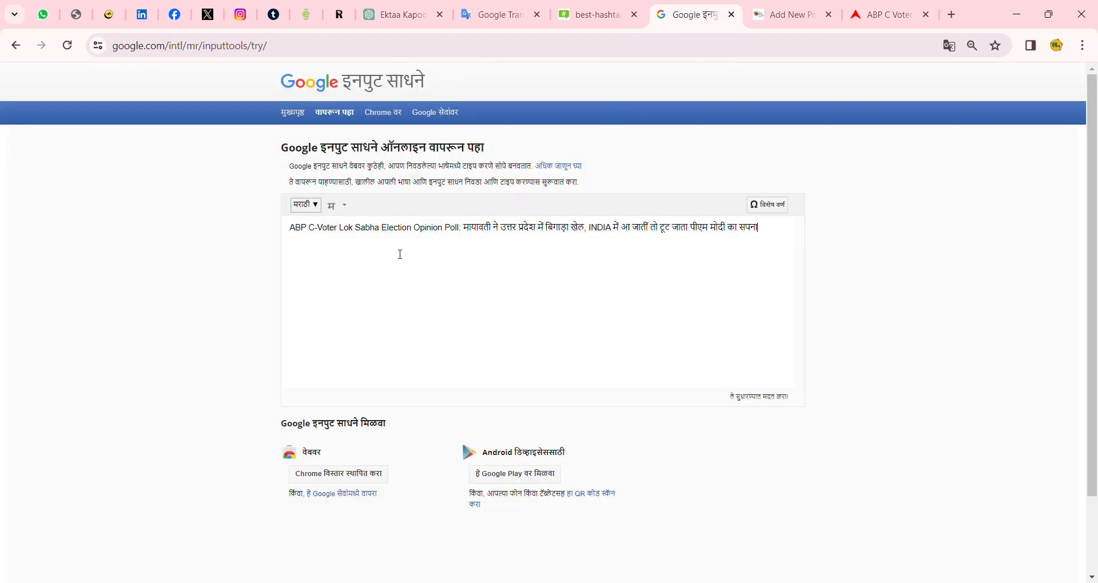
# Try switching the input language from Marathi to एकाधिक भाषा (लैटिन)
pyautogui.click(306, 204)
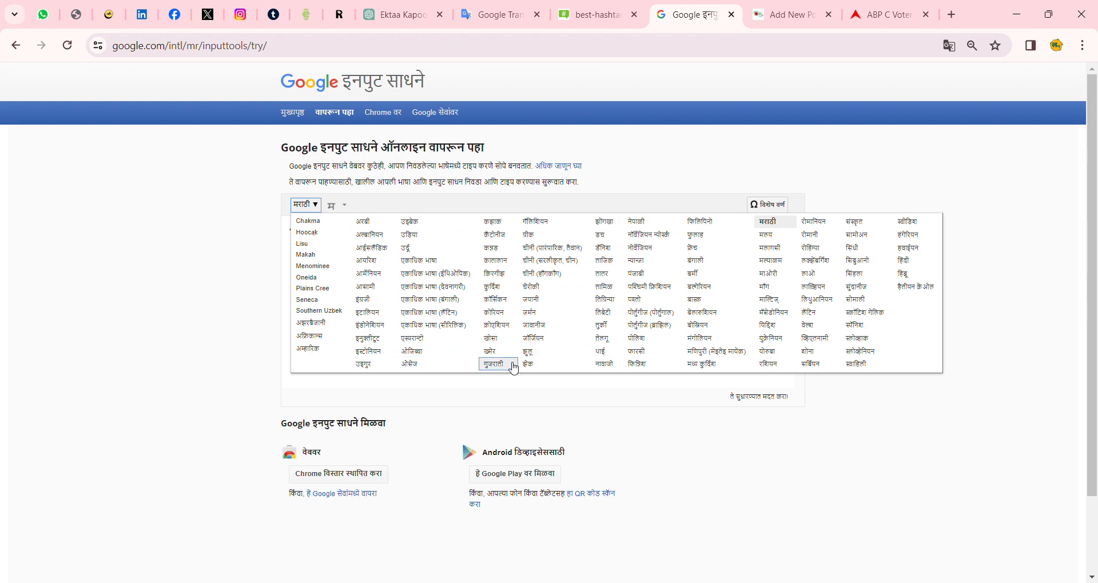
pyautogui.click(185, 271)
pyautogui.click(319, 206)
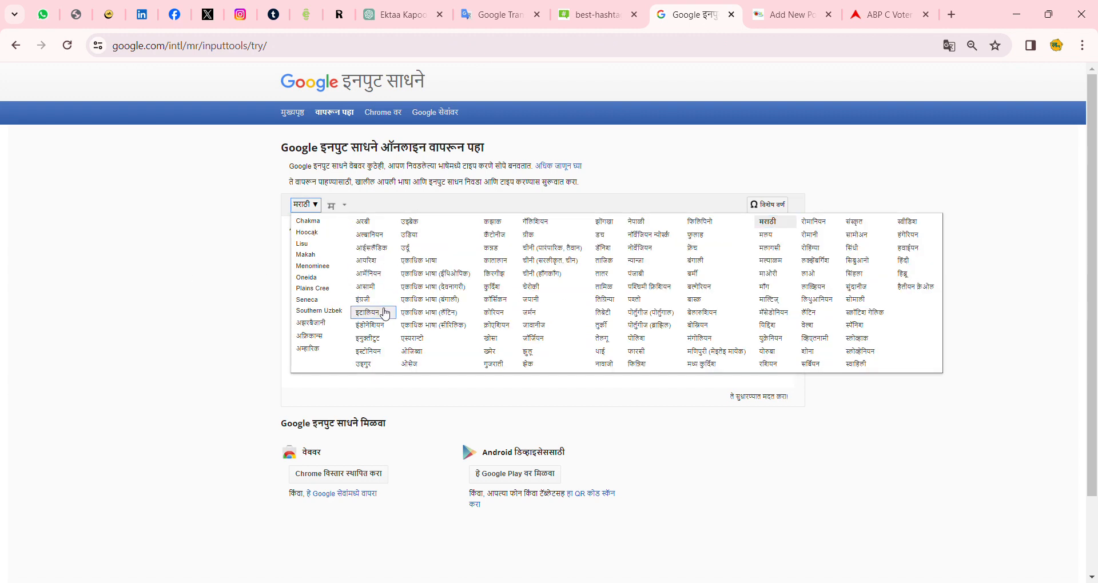
pyautogui.click(441, 314)
pyautogui.click(331, 210)
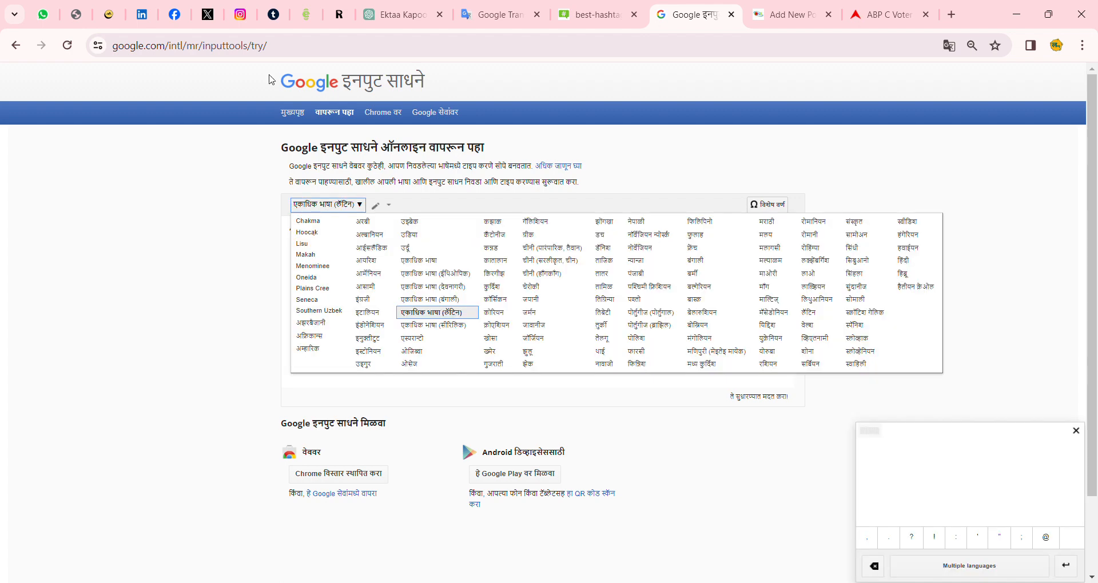
# Search for "google tools", open the Hindi Google Input Tools page and paste the copied headline into its text area
pyautogui.click(192, 47)
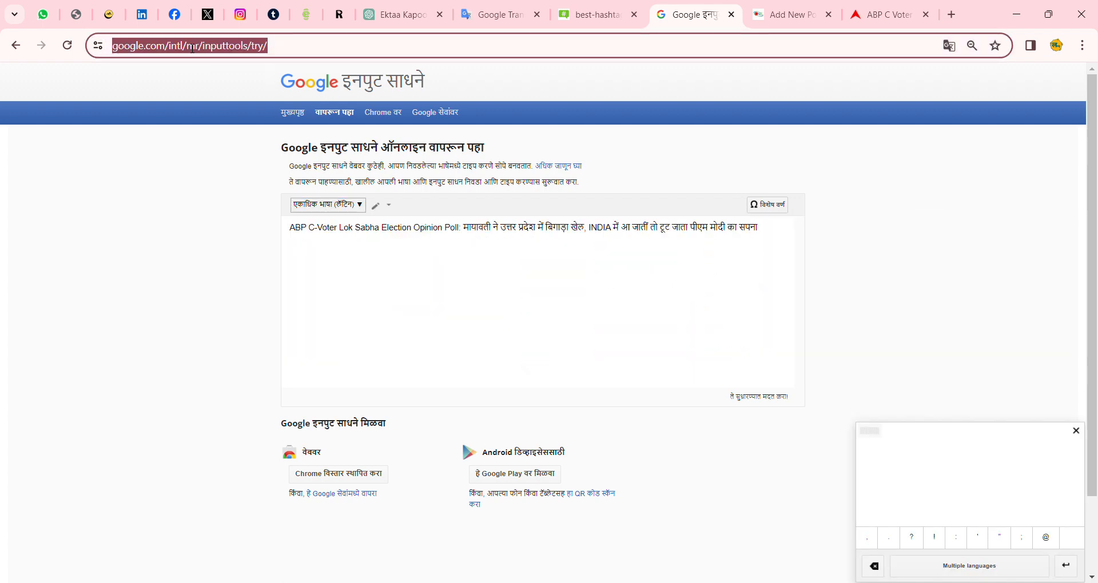
pyautogui.write('googlye')
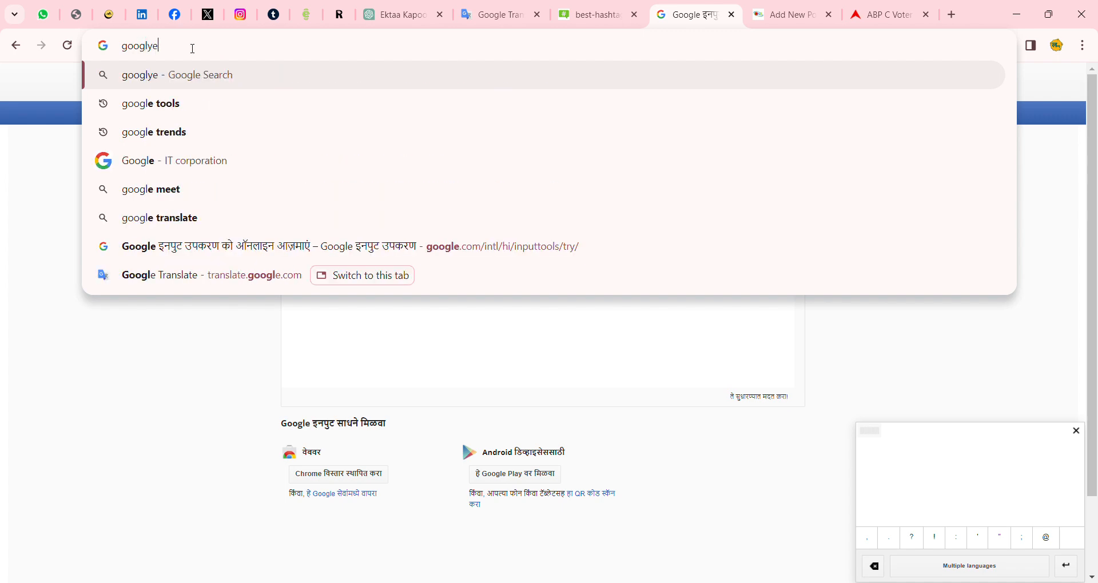
pyautogui.press('BackSpace')
pyautogui.press('BackSpace')
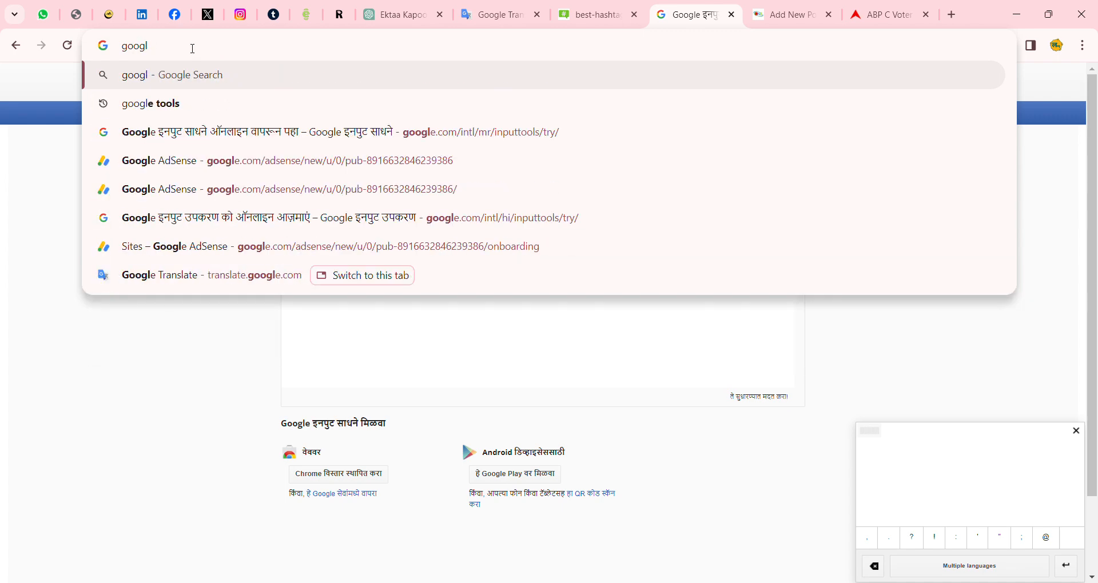
pyautogui.click(172, 104)
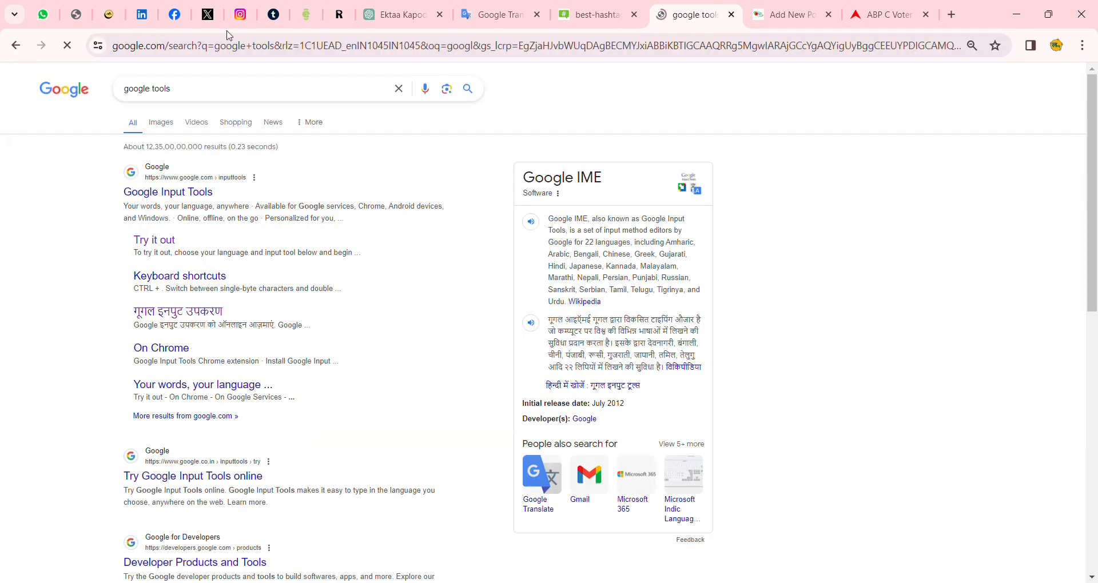
pyautogui.click(206, 313)
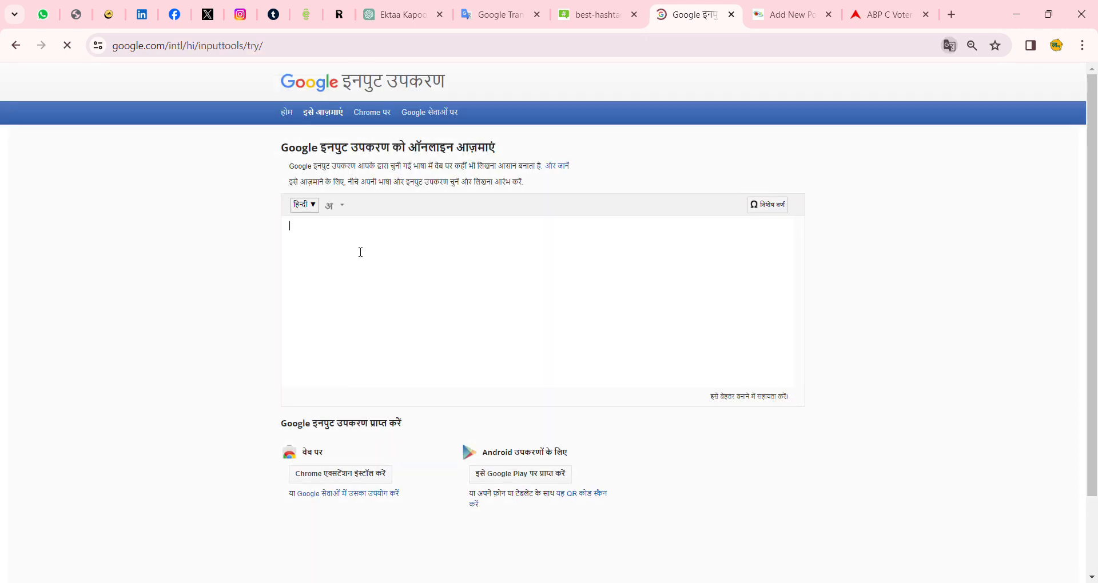
pyautogui.hotkey('ctrl', 'v')
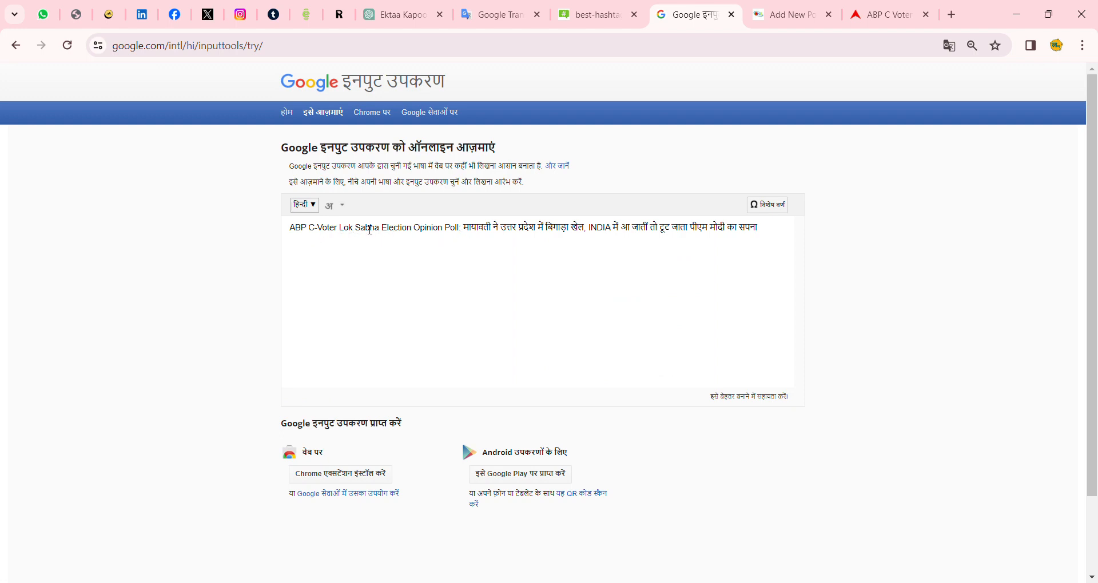
# Delete "ABP C-Voter" from the start of the pasted headline
pyautogui.moveTo(339, 236); pyautogui.dragTo(191, 233)
pyautogui.press('BackSpace')
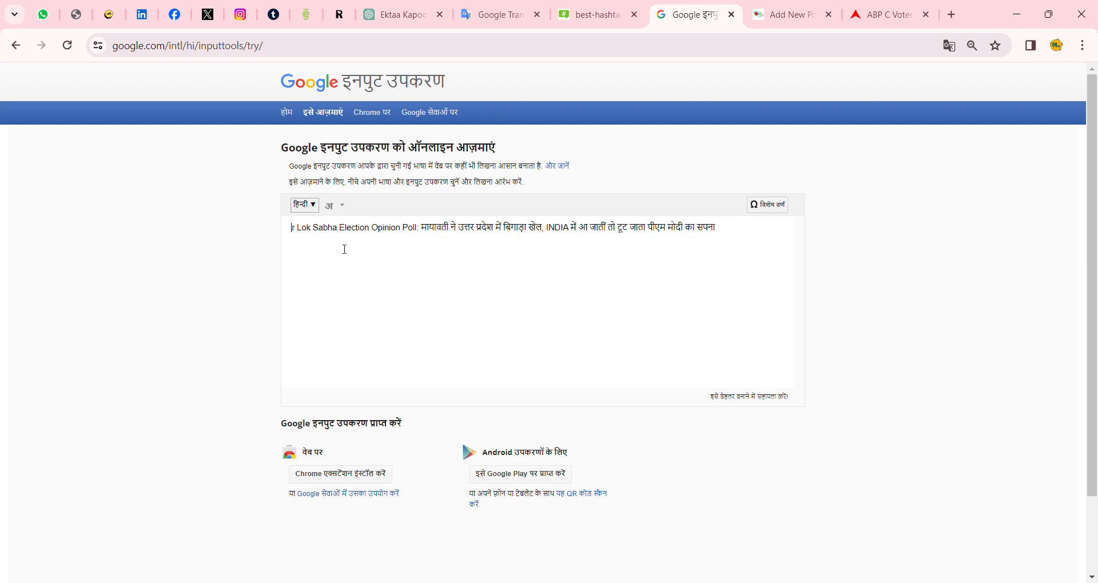
pyautogui.press('BackSpace')
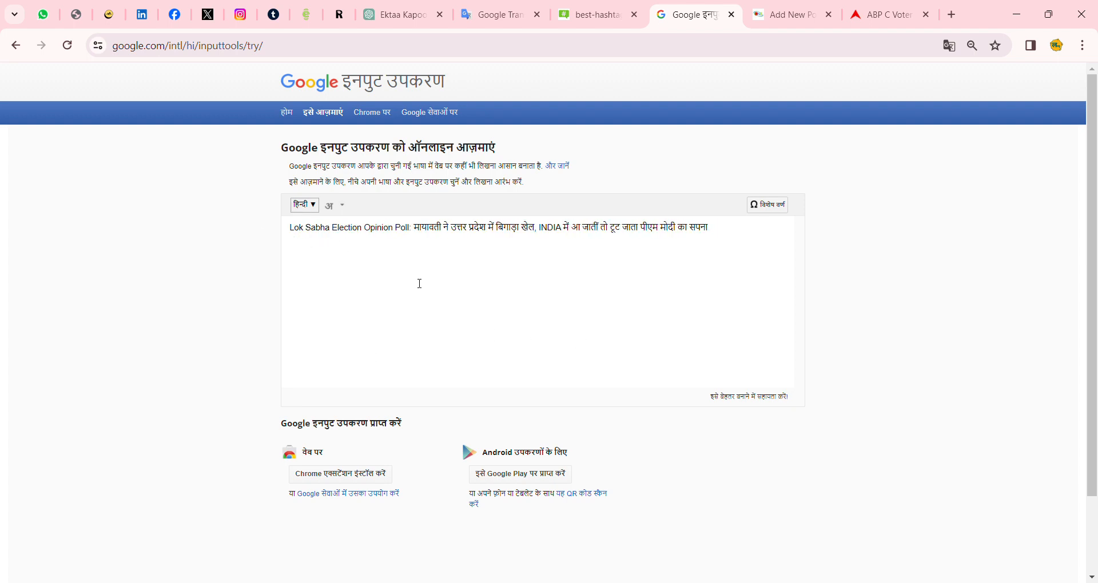
# Replace "Opinion Poll:" in the headline with "2024:", keeping the year in Western digits
pyautogui.moveTo(412, 229); pyautogui.dragTo(372, 233)
pyautogui.write('2024')
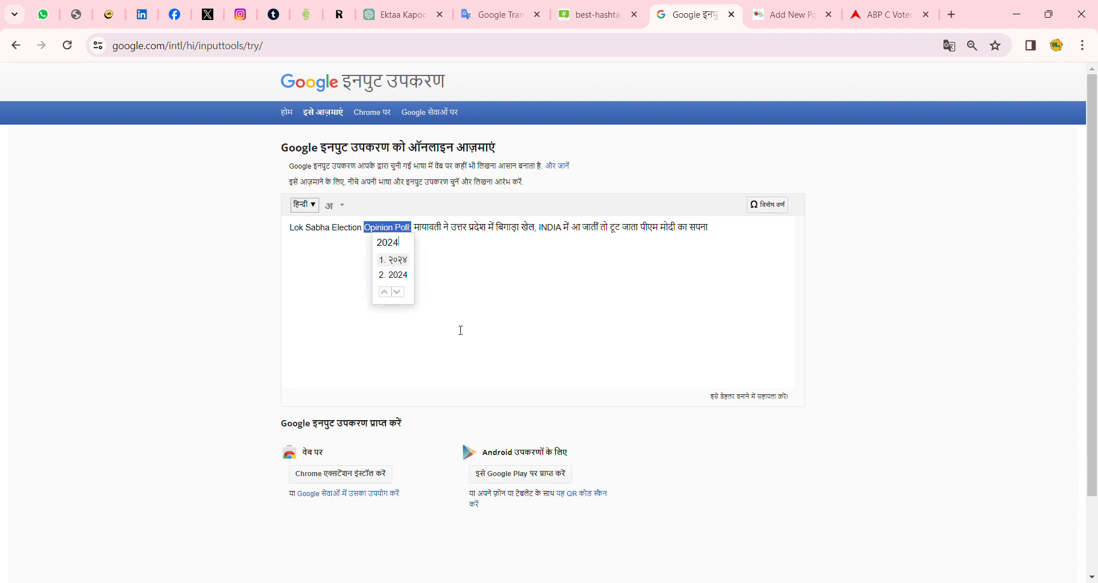
pyautogui.click(406, 274)
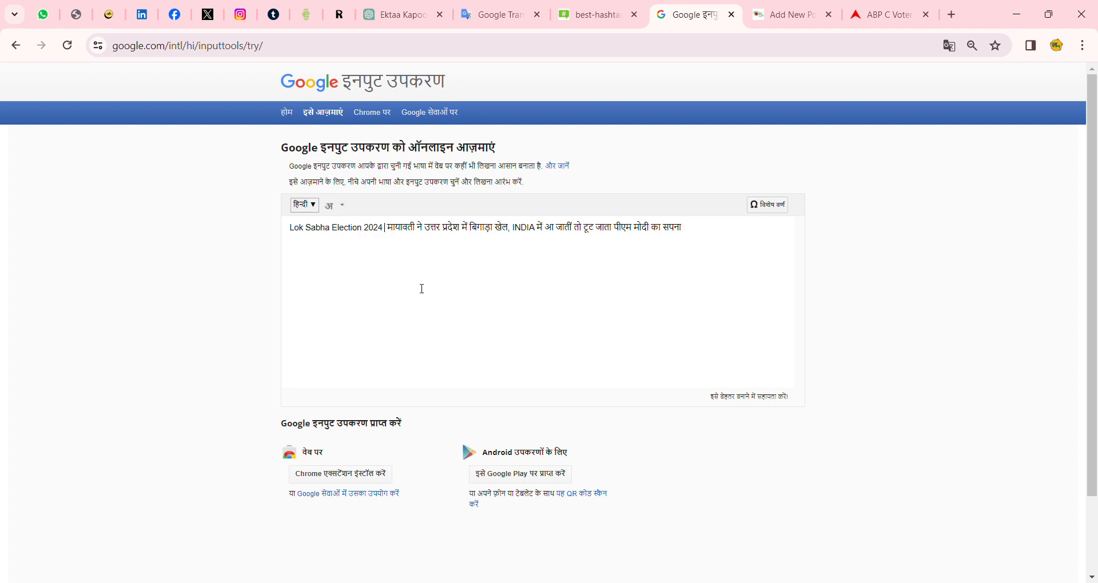
pyautogui.write(':')
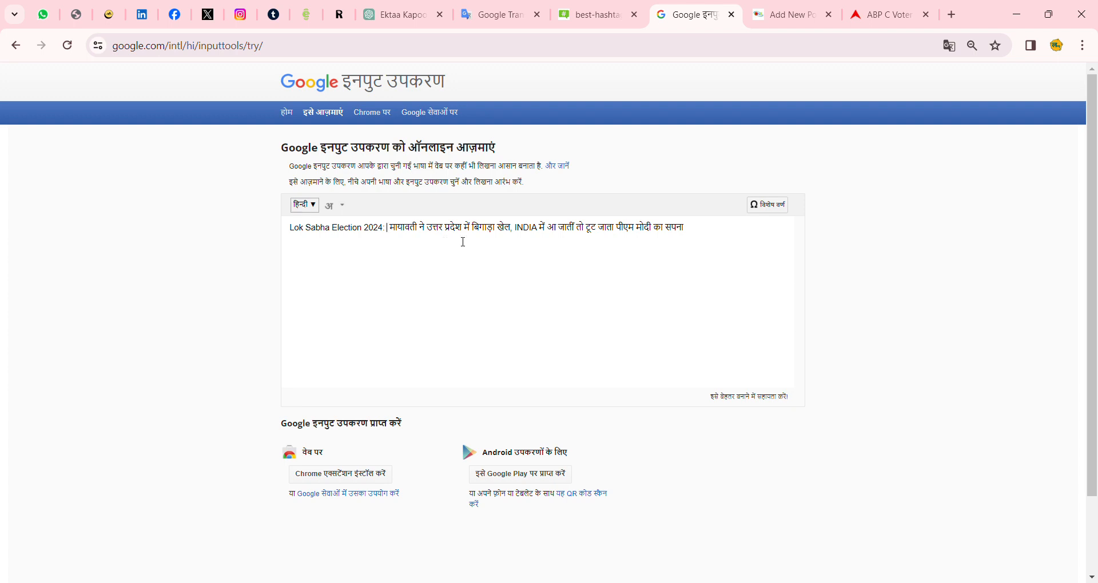
# Move "मायावती ने" in the headline to directly after "उत्तर प्रदेश में"
pyautogui.moveTo(427, 233); pyautogui.dragTo(390, 232)
pyautogui.press('BackSpace')
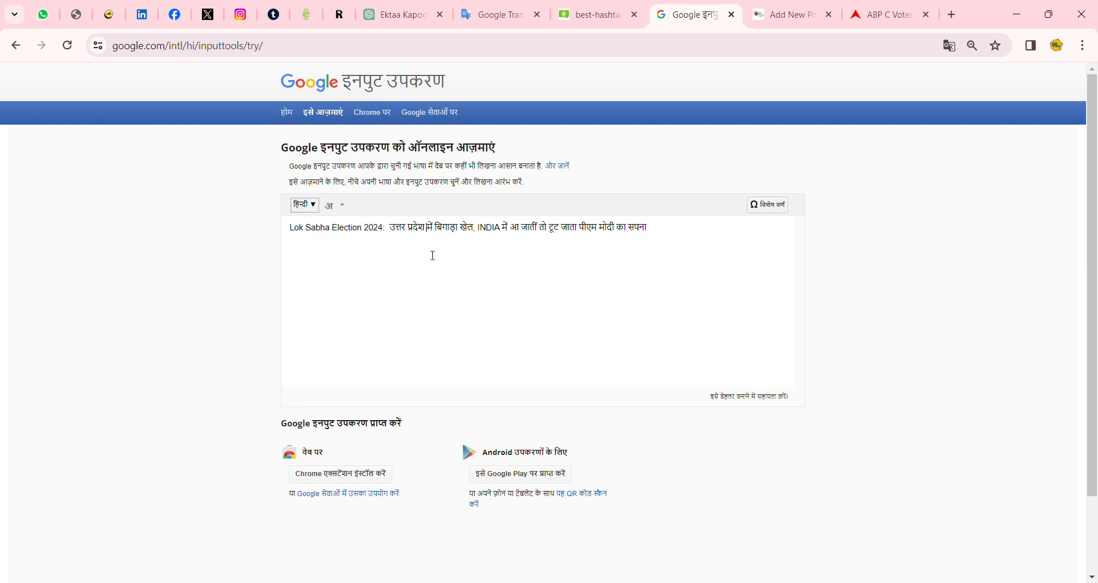
pyautogui.hotkey('ctrl', 'z')
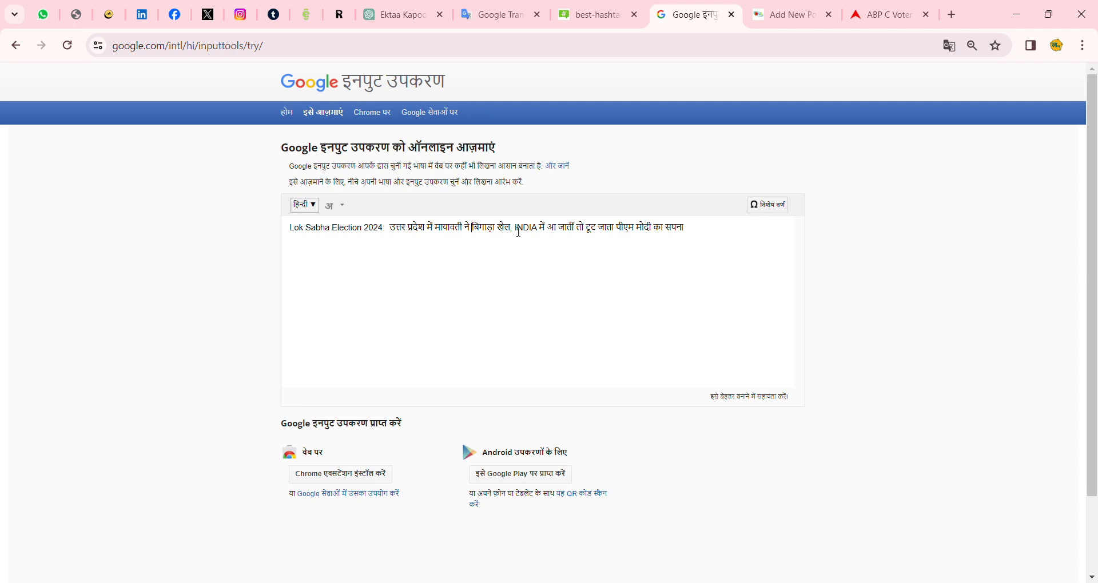
# Replace the headline's ending after "बिगाड़ा खेल," with "जानिए क्या है पूरा माजरा"
pyautogui.moveTo(517, 229); pyautogui.dragTo(830, 240)
pyautogui.press('BackSpace')
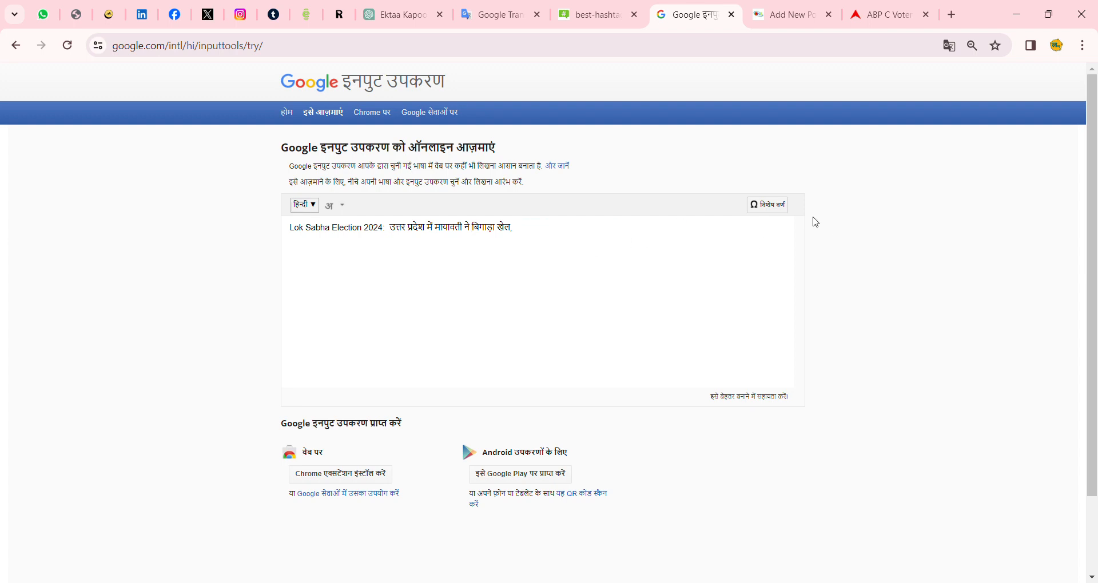
pyautogui.write('ja')
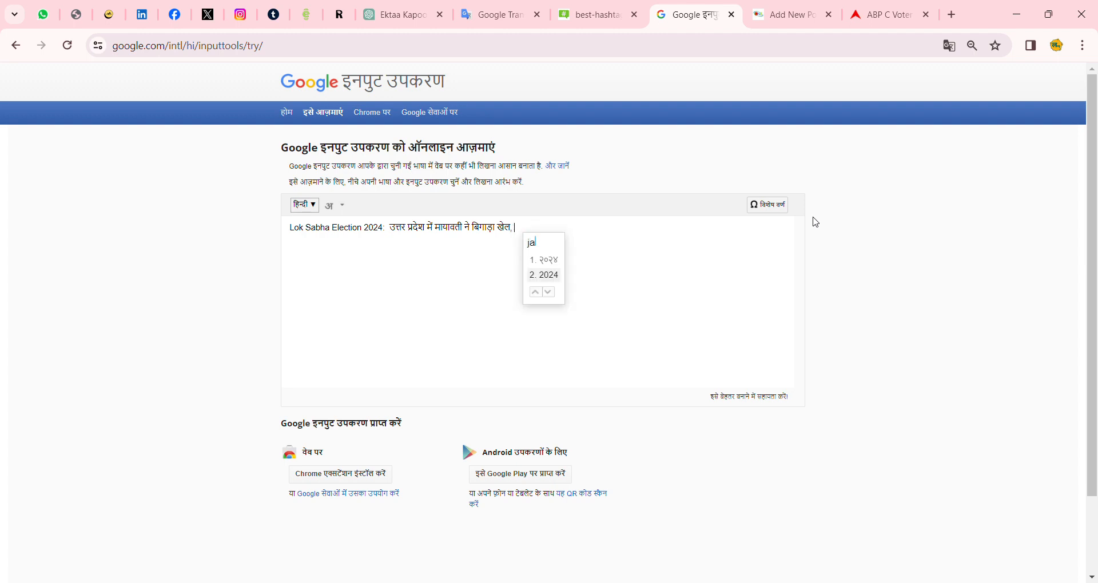
pyautogui.write('nie')
pyautogui.press('Return')
pyautogui.write('kya hai p')
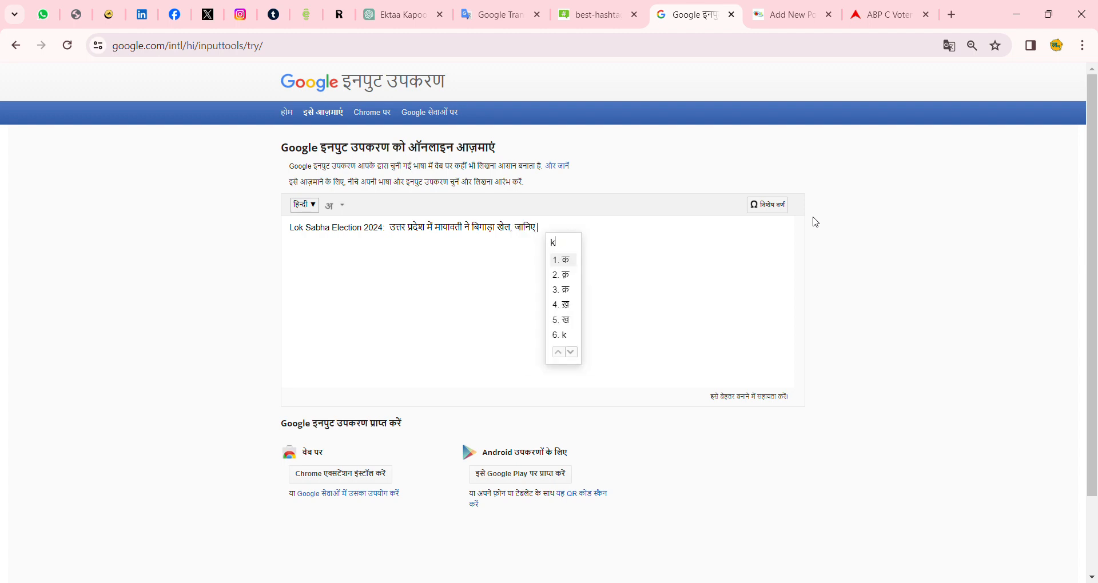
pyautogui.write('ura')
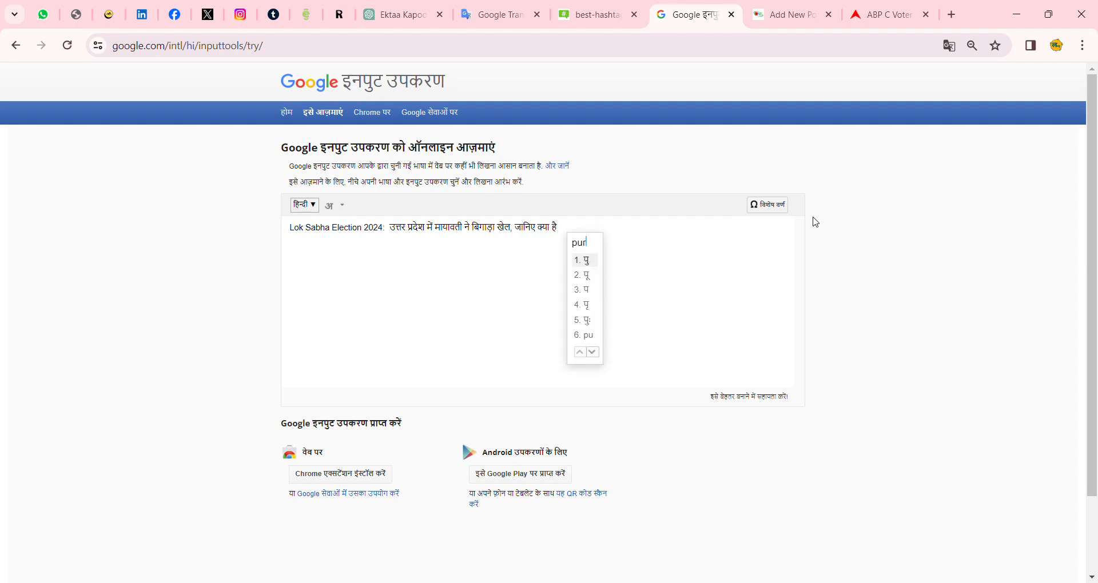
pyautogui.press('Return')
pyautogui.write('MAZRA')
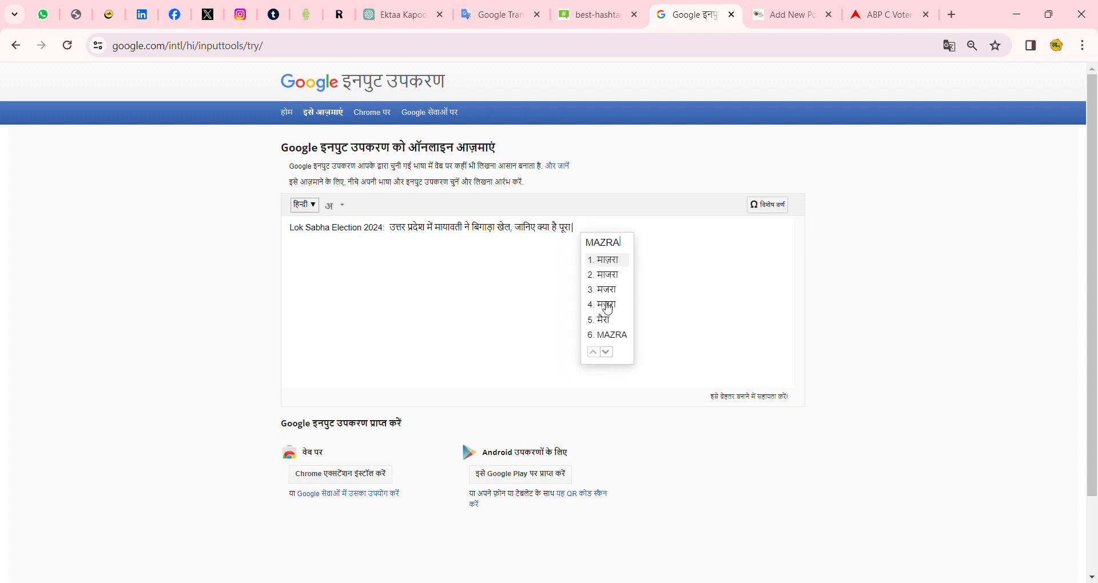
pyautogui.click(603, 275)
# Copy the whole reworked headline and paste it as the title of the new WordPress post
pyautogui.hotkey('ctrl', 'a')
pyautogui.hotkey('ctrl', 'c')
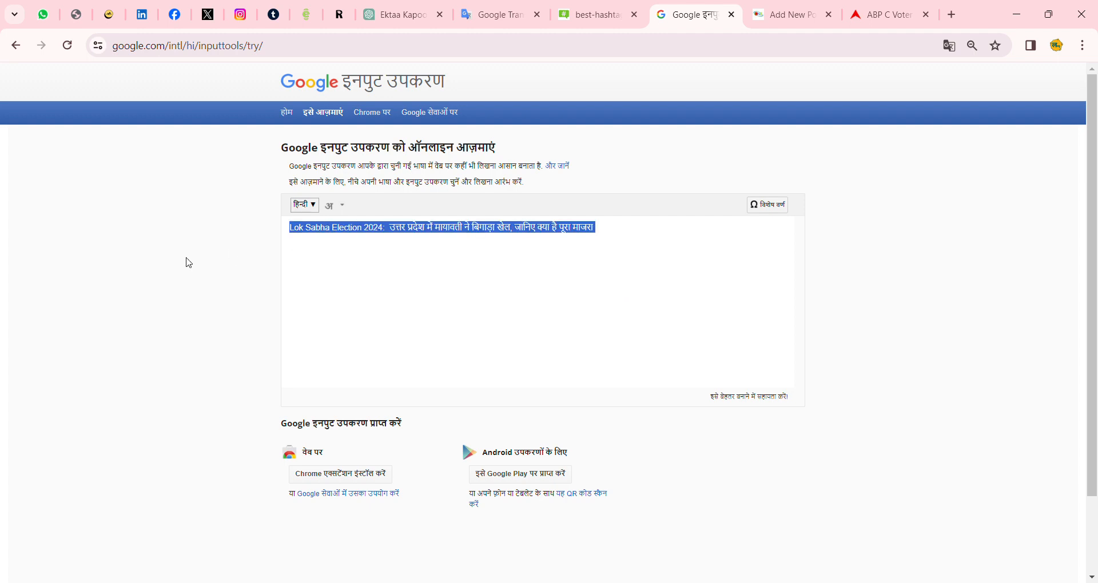
pyautogui.click(786, 14)
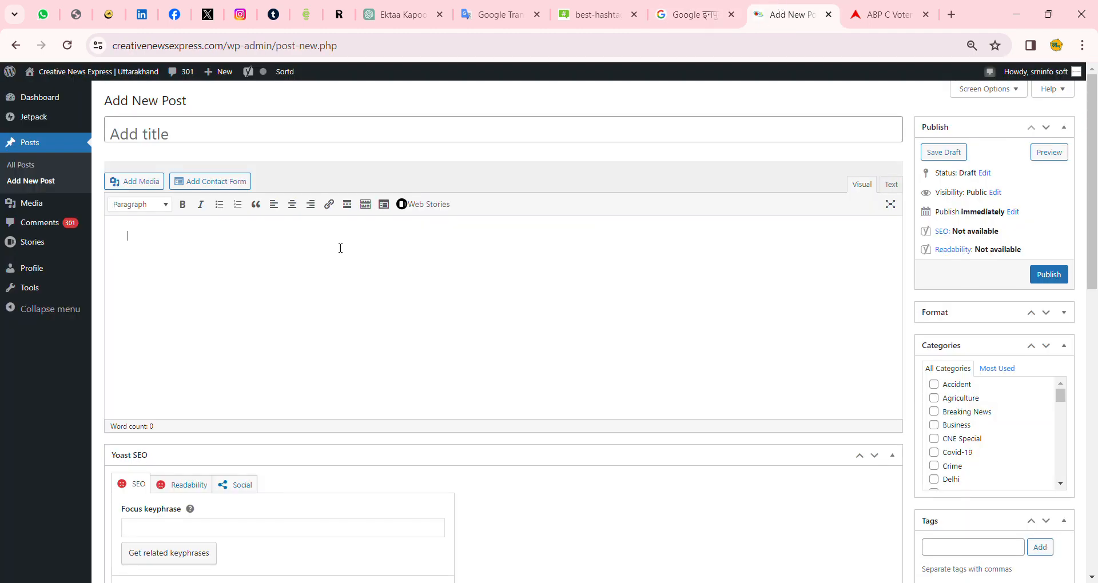
pyautogui.click(267, 145)
pyautogui.hotkey('ctrl', 'v')
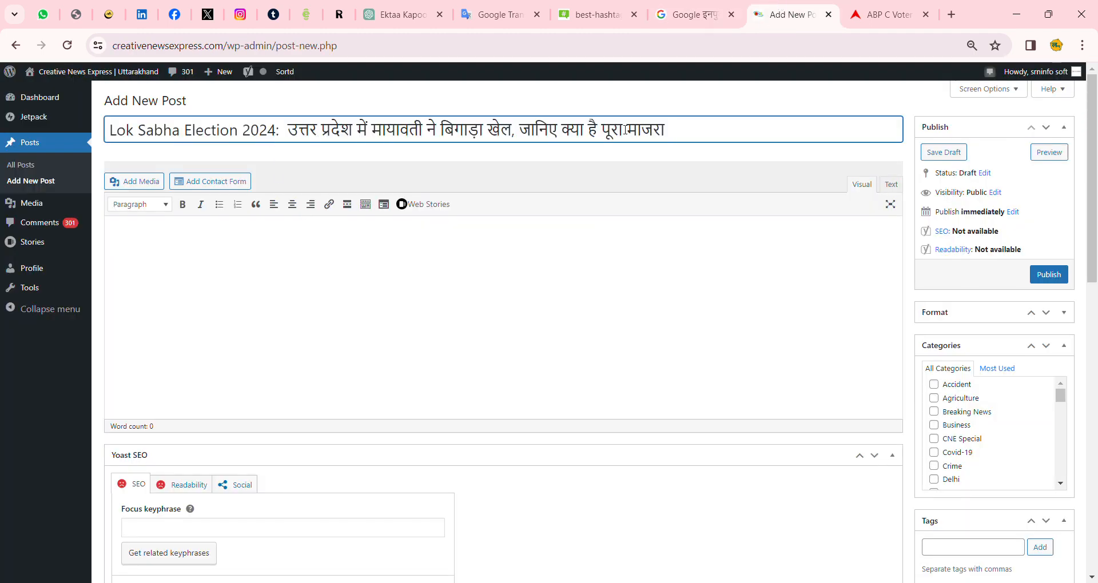
pyautogui.click(539, 288)
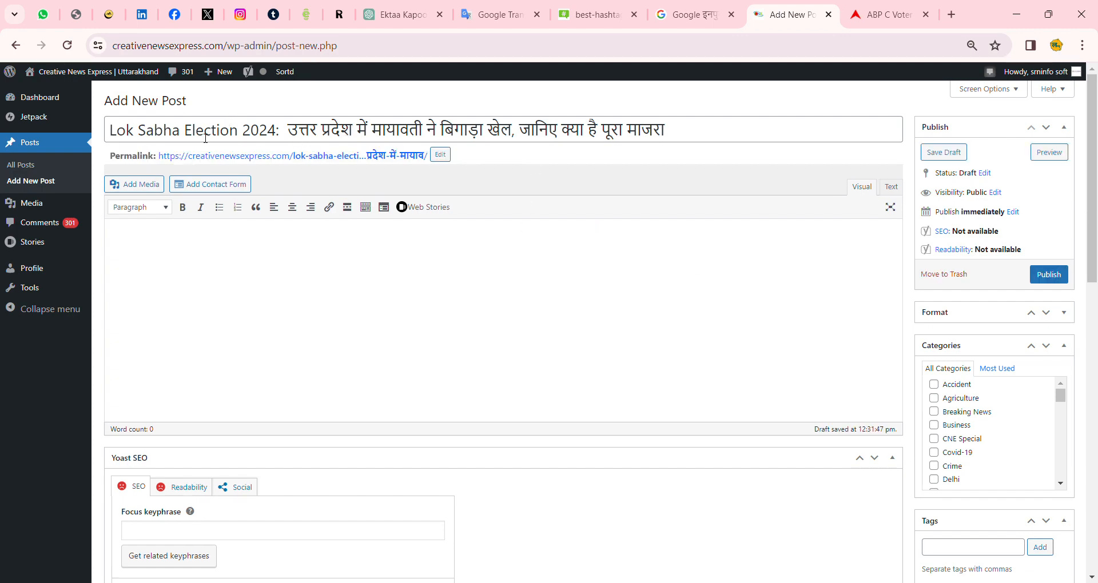
# Replace the Title variable in the Yoast SEO title with the copied headline
pyautogui.moveTo(205, 138); pyautogui.dragTo(441, 174)
pyautogui.scroll(-5, 284, 309)
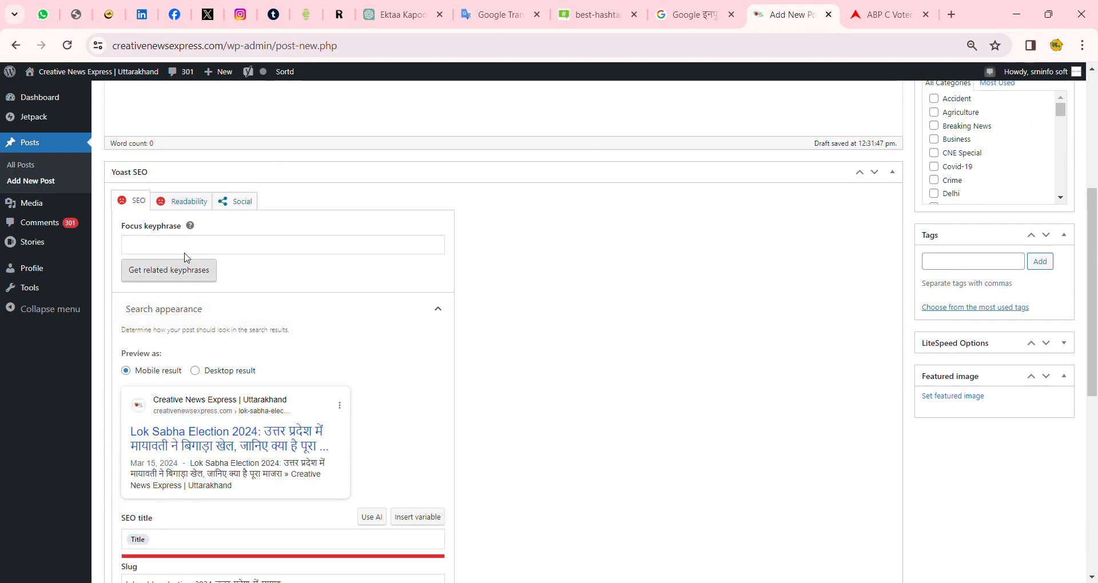
pyautogui.scroll(-4, 173, 389)
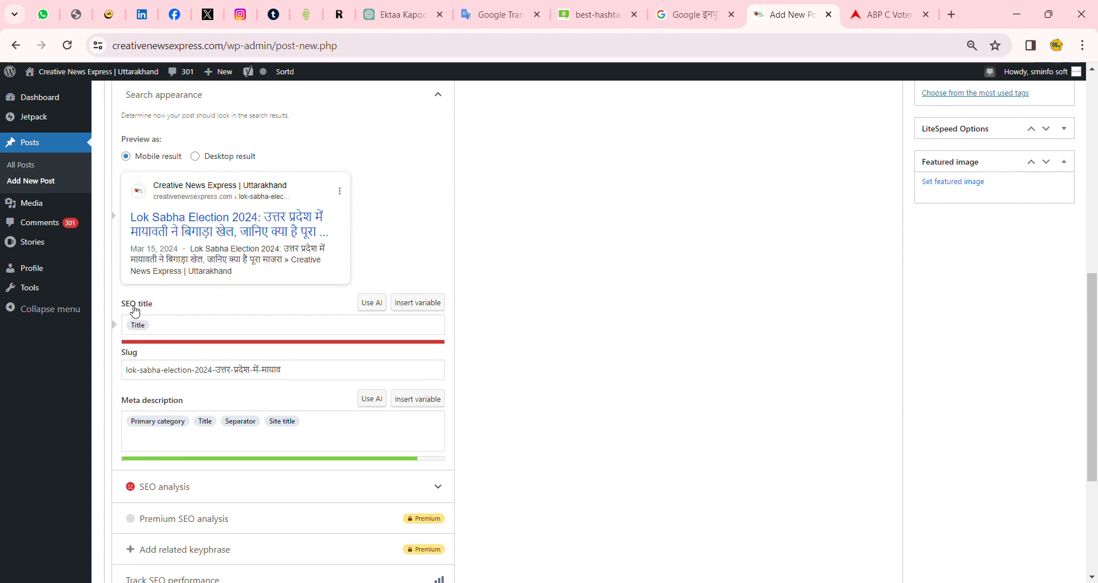
pyautogui.click(174, 328)
pyautogui.hotkey('ctrl', 'a')
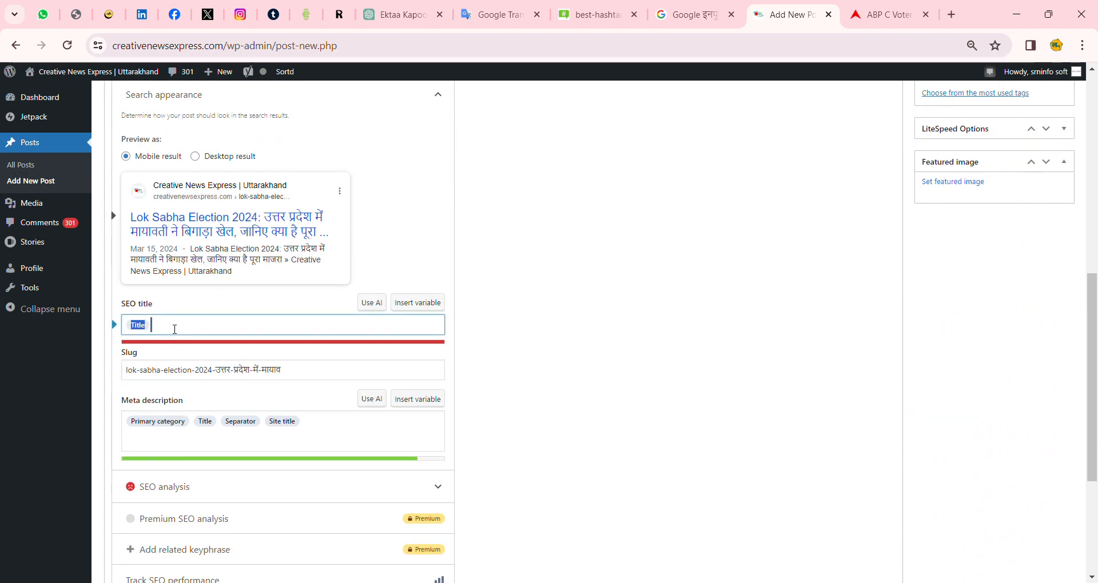
pyautogui.hotkey('ctrl', 'v')
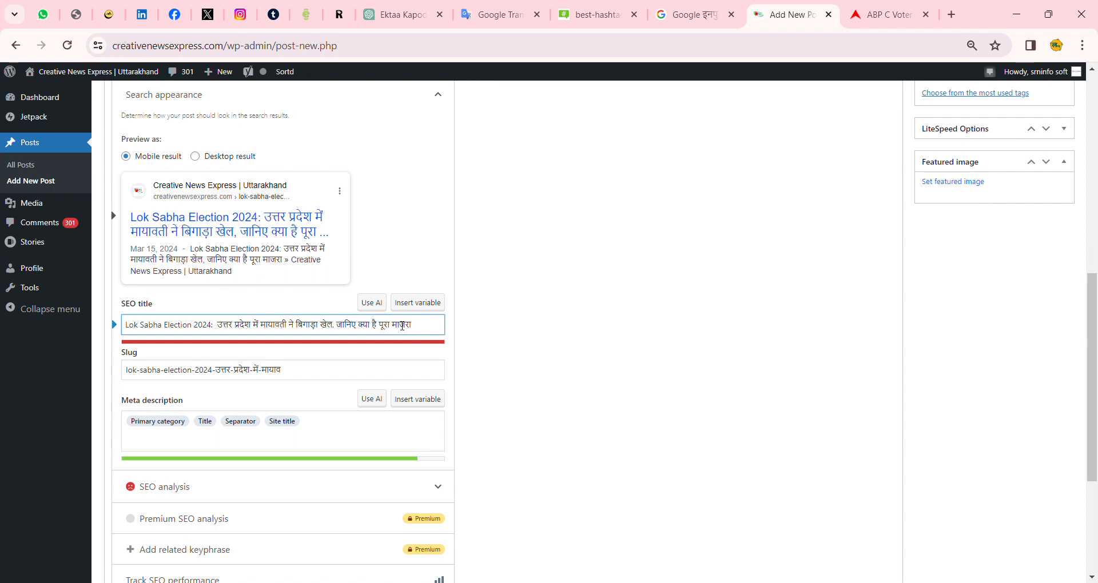
# Shorten the SEO title so that it ends with "जानिए"
pyautogui.press('BackSpace')
pyautogui.press('BackSpace')
pyautogui.press('BackSpace')
pyautogui.press('BackSpace')
pyautogui.press('BackSpace')
pyautogui.press('BackSpace')
pyautogui.press('BackSpace')
pyautogui.press('BackSpace')
pyautogui.press('BackSpace')
pyautogui.press('BackSpace')
pyautogui.press('BackSpace')
pyautogui.press('BackSpace')
pyautogui.press('BackSpace')
pyautogui.press('BackSpace')
pyautogui.press('BackSpace')
pyautogui.press('BackSpace')
pyautogui.press('BackSpace')
pyautogui.press('BackSpace')
pyautogui.press('BackSpace')
pyautogui.press('BackSpace')
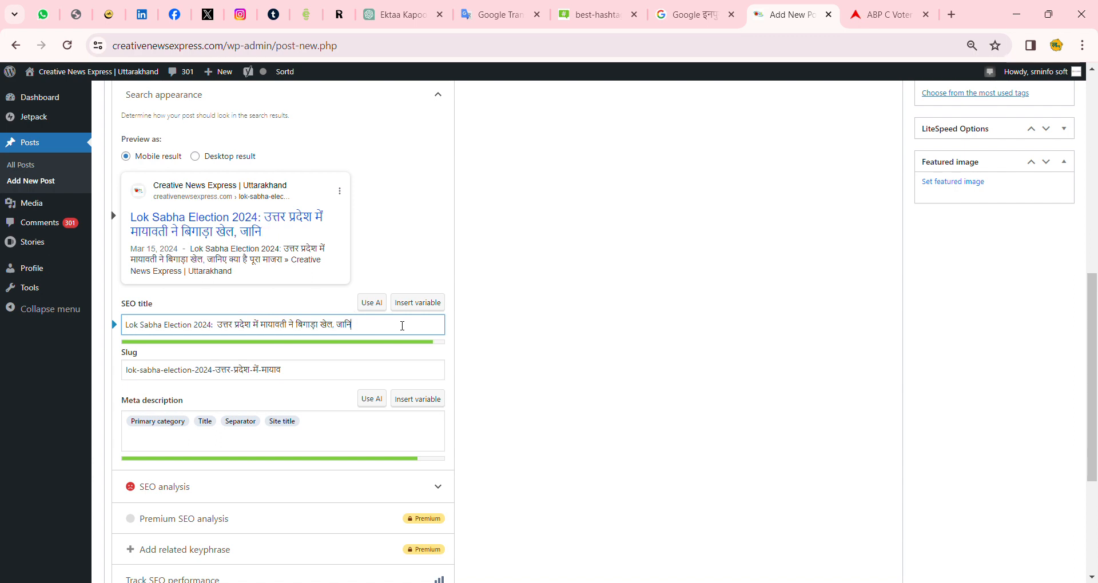
pyautogui.press('BackSpace')
pyautogui.write('िए')
pyautogui.click(557, 314)
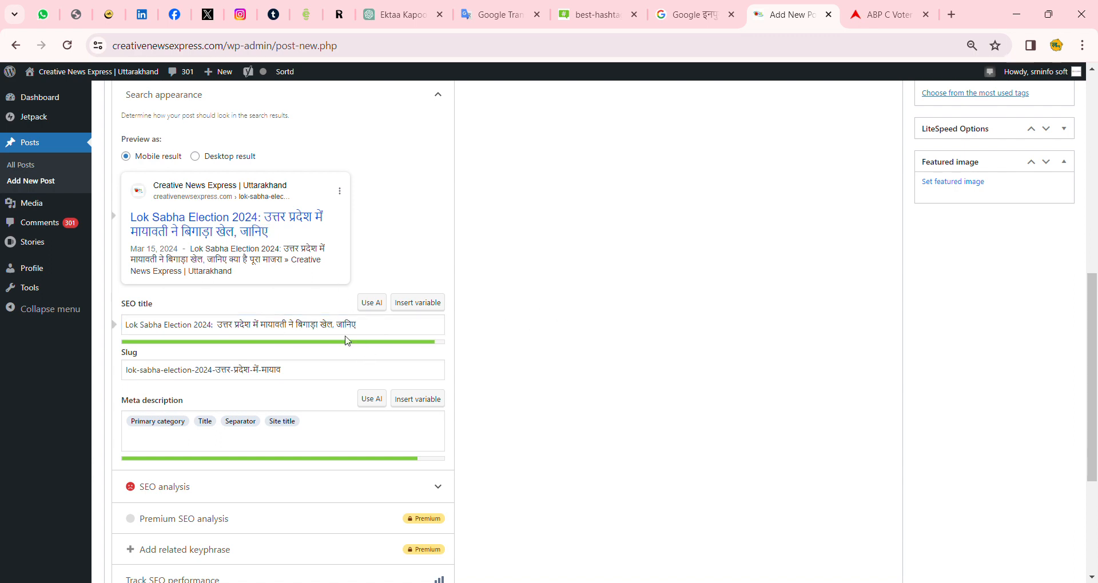
# Remove the Hindi part of the post's permalink slug, leaving "lok-sabha-election-2024"
pyautogui.scroll(10, 346, 340)
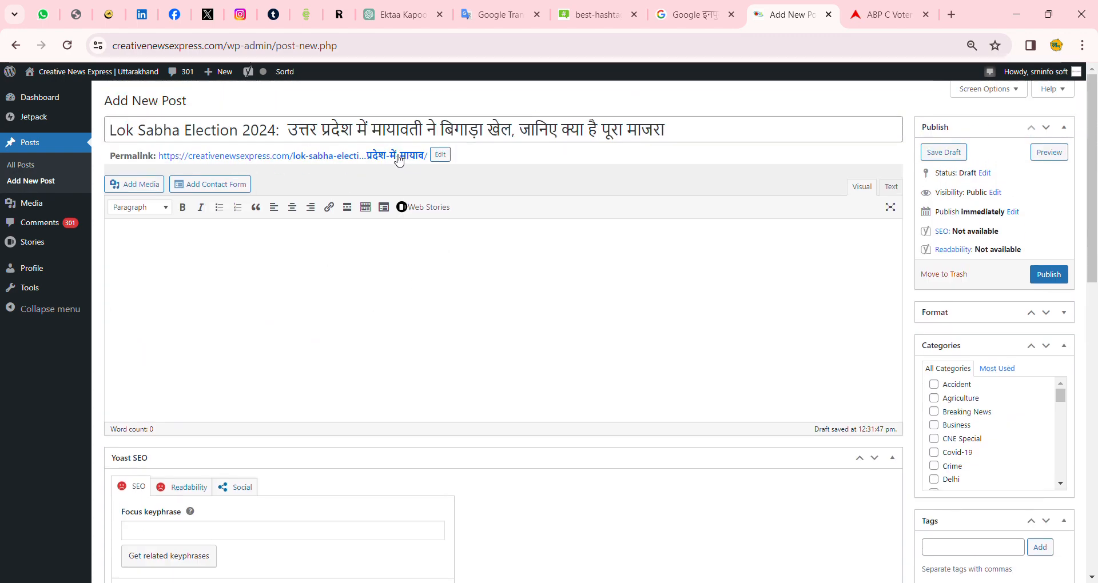
pyautogui.moveTo(124, 156); pyautogui.dragTo(160, 162)
pyautogui.click(440, 154)
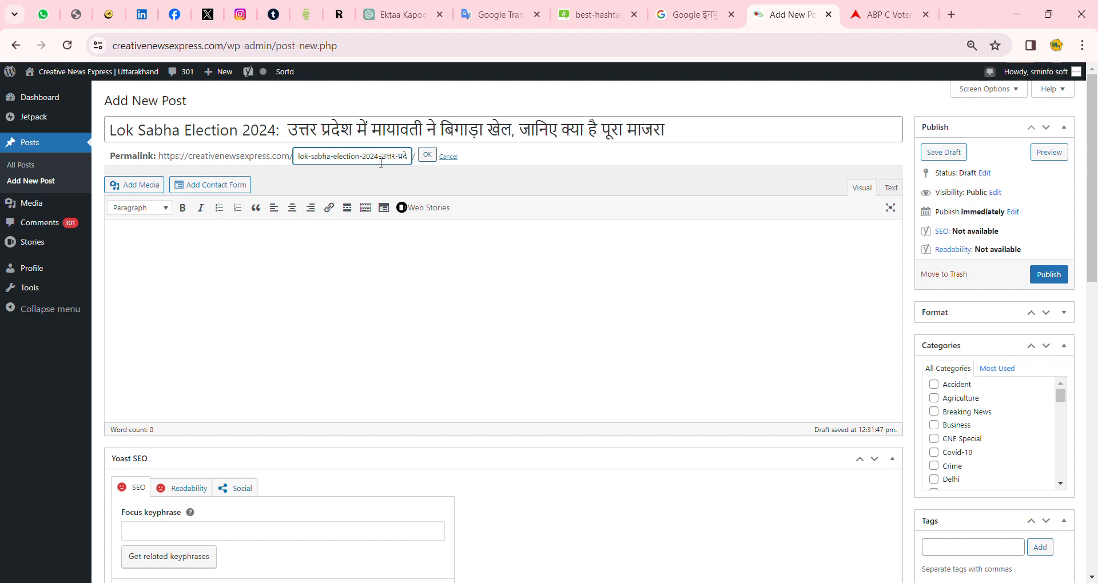
pyautogui.moveTo(384, 162); pyautogui.dragTo(524, 164)
pyautogui.press('BackSpace')
pyautogui.click(425, 157)
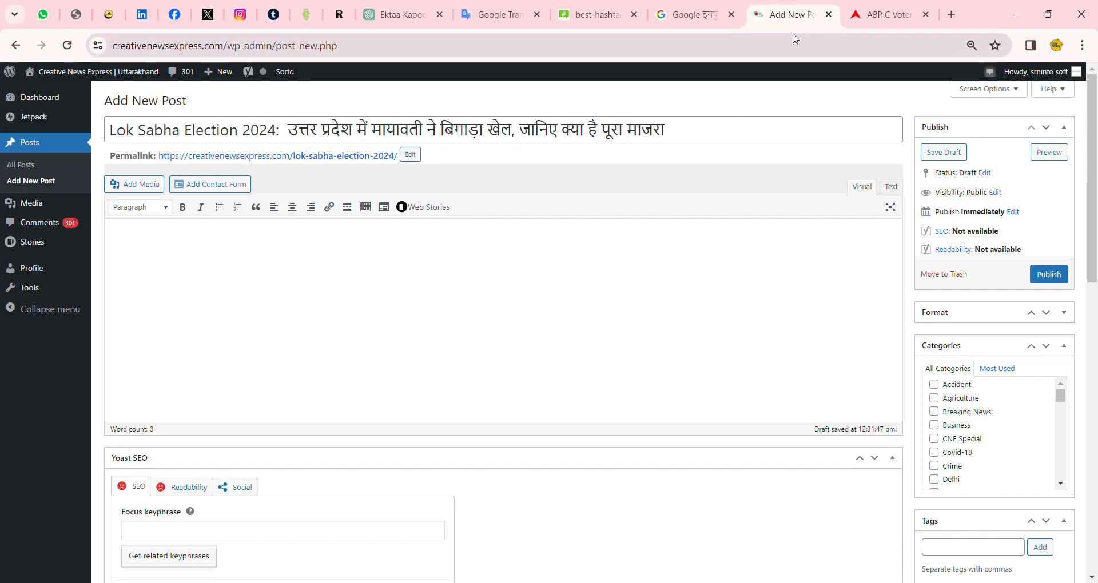
# Copy the ABP Live article's body text, from after "ABP C-Voter Survey:" to the end of the last paragraph, dismissing the news pop-up
pyautogui.click(886, 14)
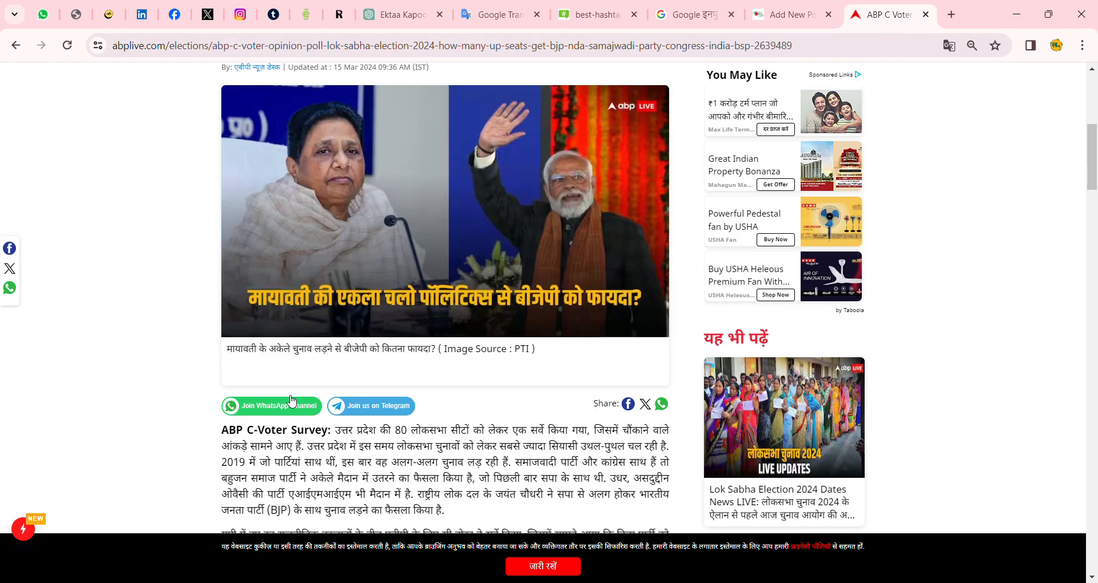
pyautogui.scroll(-3, 343, 288)
pyautogui.scroll(-3, 343, 289)
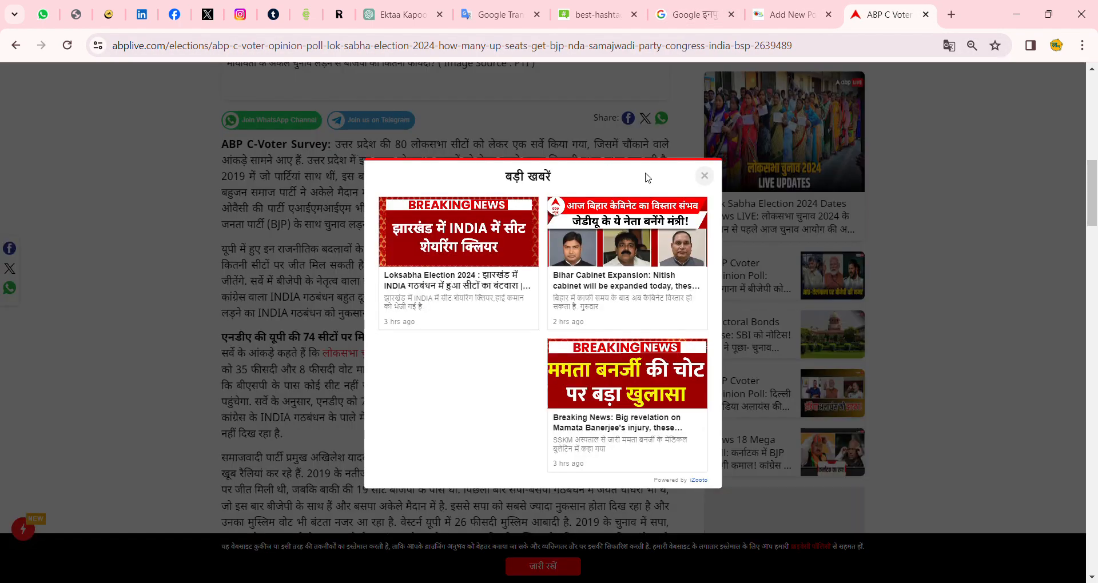
pyautogui.click(700, 178)
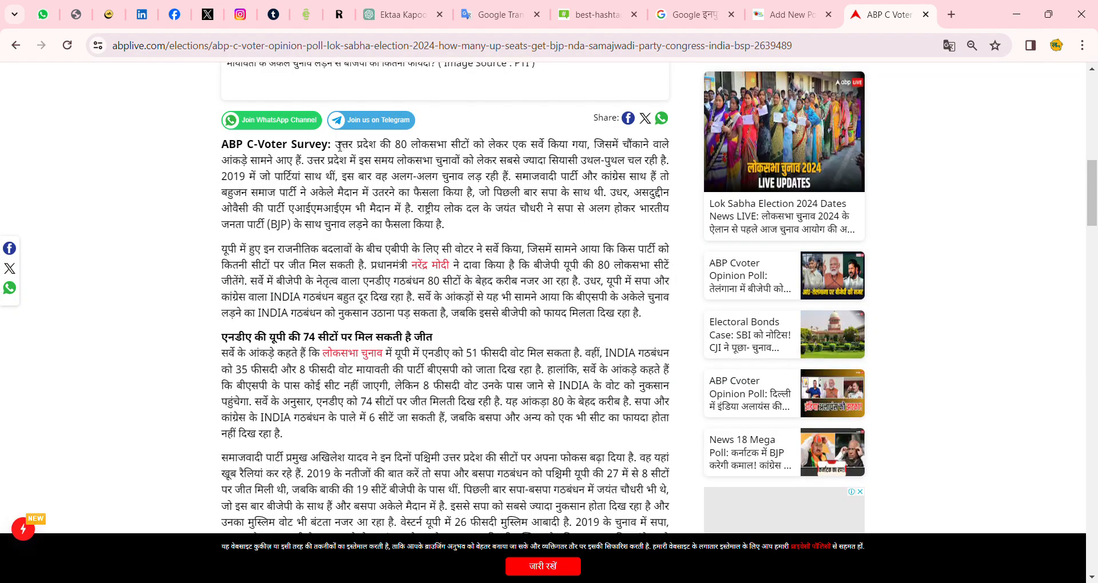
pyautogui.moveTo(336, 144); pyautogui.dragTo(515, 582)
pyautogui.moveTo(445, 347); pyautogui.dragTo(307, 284)
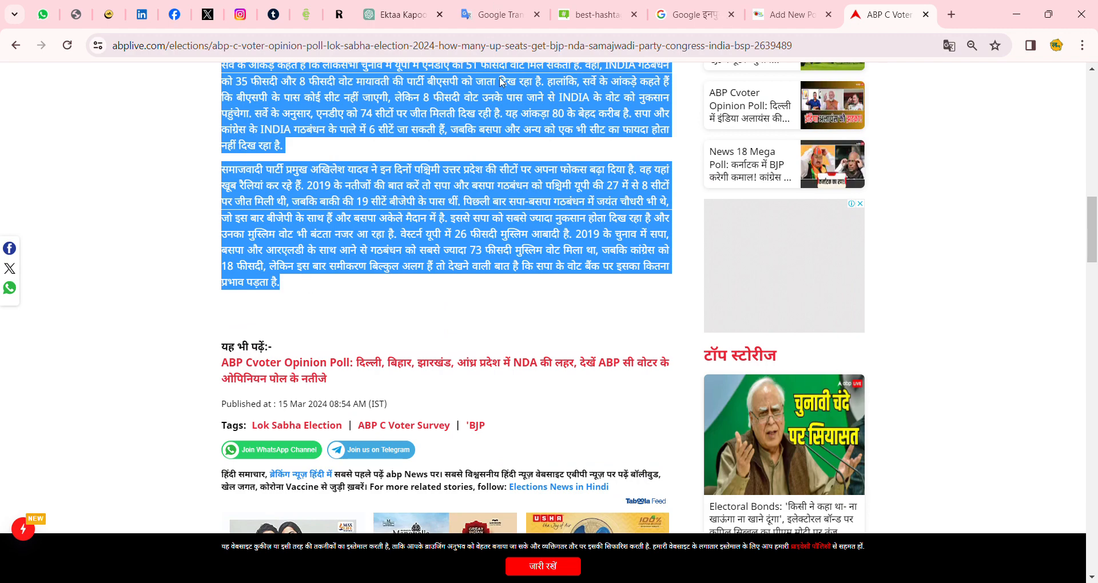
# Translate the copied article from Hindi to English in Google Translate and copy the translation
pyautogui.click(484, 18)
pyautogui.click(181, 218)
pyautogui.hotkey('ctrl', 'v')
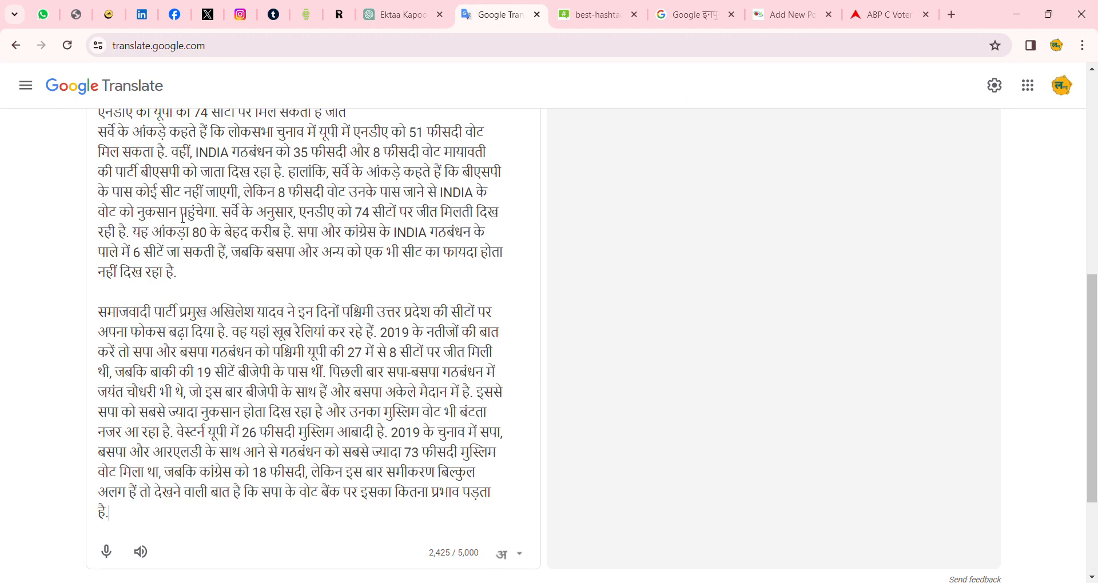
pyautogui.hotkey('ctrl', '-')
pyautogui.hotkey('ctrl', '-')
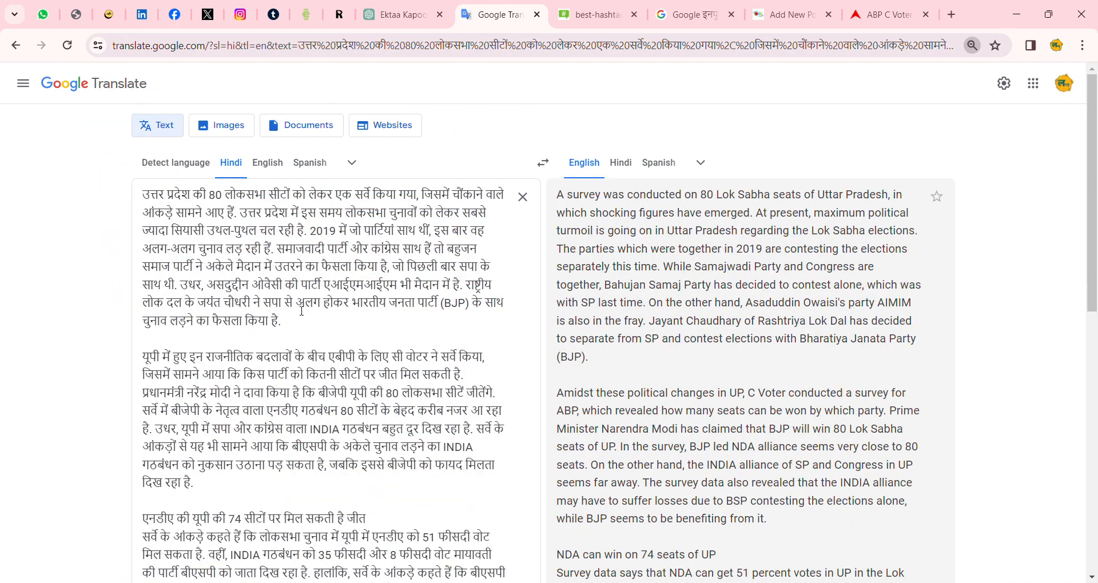
pyautogui.scroll(-5, 710, 276)
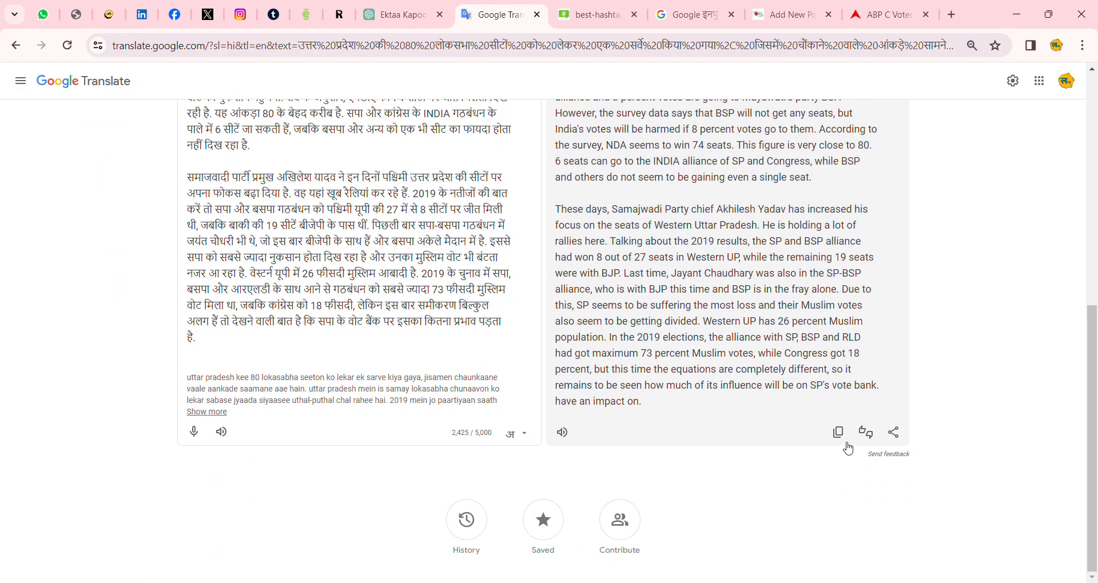
pyautogui.click(846, 445)
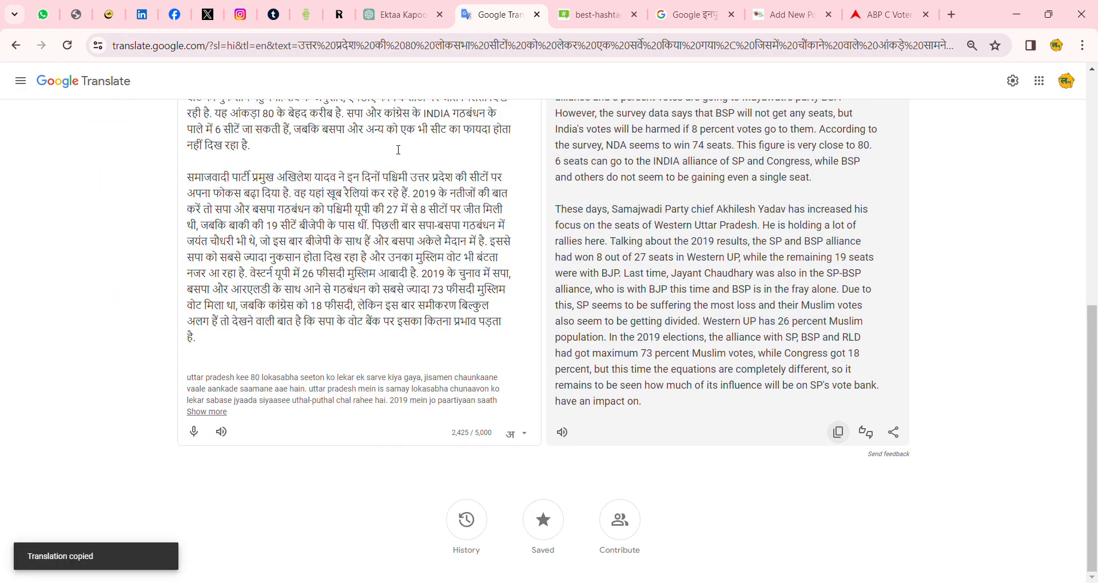
# Switch to ChatGPT and paste the English translation into the message box of the open chat
pyautogui.click(403, 14)
pyautogui.moveTo(131, 46); pyautogui.dragTo(193, 49)
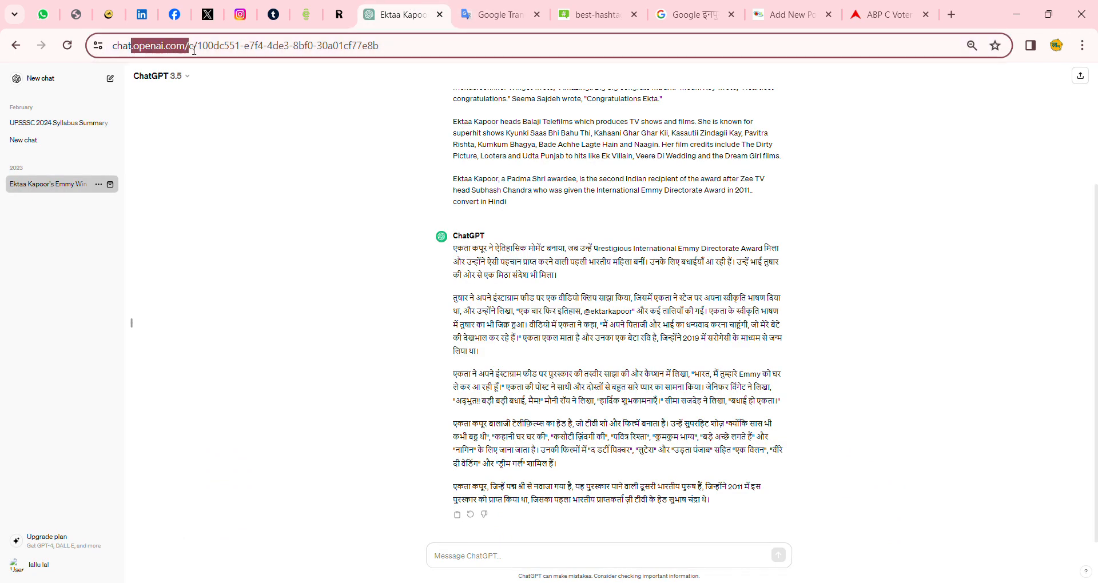
pyautogui.click(189, 49)
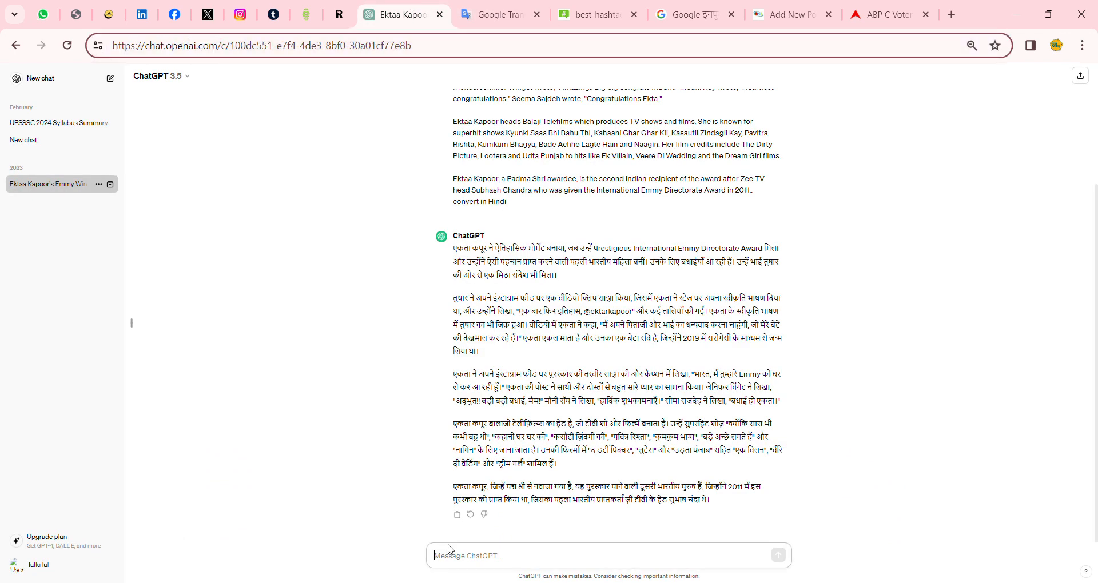
pyautogui.click(459, 568)
pyautogui.hotkey('ctrl', 'v')
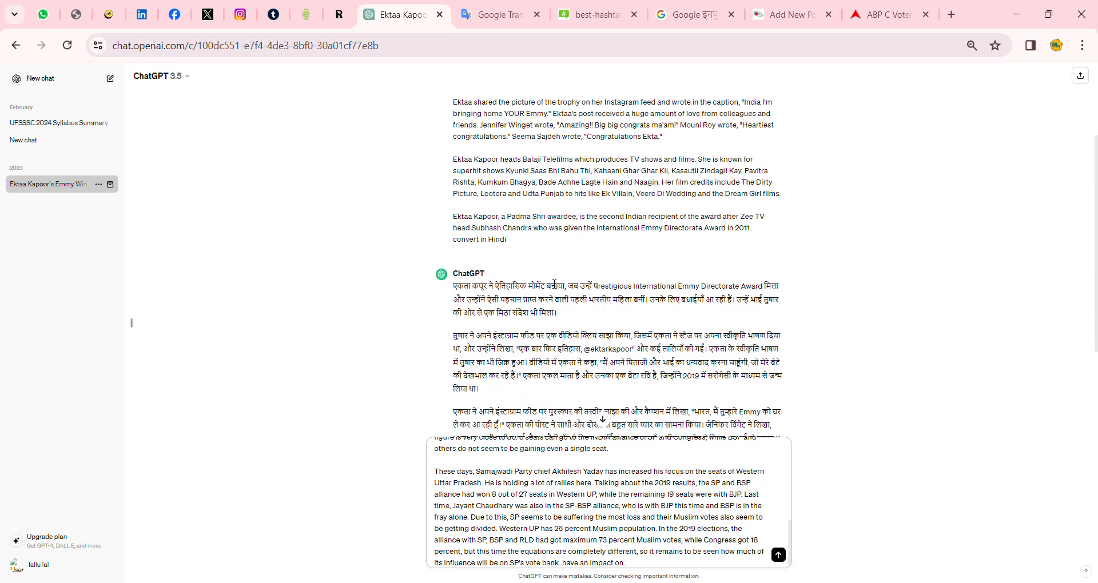
pyautogui.click(494, 19)
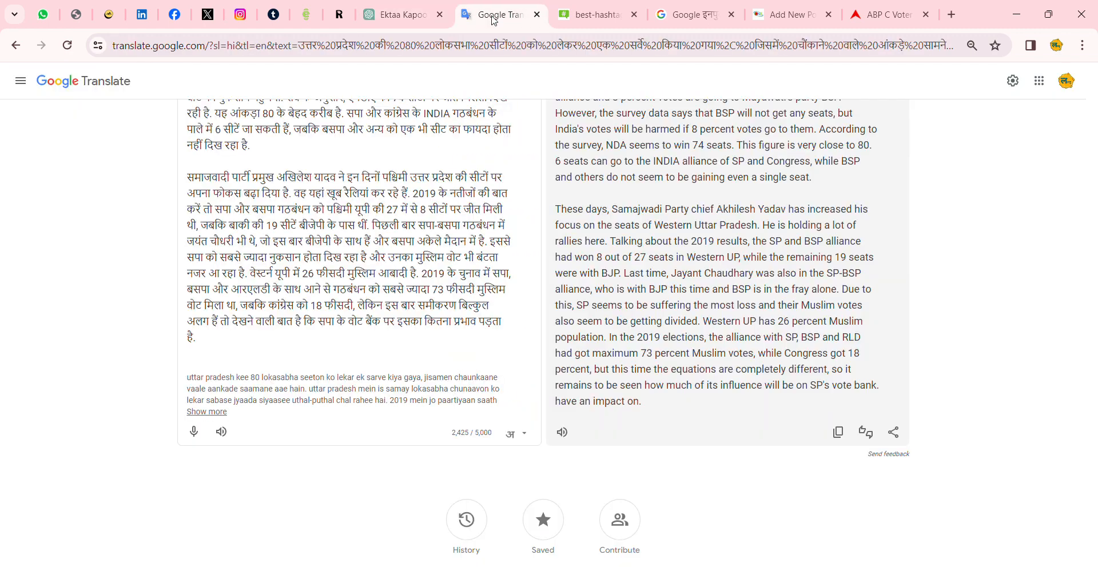
pyautogui.click(401, 14)
pyautogui.scroll(-3, 572, 343)
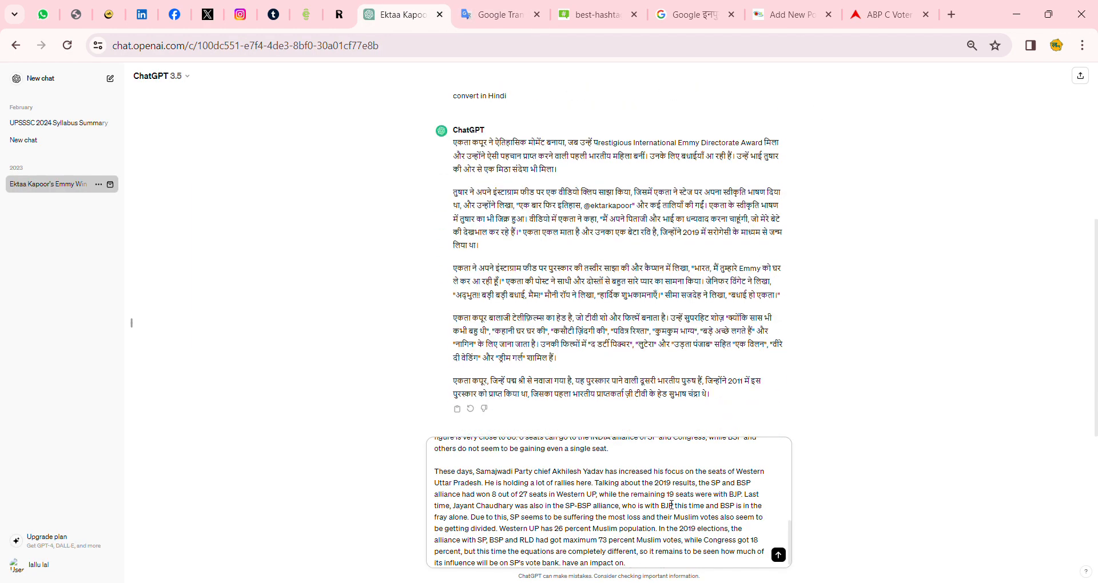
pyautogui.click(778, 14)
pyautogui.click(492, 15)
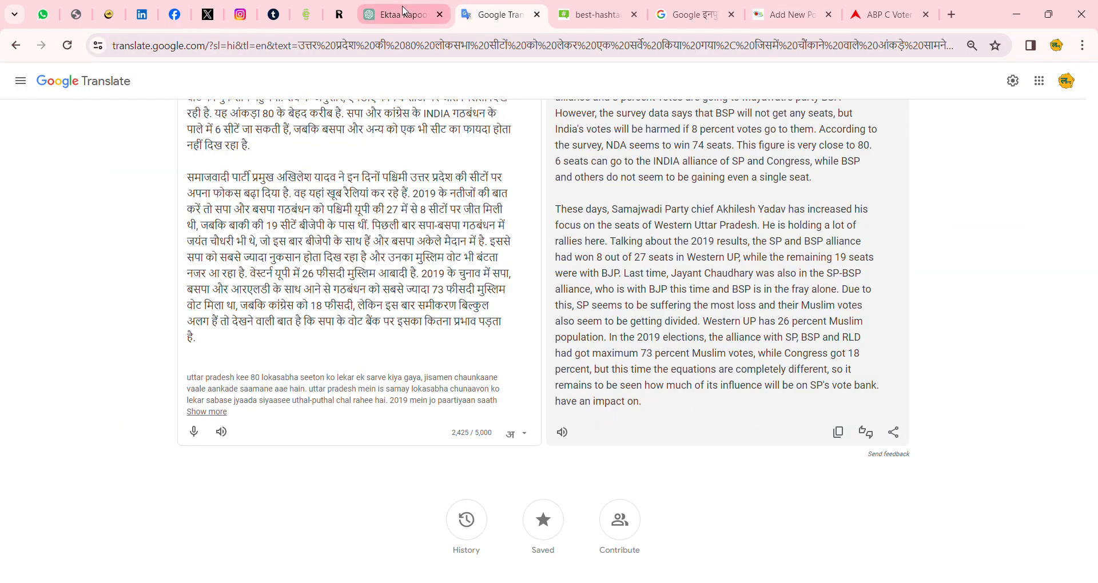
pyautogui.click(404, 10)
pyautogui.scroll(5, 474, 290)
pyautogui.scroll(-5, 515, 281)
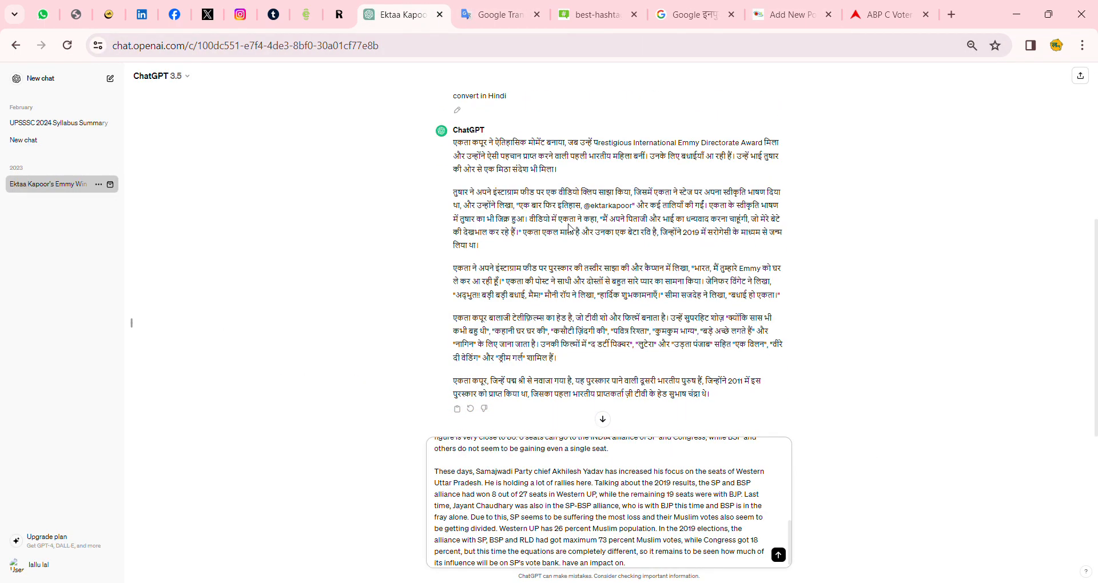
pyautogui.scroll(5, 560, 266)
pyautogui.scroll(-5, 568, 278)
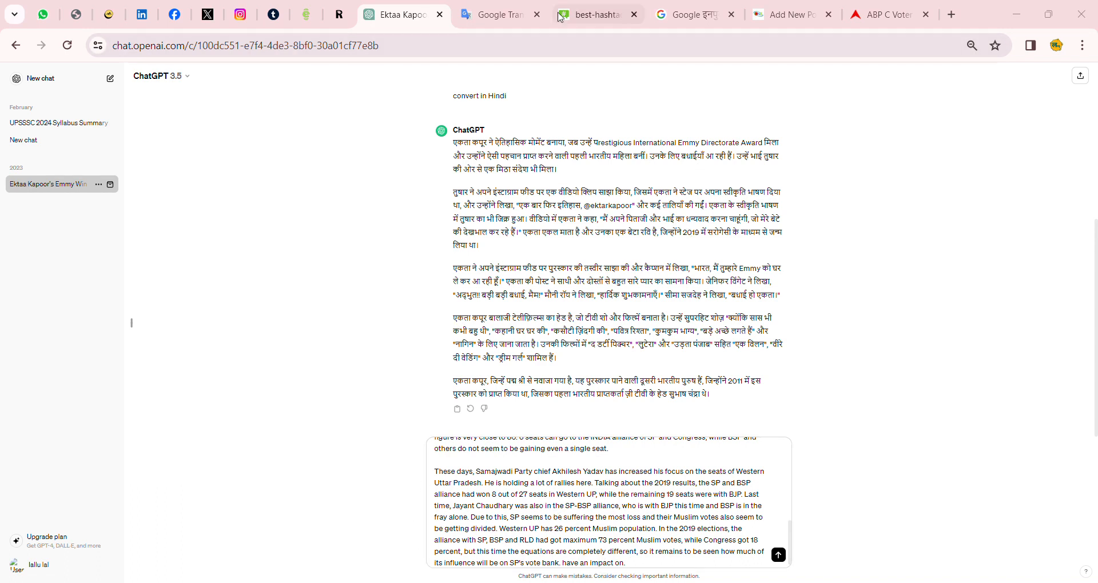
# Translate the instruction "आर्टिकल को हिंदी सरल और आसान भाषा में लिखो" into English in Google Translate
pyautogui.click(492, 14)
pyautogui.hotkey('ctrl', 'v')
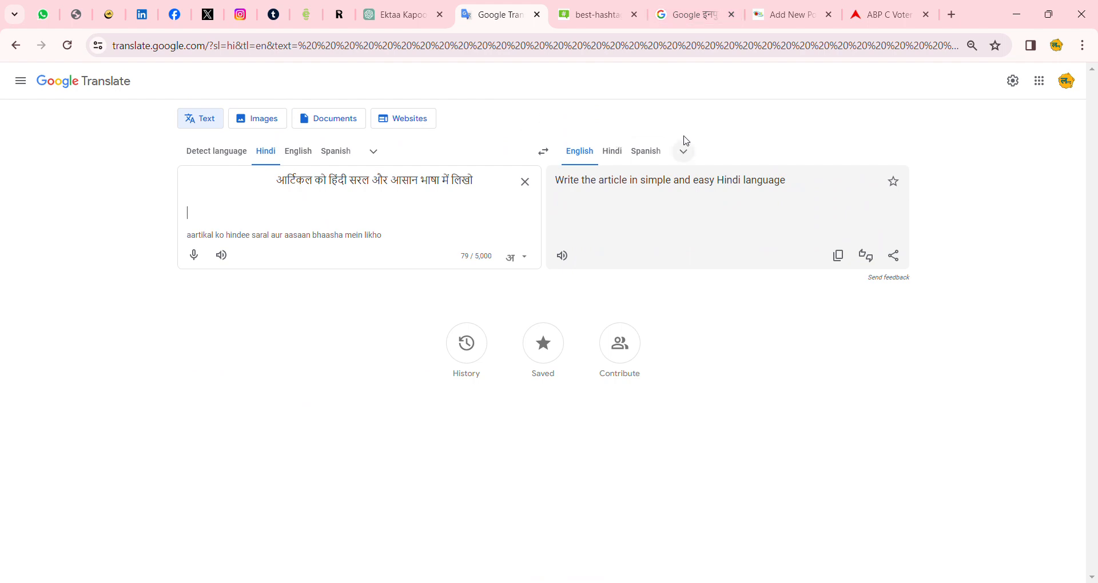
# Switch to Google Input Tools and replace the existing headline text with the copied Hindi instruction
pyautogui.click(691, 14)
pyautogui.click(423, 234)
pyautogui.hotkey('ctrl', 'a')
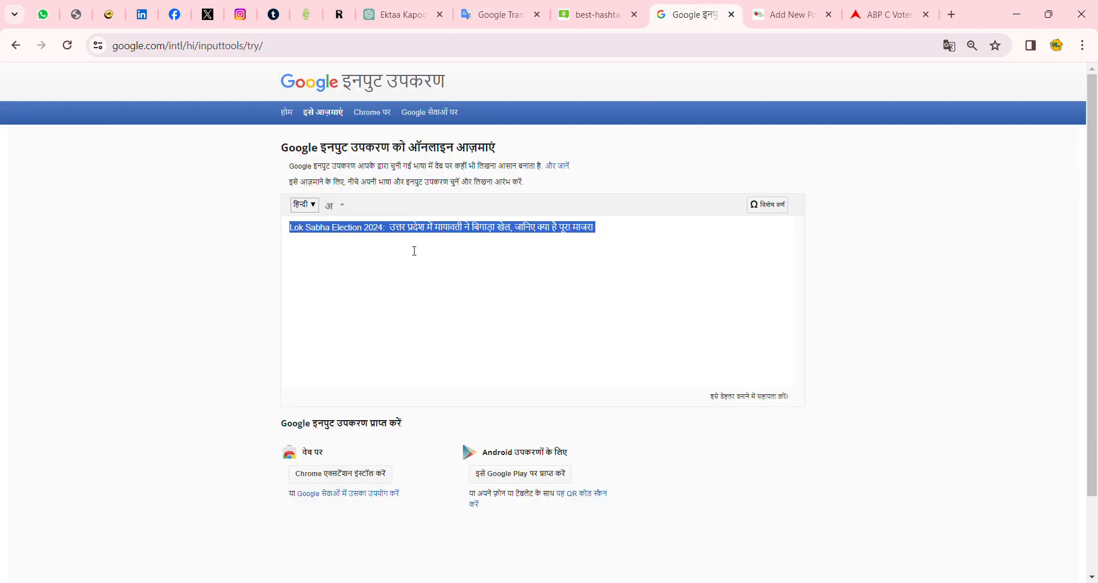
pyautogui.hotkey('ctrl', 'v')
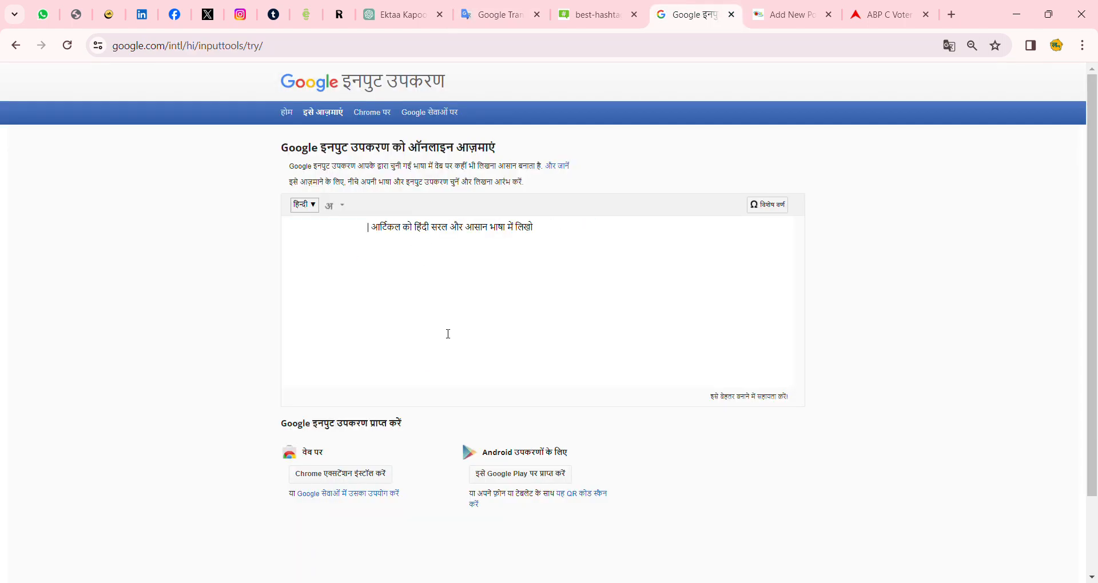
pyautogui.write('i')
pyautogui.press('BackSpace')
pyautogui.write('IS')
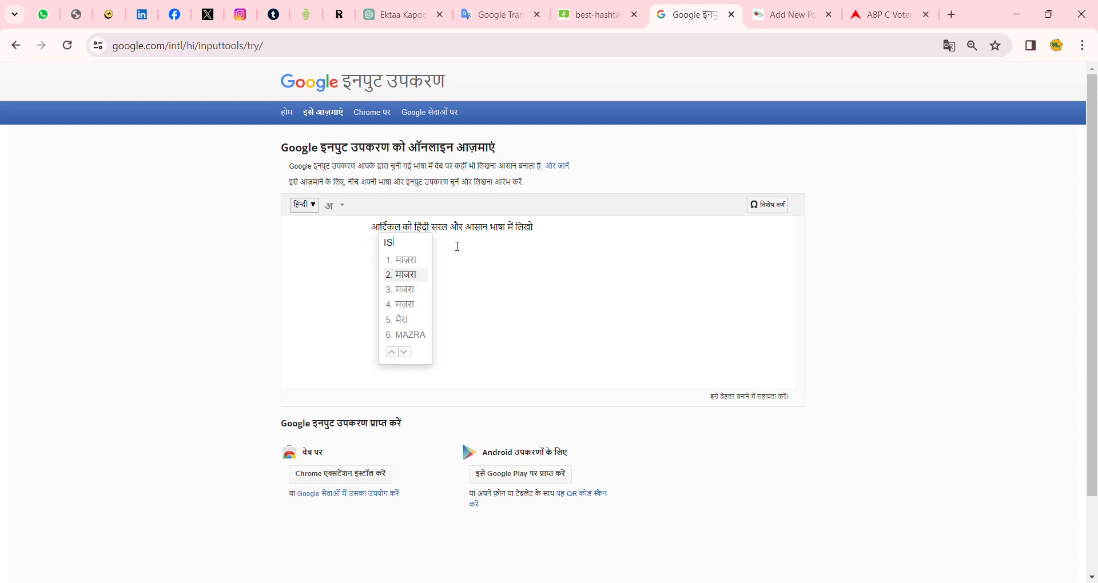
pyautogui.click(332, 269)
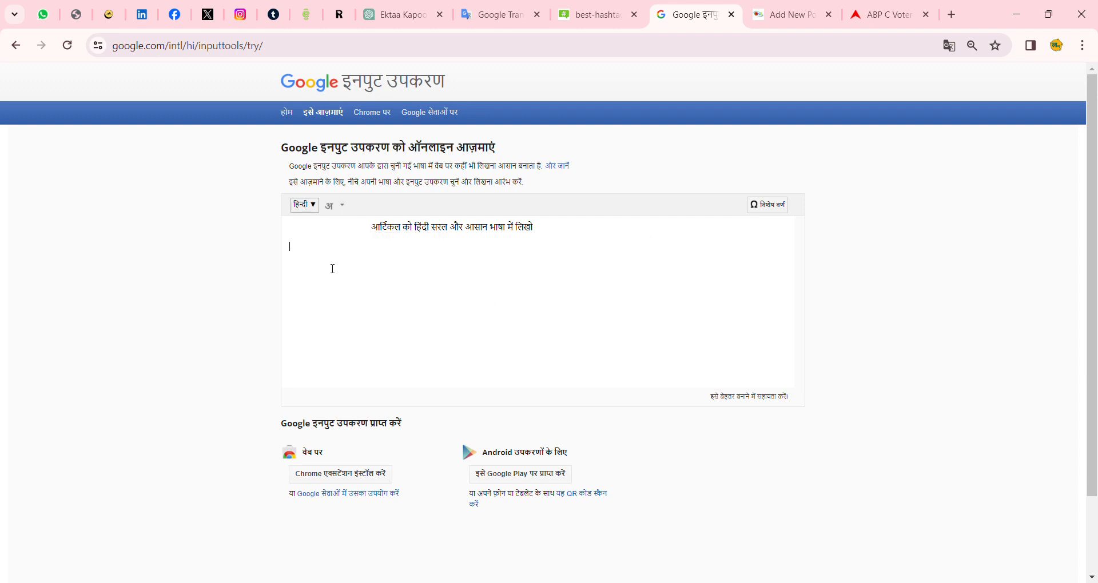
pyautogui.write('IS')
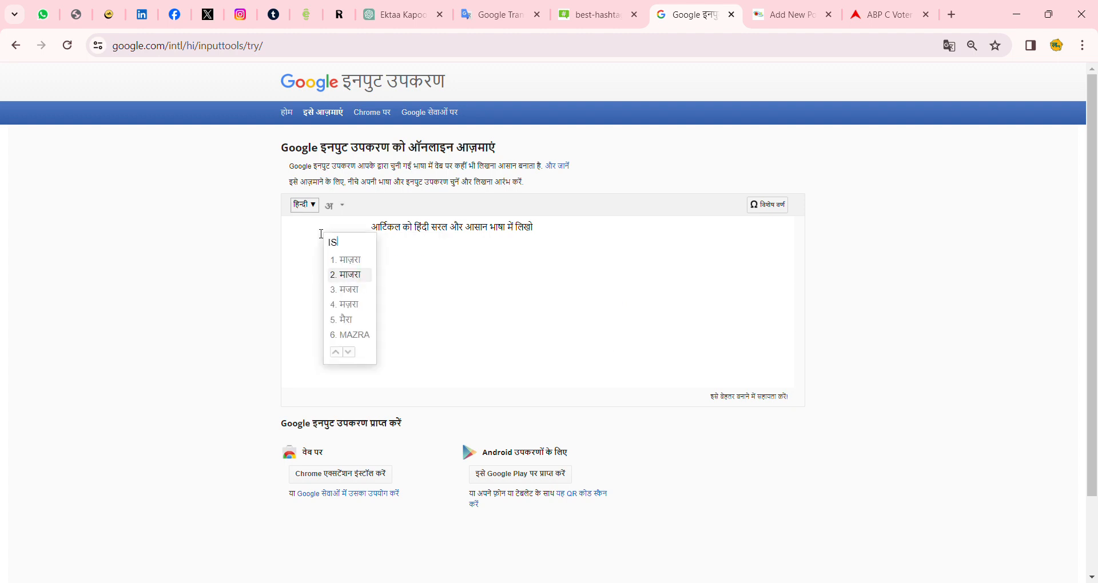
pyautogui.click(600, 250)
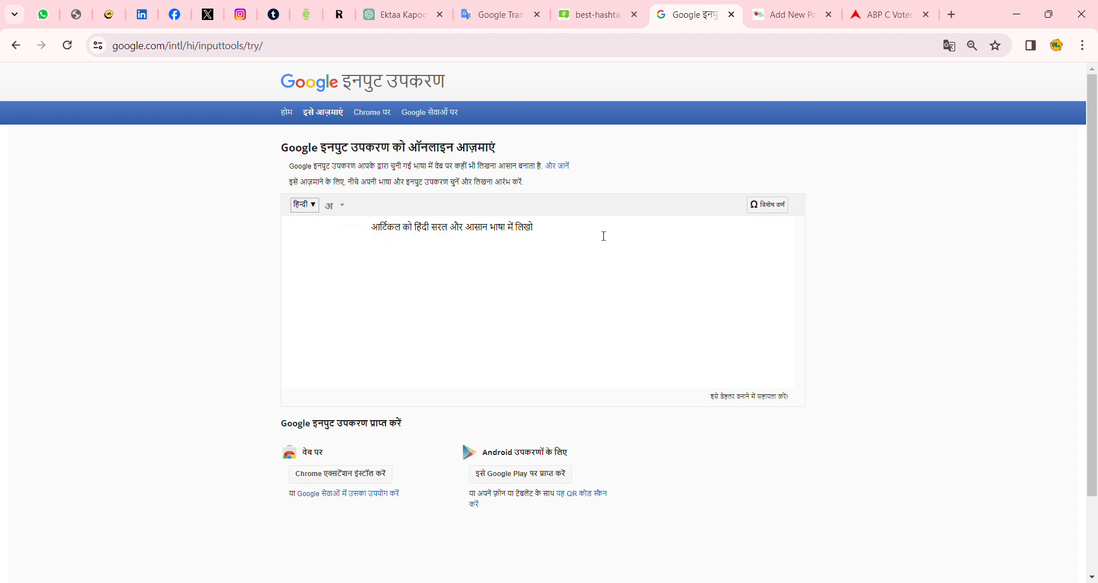
# Add the Hindi word "इस" before "आर्टिकल" in the instruction, removing the stray copy at the end
pyautogui.hotkey('ctrl', 'a')
pyautogui.click(602, 229)
pyautogui.write('IS')
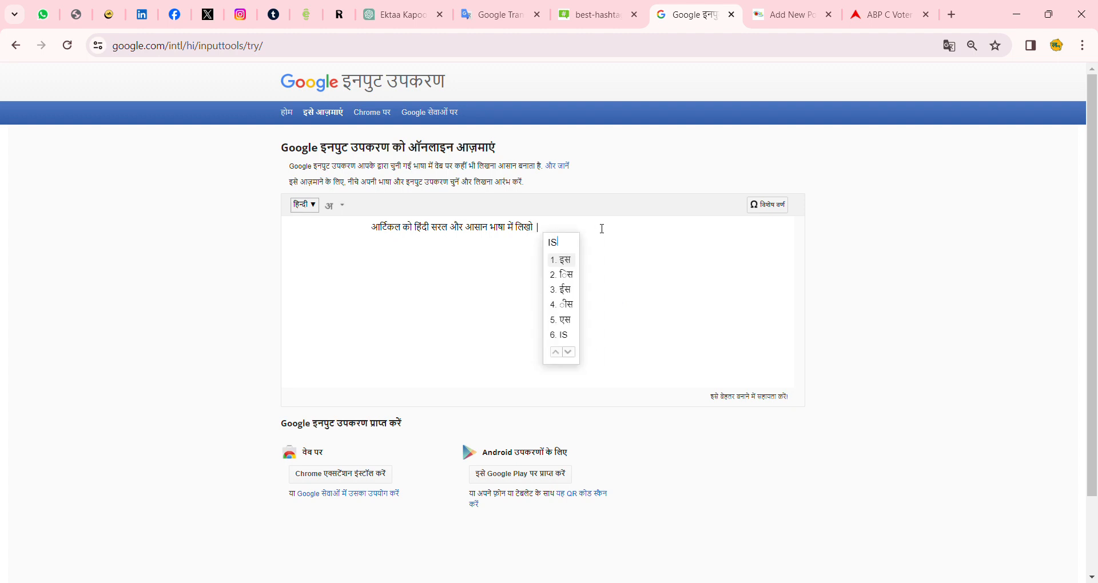
pyautogui.press('Return')
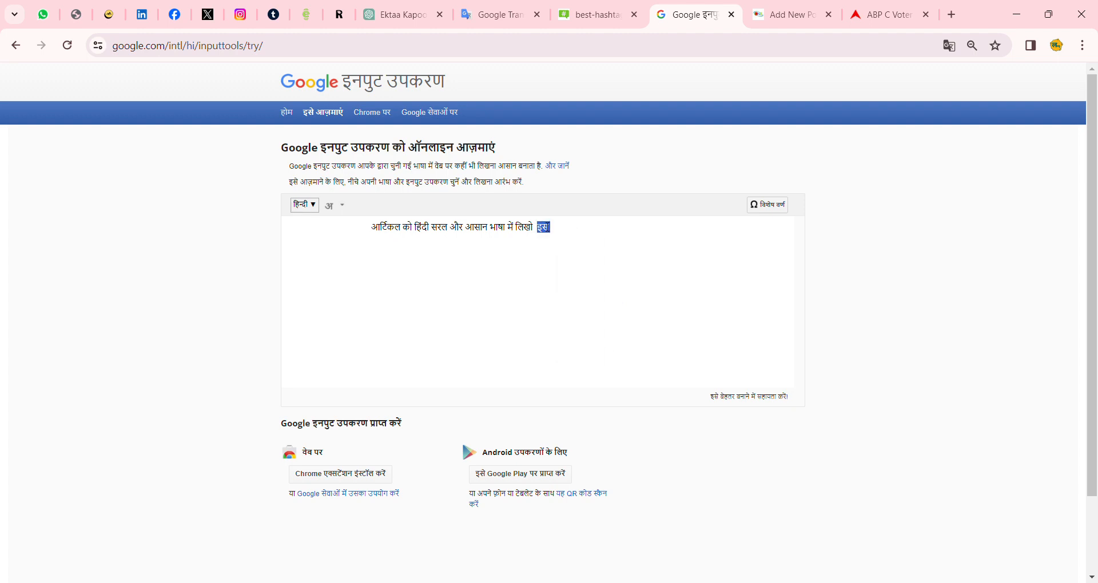
pyautogui.write('IS')
pyautogui.press('Return')
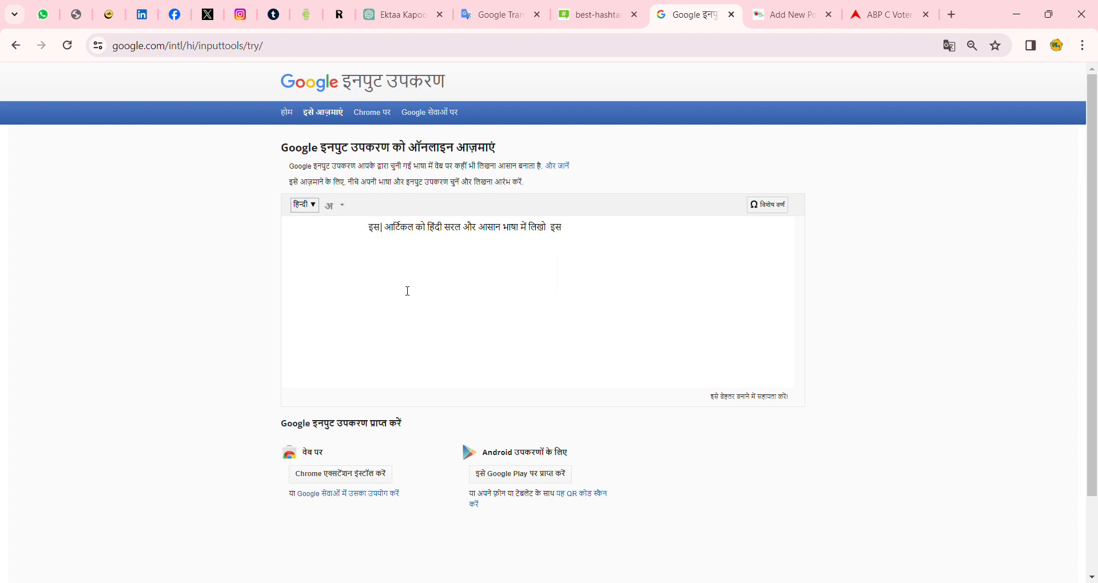
pyautogui.press('Delete')
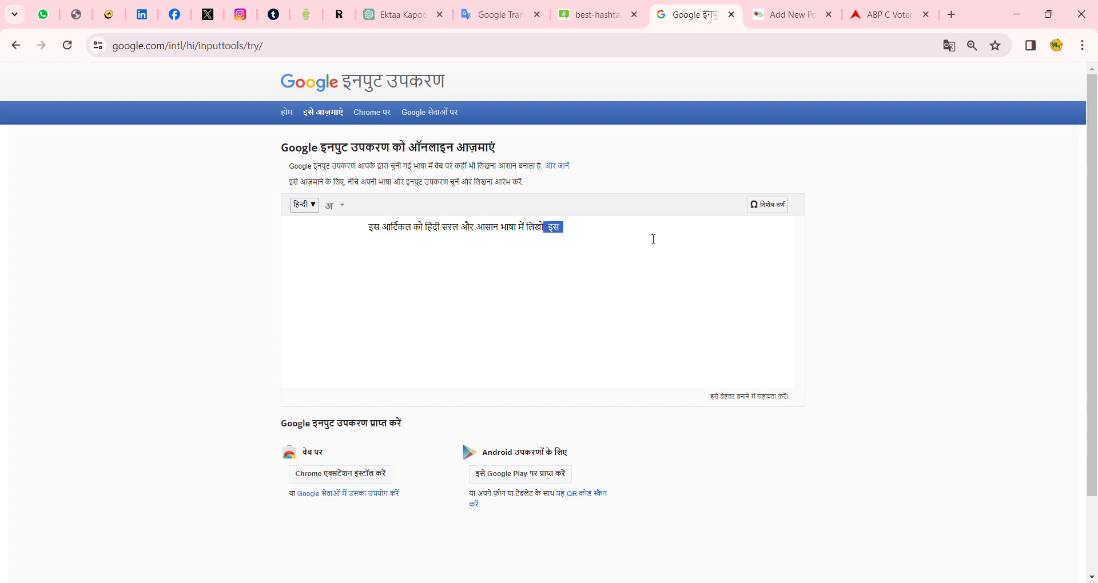
pyautogui.press('BackSpace')
# Copy the instruction "इस आर्टिकल को हिंदी सरल और आसान भाषा में लिखो", append it to the article text in ChatGPT and send the message
pyautogui.hotkey('ctrl', 'a')
pyautogui.hotkey('ctrl', 'c')
pyautogui.click(400, 6)
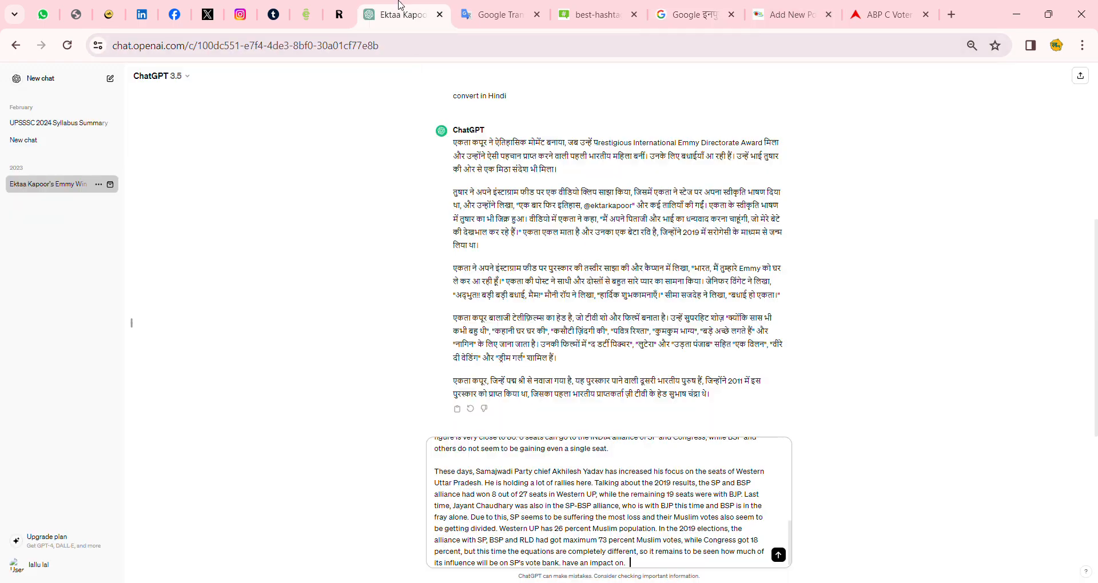
pyautogui.click(643, 555)
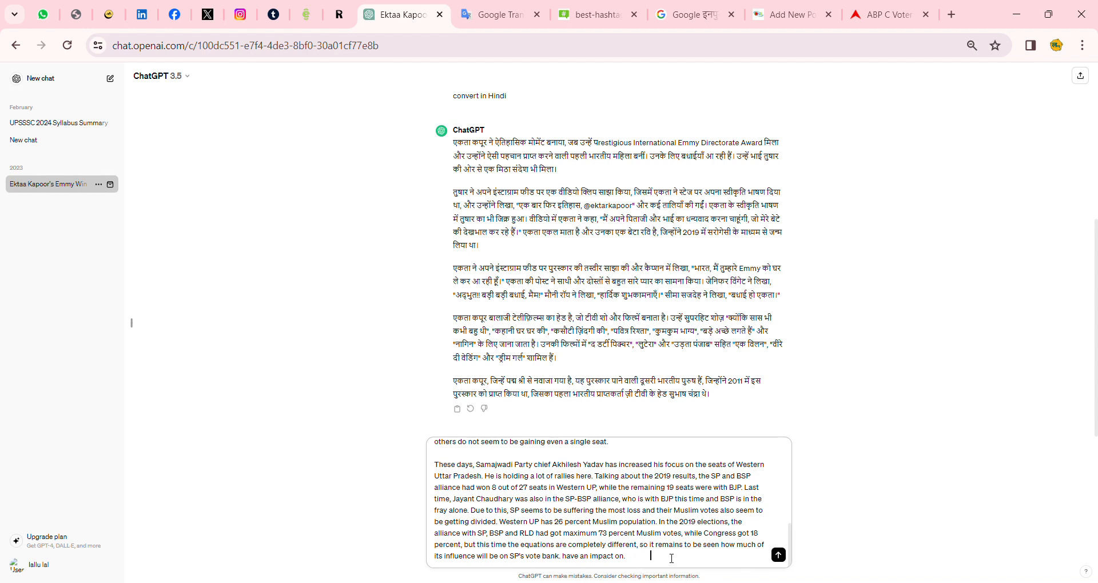
pyautogui.hotkey('ctrl', 'v')
pyautogui.scroll(-1, 698, 562)
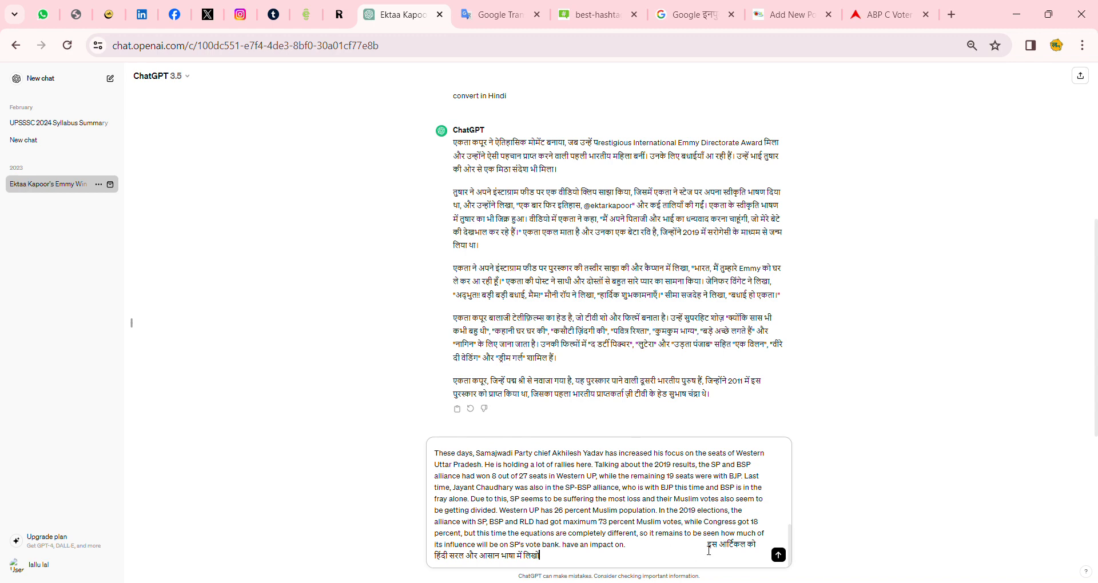
pyautogui.click(779, 556)
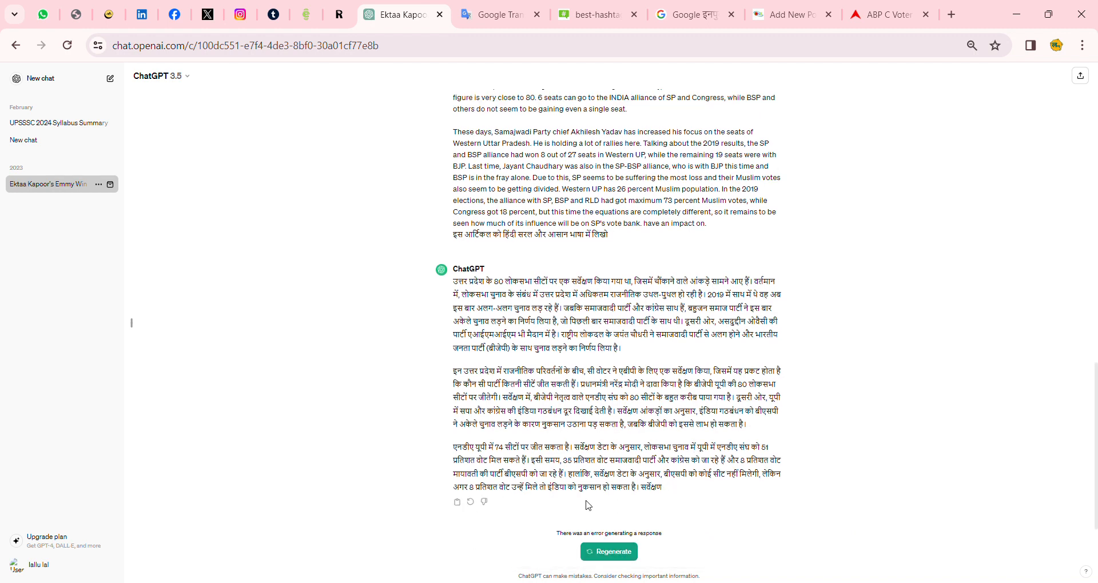
# Regenerate ChatGPT's interrupted Hindi response and continue generating it to the end of the article
pyautogui.click(609, 552)
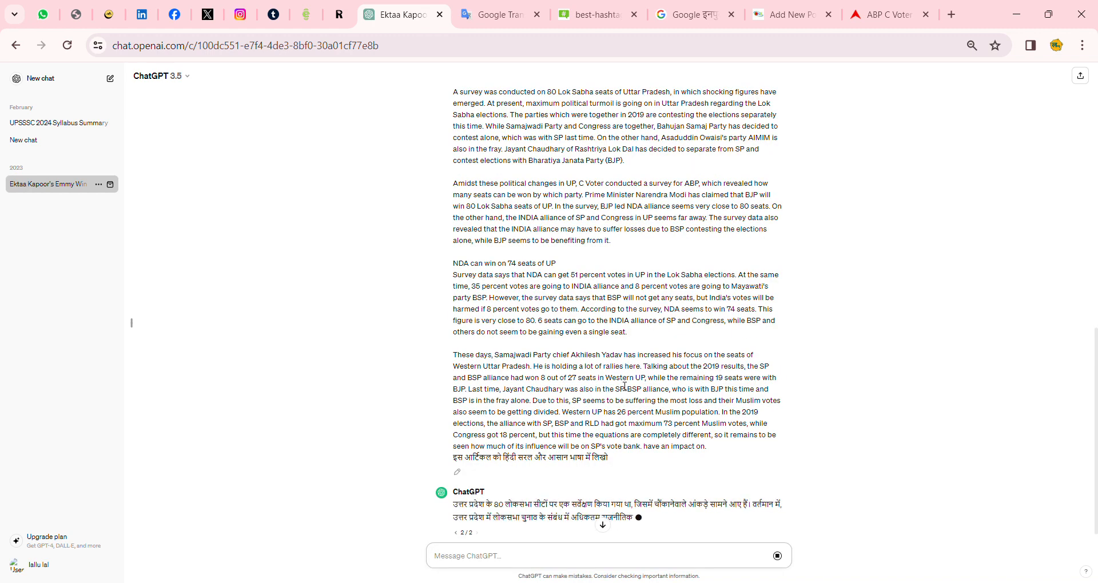
pyautogui.scroll(-1, 680, 344)
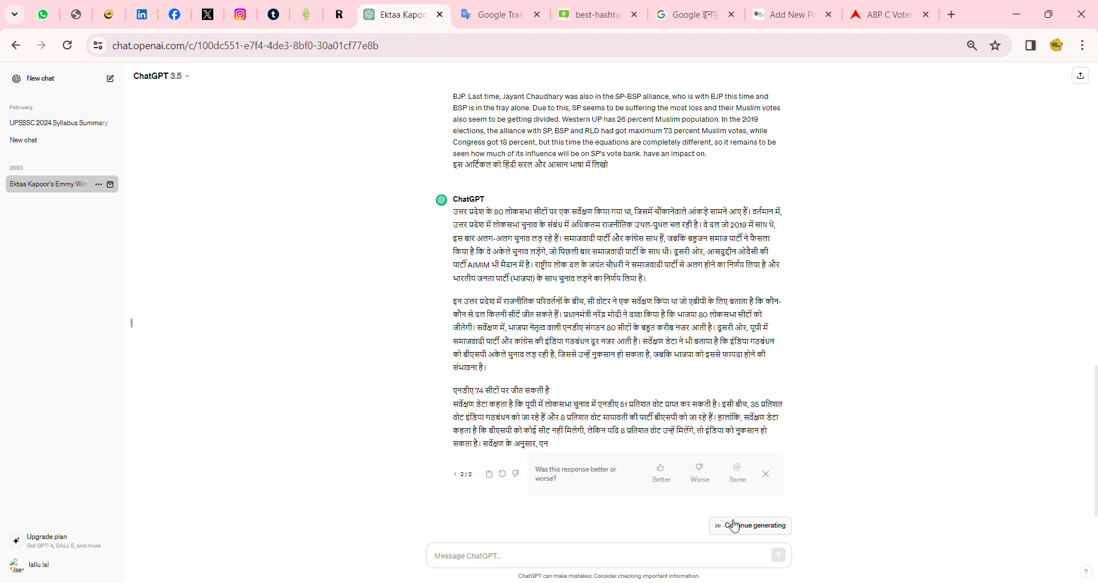
pyautogui.click(732, 525)
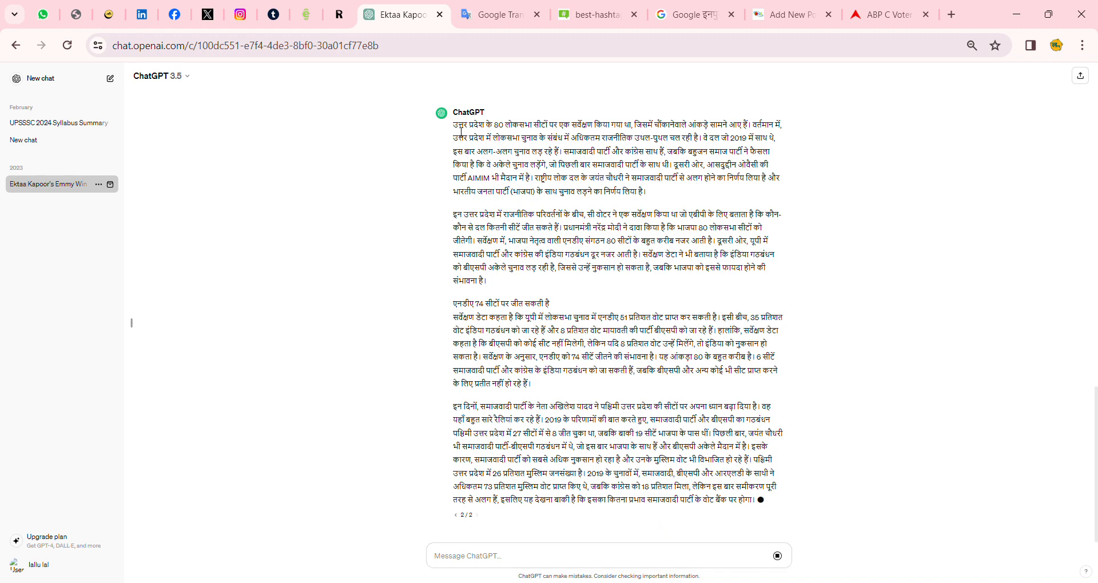
# Copy ChatGPT's Hindi article into the body of the WordPress post and delete the stray "2 / 2" at its end
pyautogui.moveTo(454, 123)
pyautogui.mouseDown()
pyautogui.moveTo(715, 397)
pyautogui.moveTo(769, 513)
pyautogui.mouseUp()
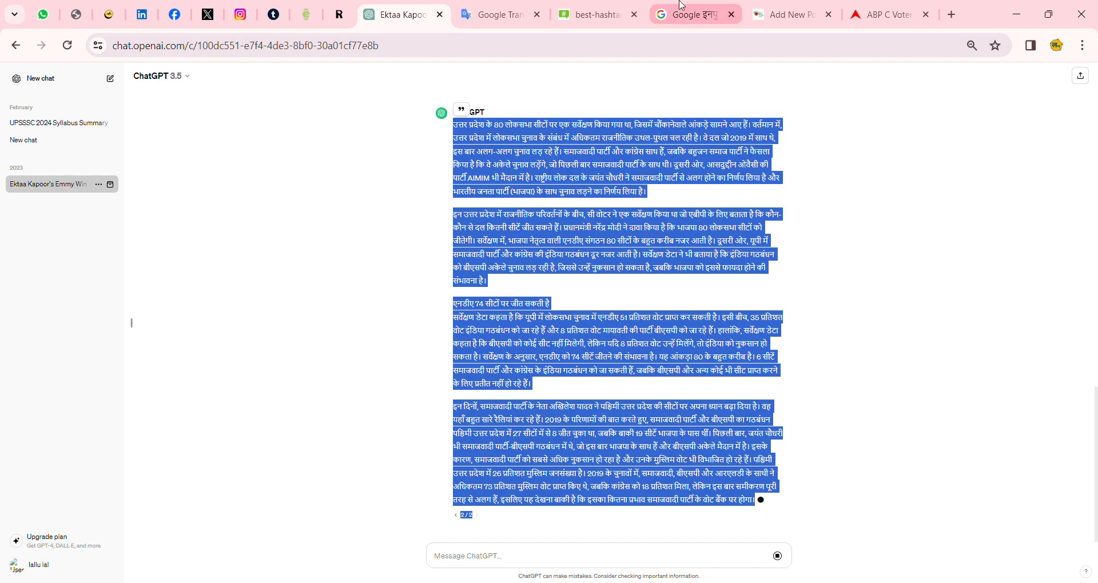
pyautogui.click(689, 15)
pyautogui.click(789, 15)
pyautogui.hotkey('ctrl', 'v')
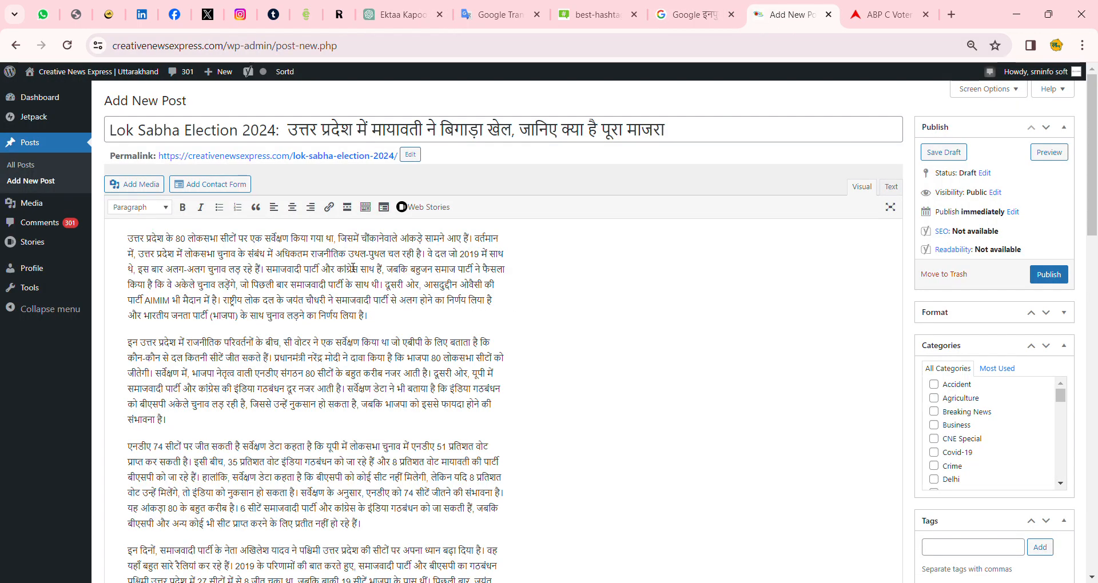
pyautogui.moveTo(163, 255); pyautogui.dragTo(130, 213)
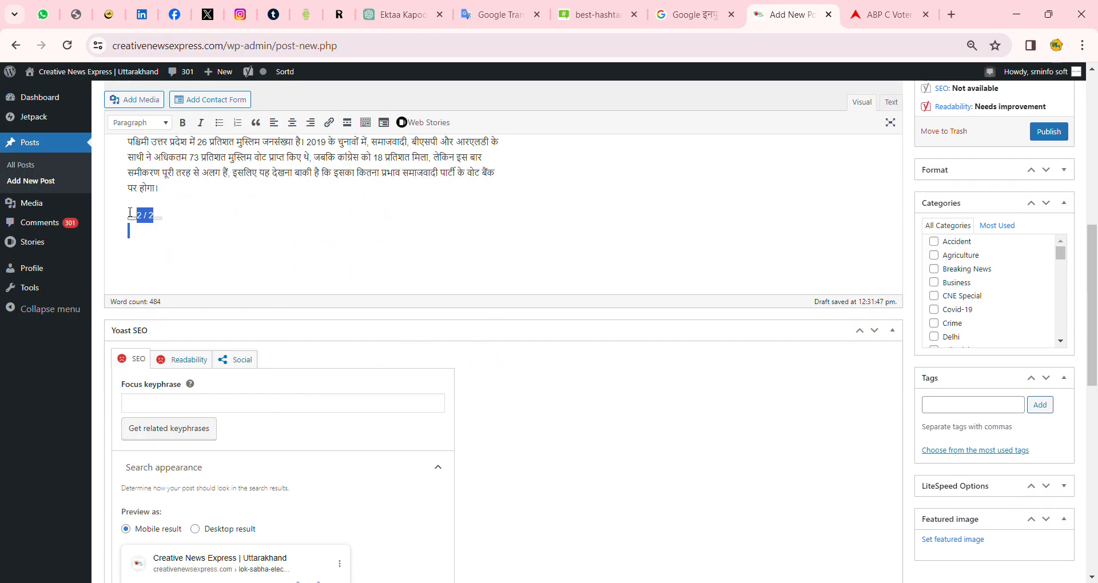
pyautogui.press('BackSpace')
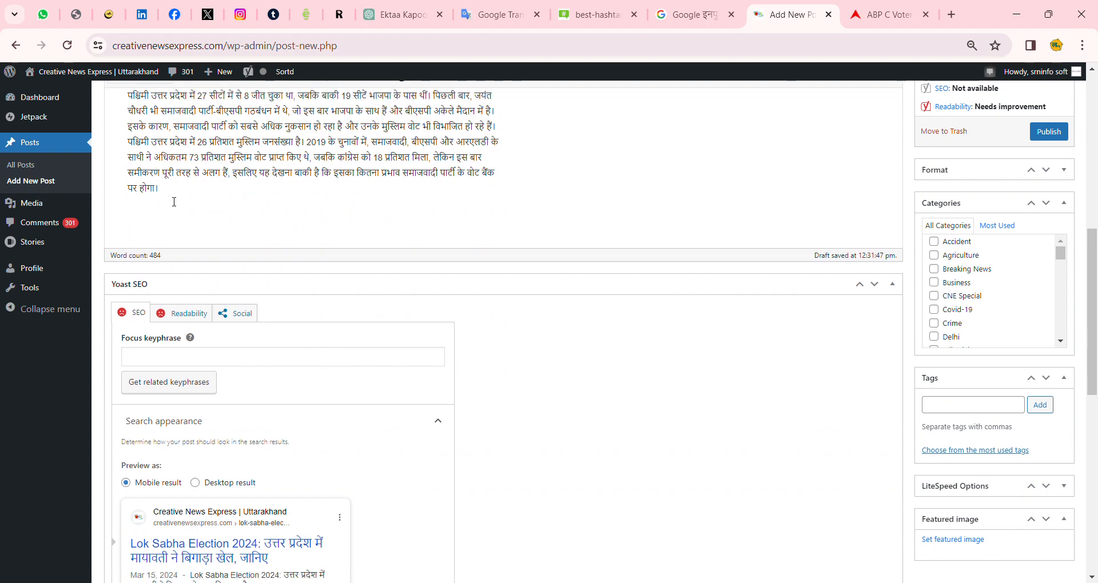
# Copy "Lok Sabha Election 2024:" from the post title to the start of the first body paragraph and make it bold
pyautogui.scroll(8, 174, 202)
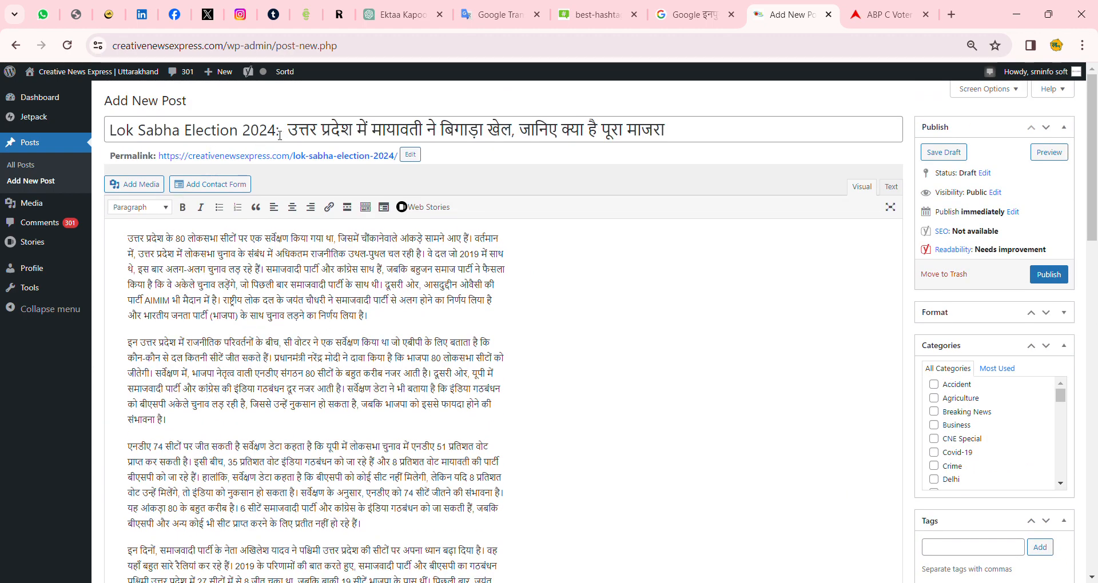
pyautogui.moveTo(280, 135); pyautogui.dragTo(108, 131)
pyautogui.hotkey('ctrl', 'c')
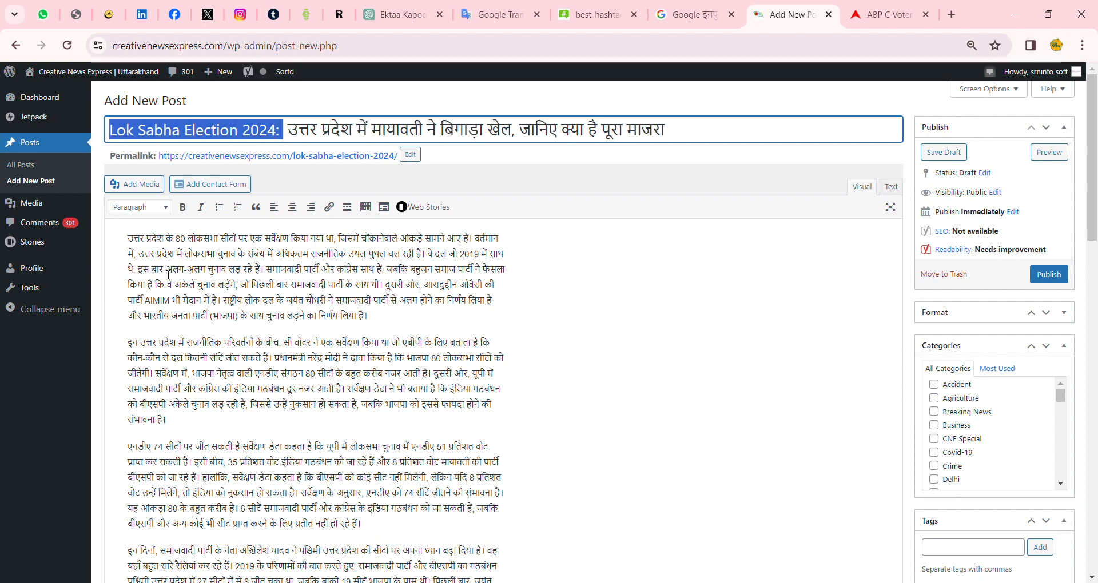
pyautogui.click(137, 242)
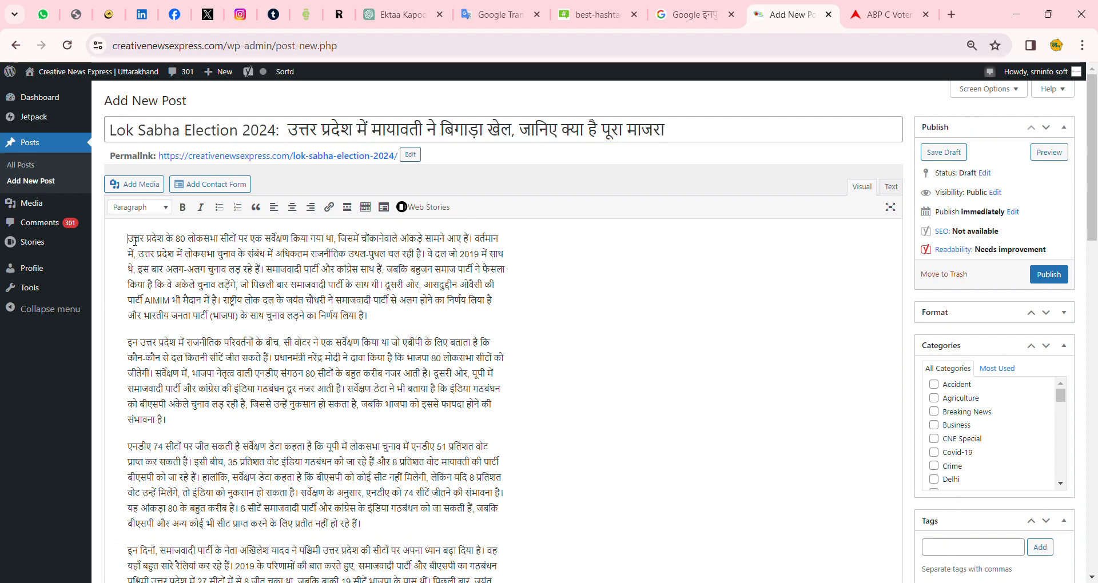
pyautogui.hotkey('ctrl', 'v')
pyautogui.moveTo(229, 238); pyautogui.dragTo(128, 238)
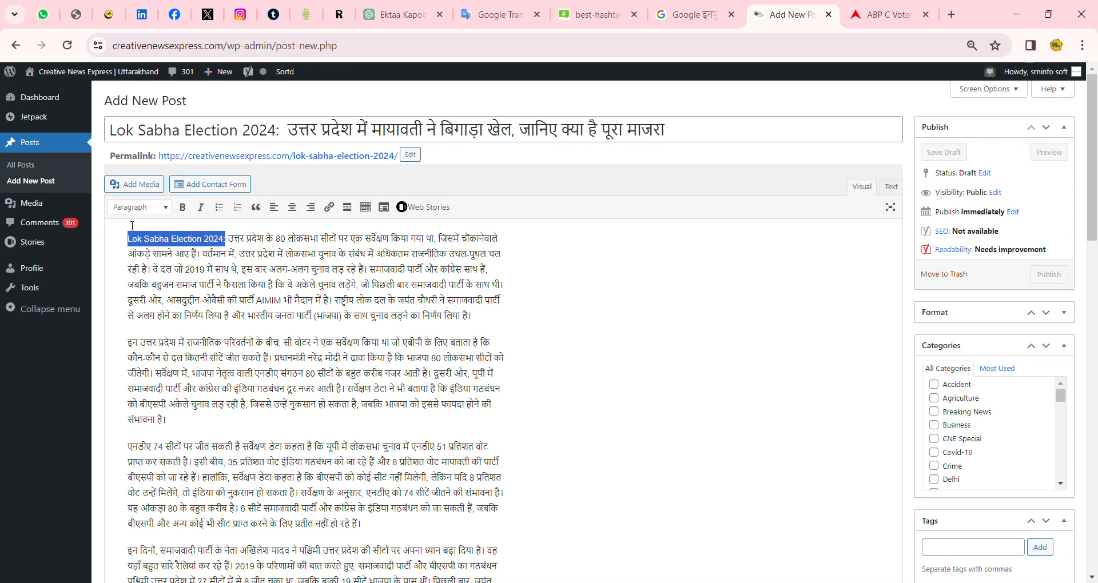
pyautogui.click(182, 207)
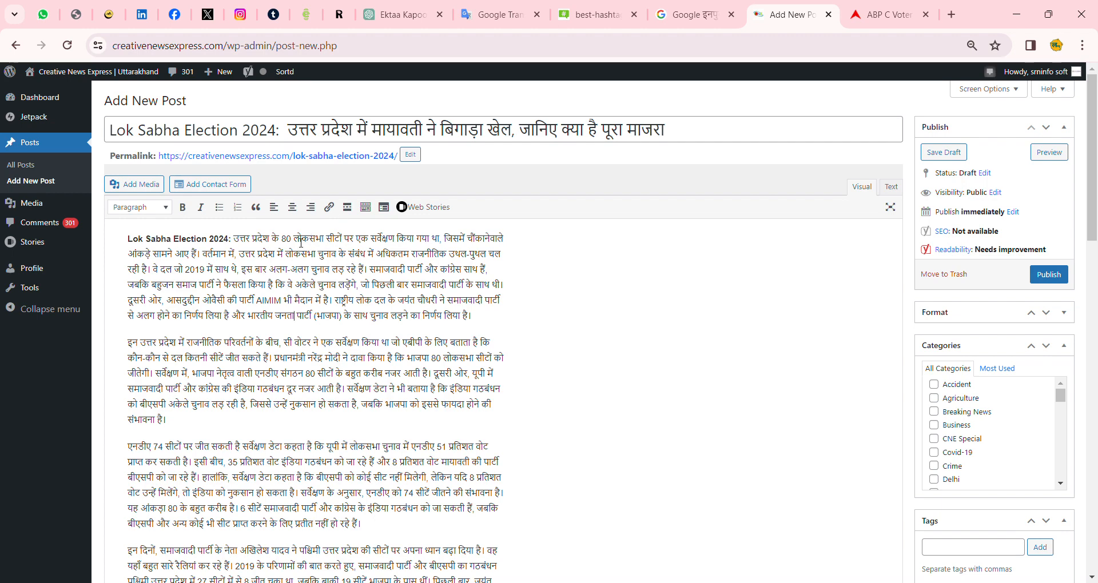
pyautogui.moveTo(233, 240); pyautogui.dragTo(276, 247)
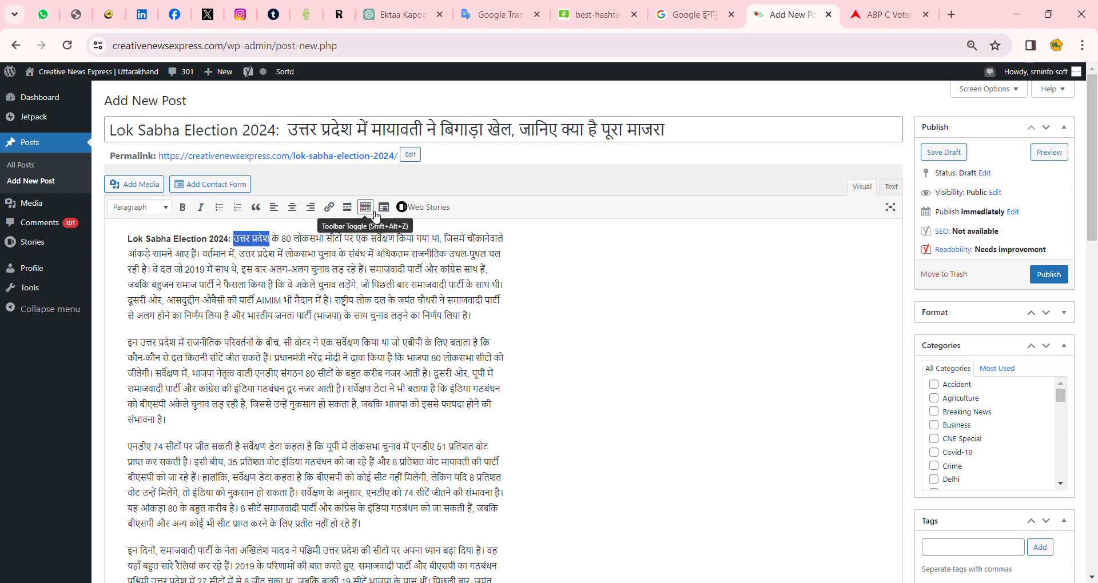
pyautogui.click(329, 206)
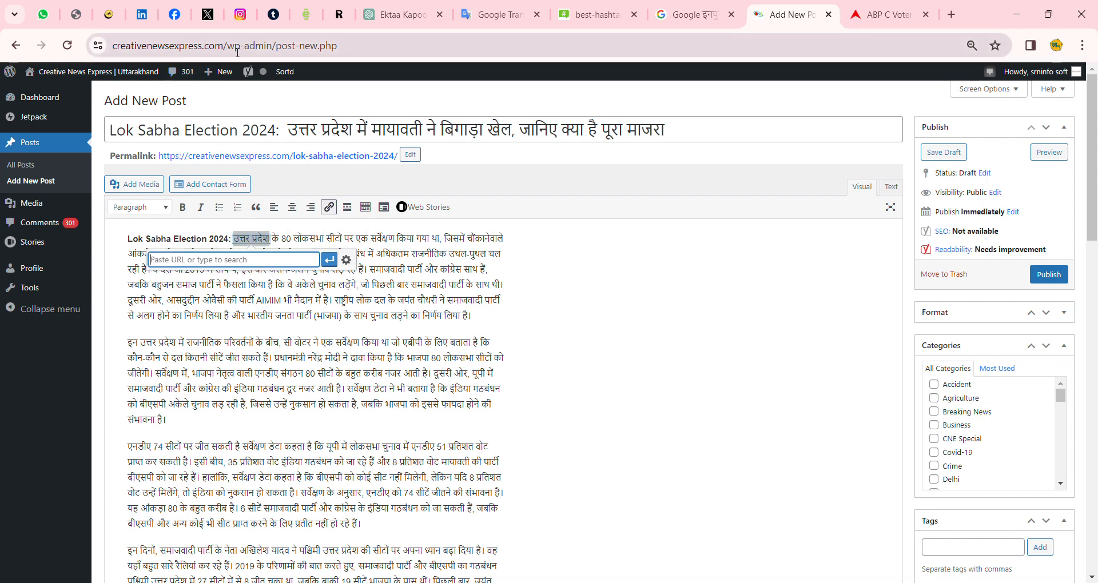
pyautogui.moveTo(228, 48); pyautogui.dragTo(86, 57)
pyautogui.hotkey('ctrl', 'c')
pyautogui.click(283, 260)
pyautogui.hotkey('ctrl', 'v')
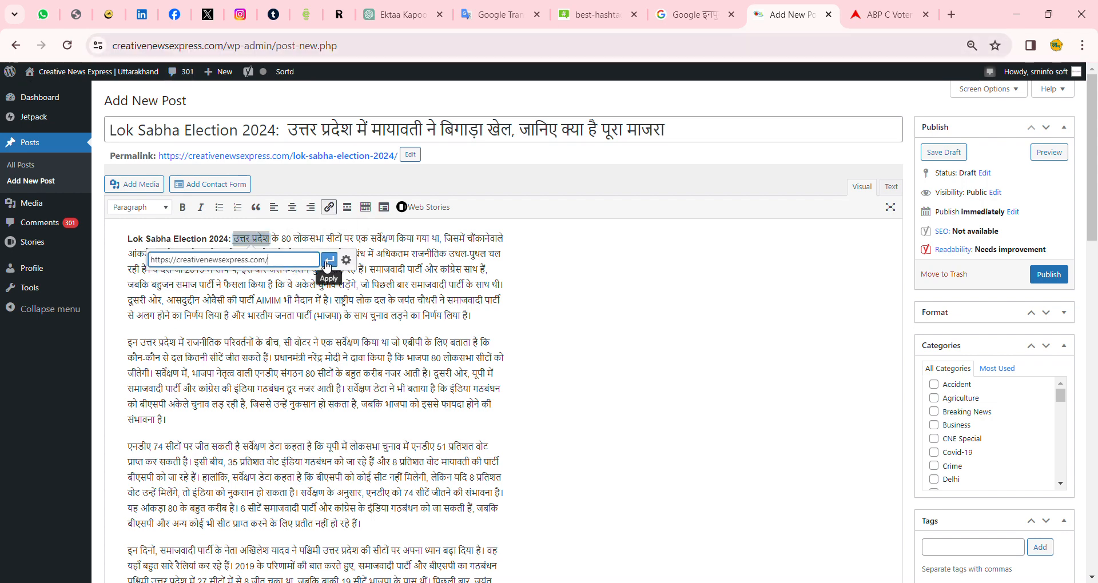
pyautogui.click(327, 262)
pyautogui.click(254, 299)
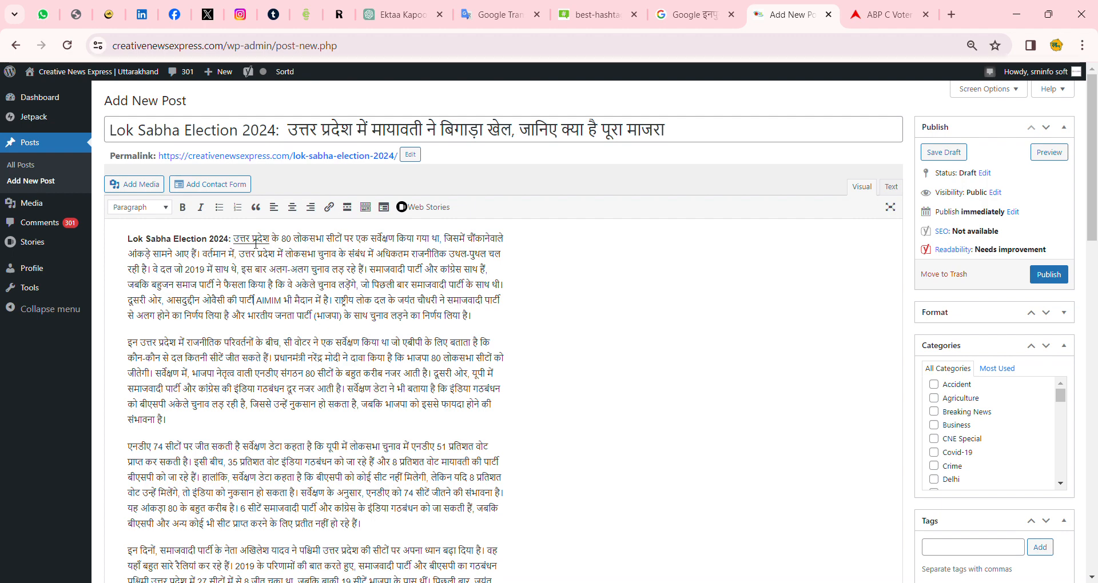
pyautogui.click(255, 240)
# Link the word "समाजवादी" after "2019 के चुनावों में" in the last paragraph to SRNINFOSOFT.COM
pyautogui.scroll(-5, 340, 372)
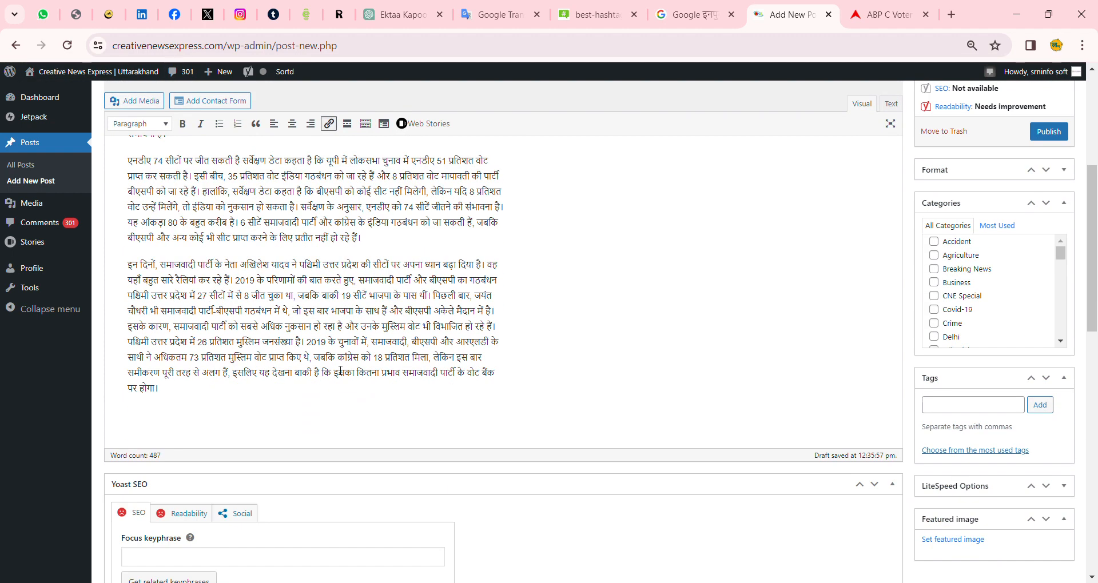
pyautogui.doubleClick(394, 341)
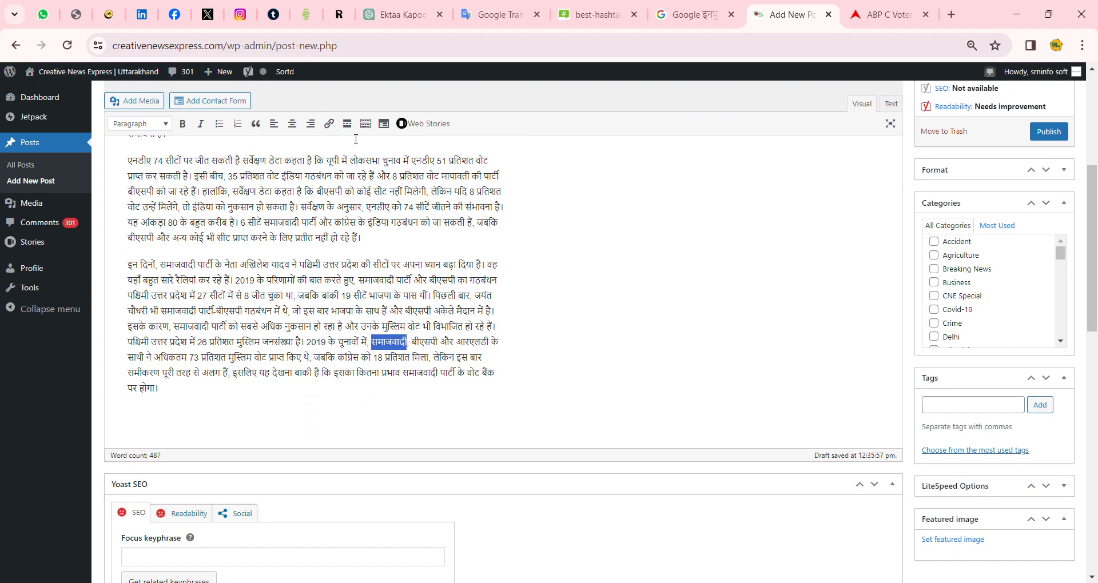
pyautogui.click(329, 124)
pyautogui.write('SRNINFOSOF')
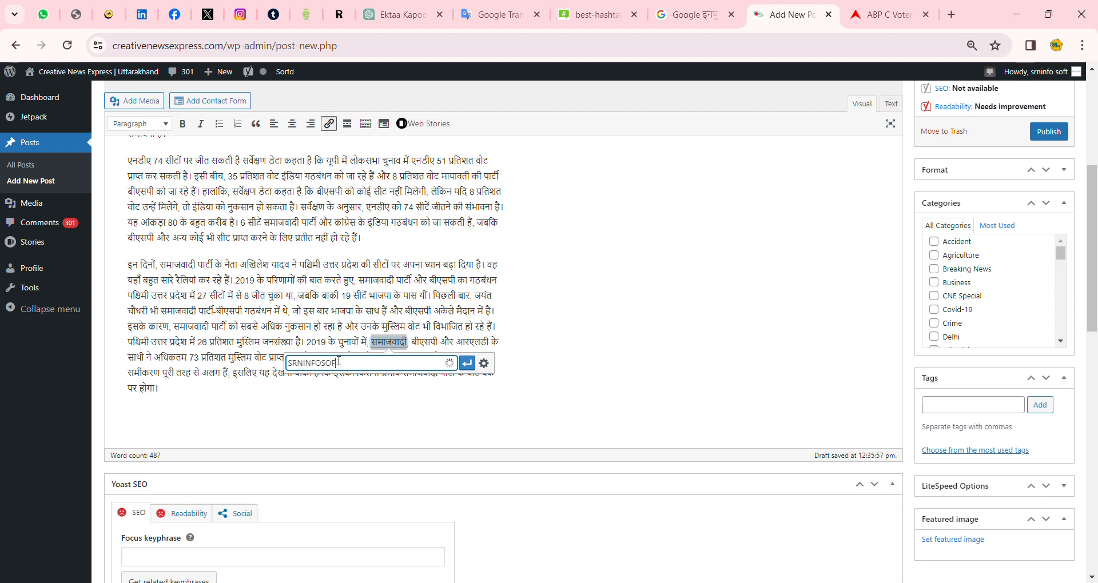
pyautogui.write('T.COM')
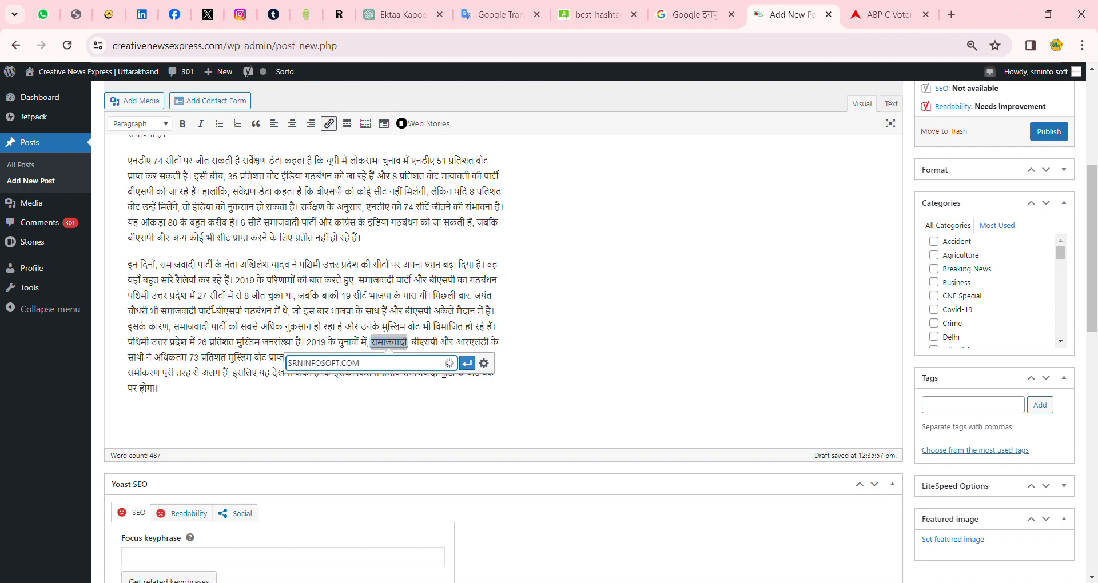
pyautogui.press('Return')
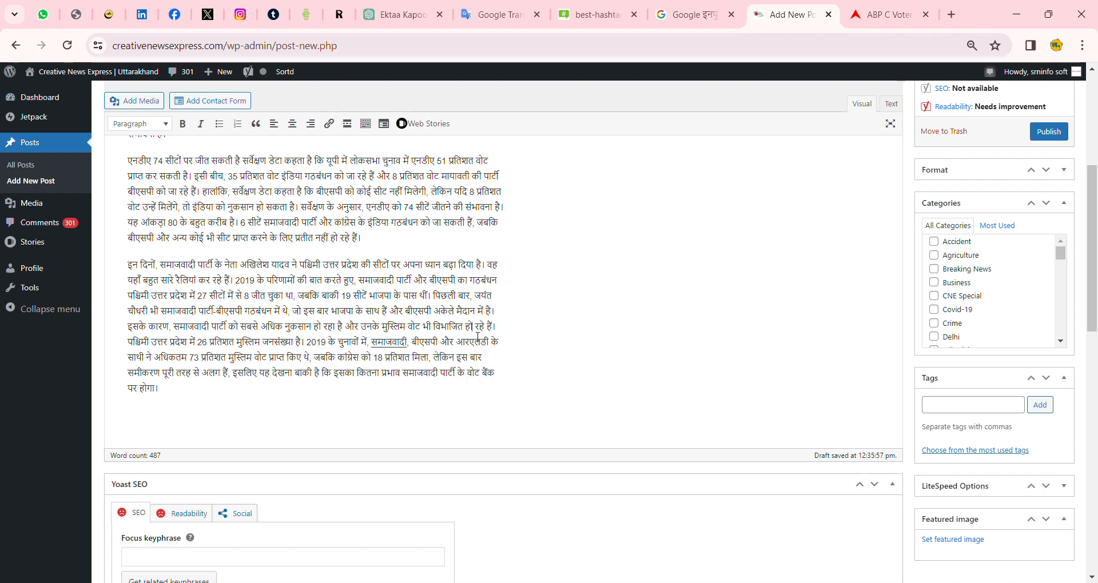
# Copy the first sentence of the post body, ending in "सामने आए हैं।", into the Yoast SEO meta description
pyautogui.scroll(5, 456, 320)
pyautogui.scroll(-1, 188, 215)
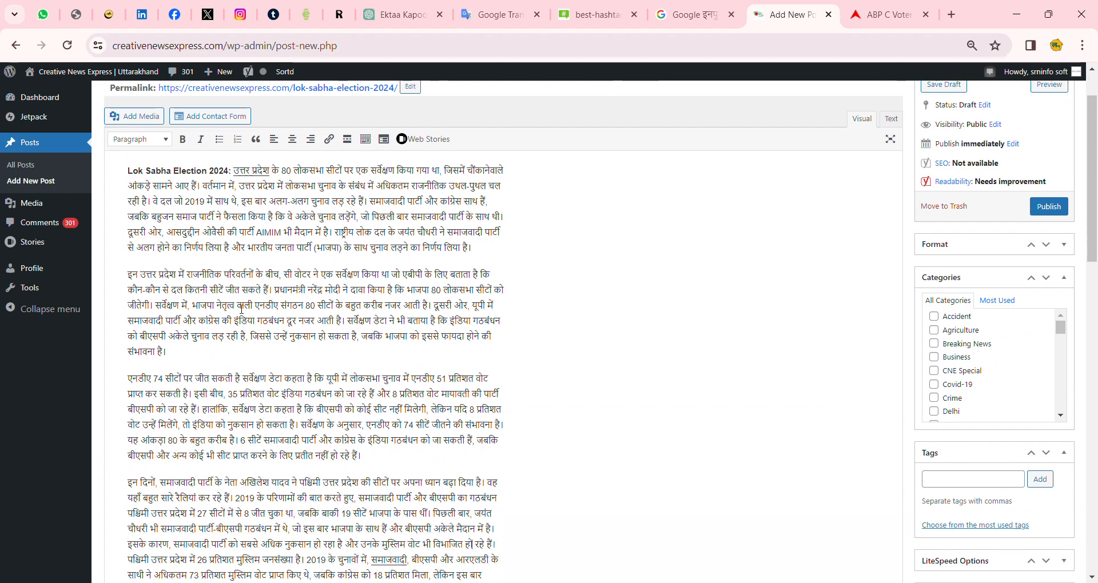
pyautogui.moveTo(199, 183); pyautogui.dragTo(117, 171)
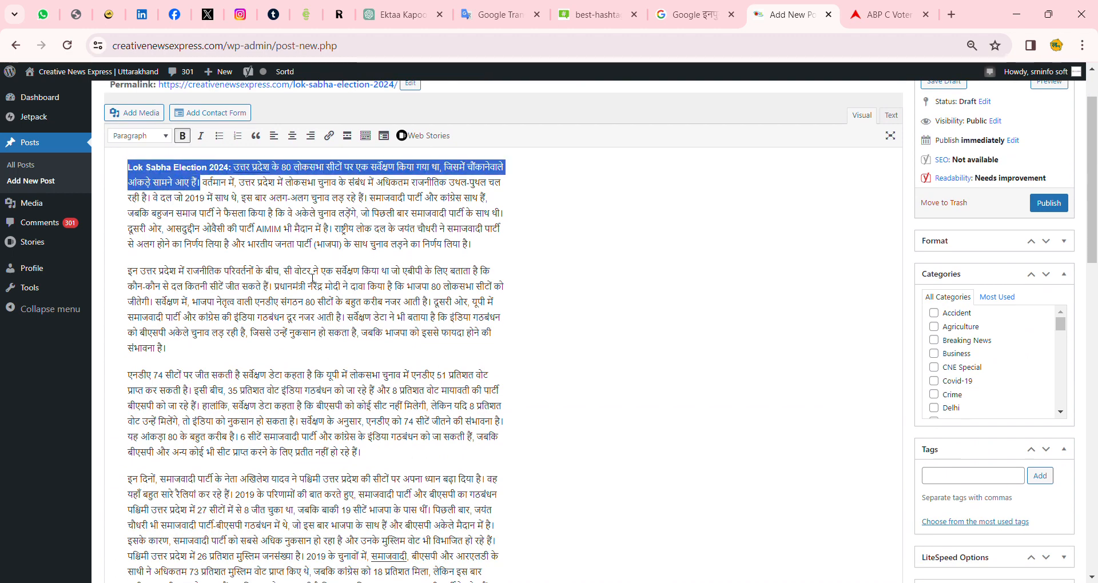
pyautogui.scroll(-15, 289, 409)
pyautogui.scroll(1, 236, 250)
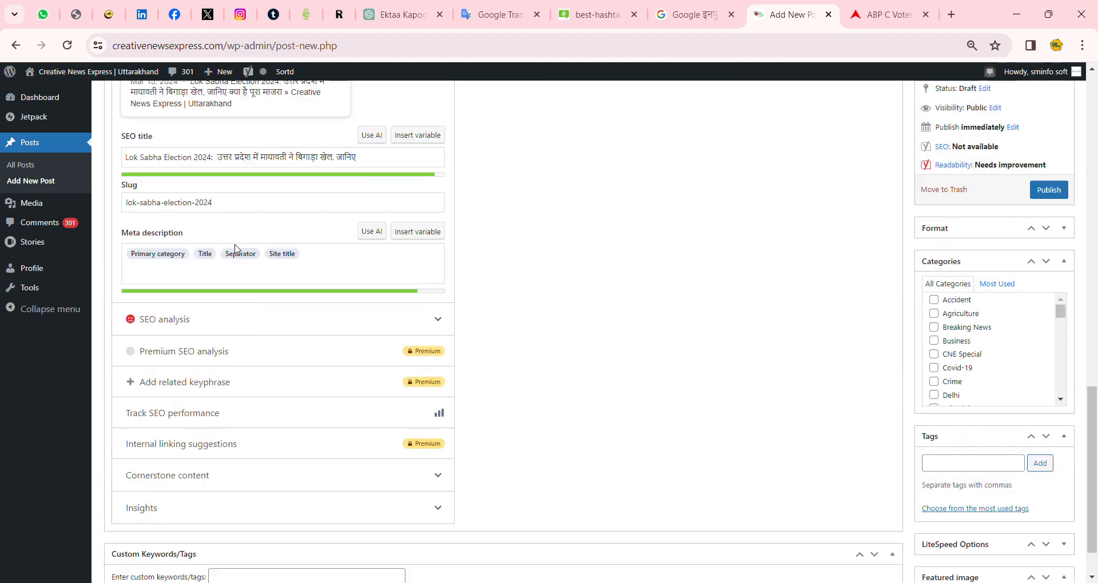
pyautogui.scroll(3, 235, 250)
pyautogui.click(235, 421)
pyautogui.hotkey('ctrl', 'v')
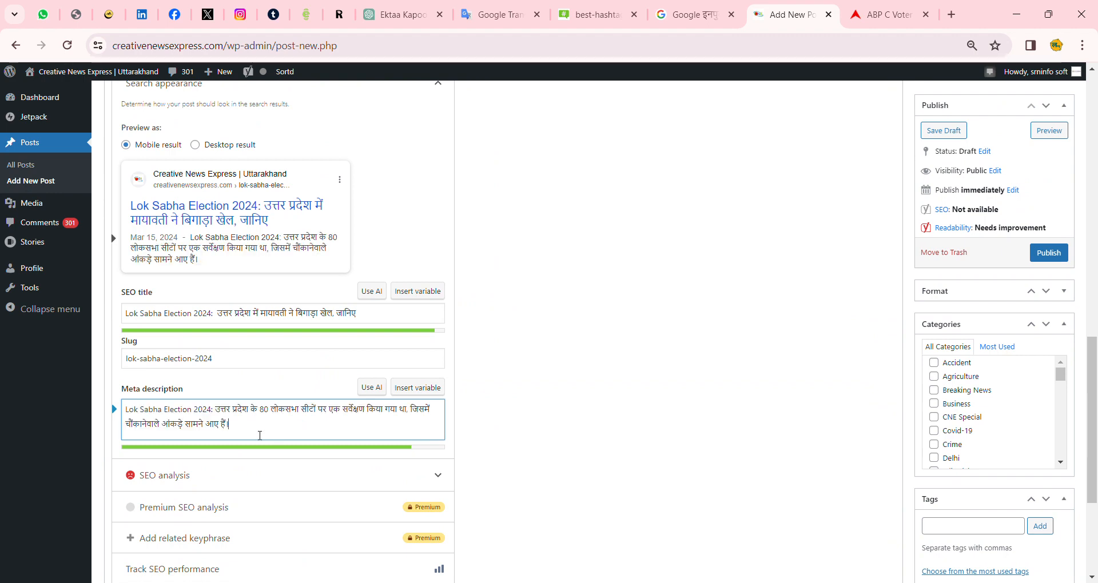
# Copy the word "Election" from the meta description and enter it as the Yoast focus keyphrase
pyautogui.doubleClick(284, 411)
pyautogui.scroll(4, 289, 485)
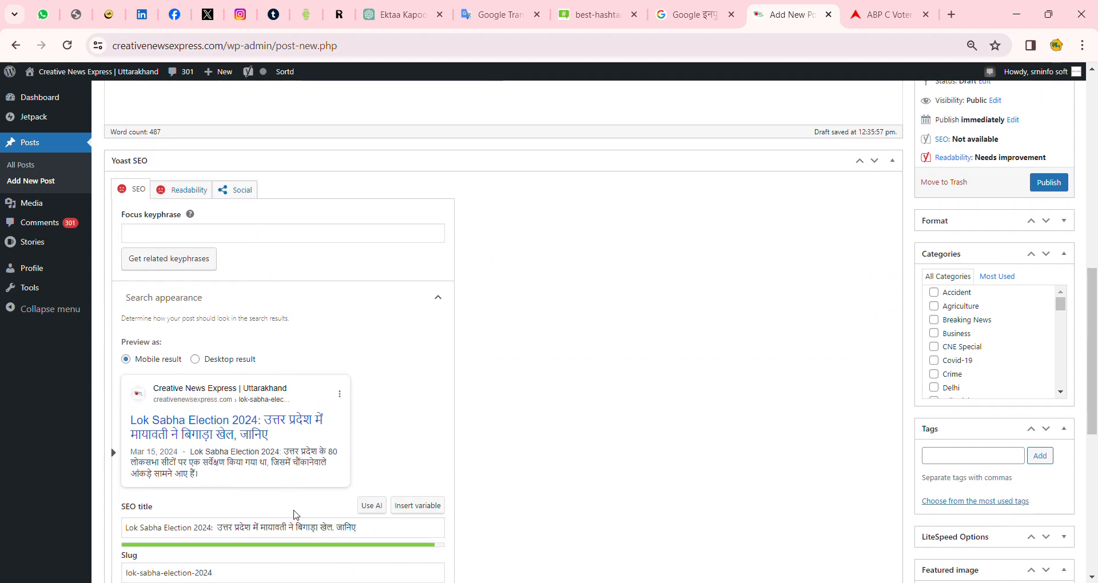
pyautogui.scroll(-3, 296, 515)
pyautogui.doubleClick(178, 489)
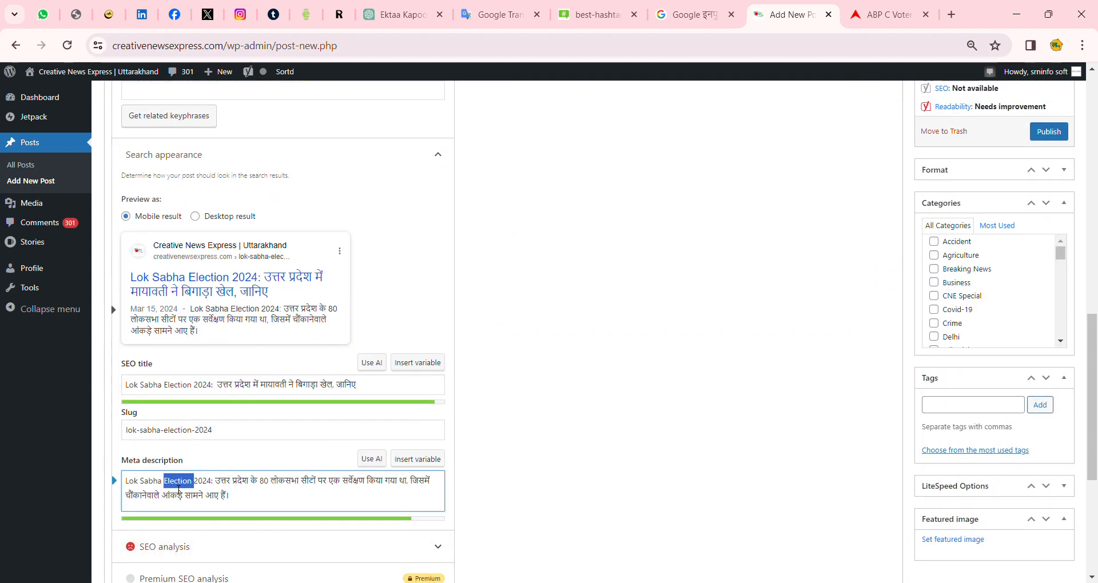
pyautogui.scroll(5, 195, 493)
pyautogui.click(186, 377)
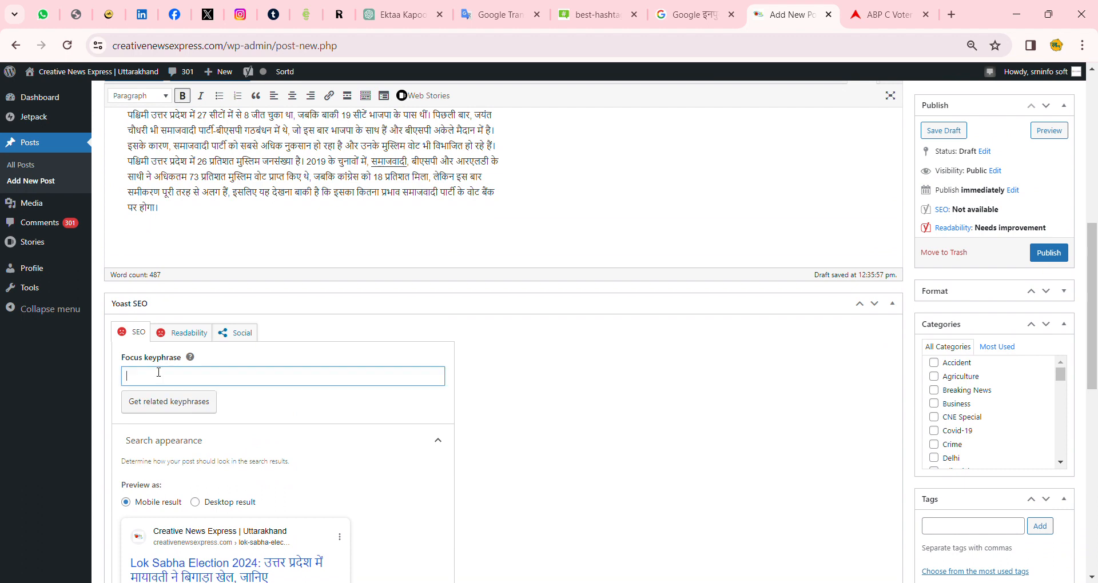
pyautogui.hotkey('ctrl', 'v')
pyautogui.click(809, 406)
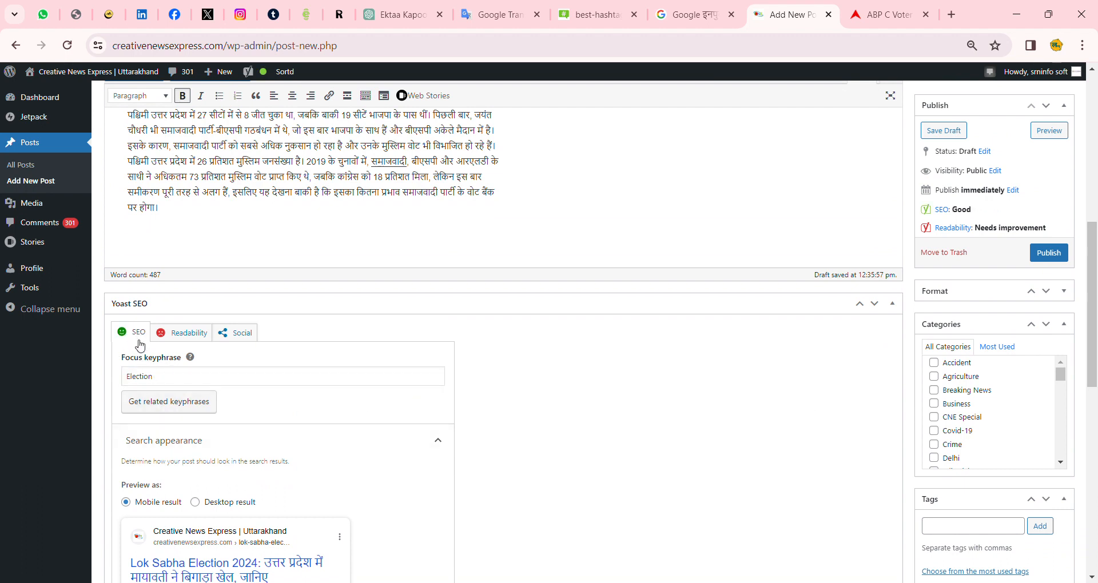
# Assign the post to the Uttar Pradesh category
pyautogui.scroll(-6, 172, 400)
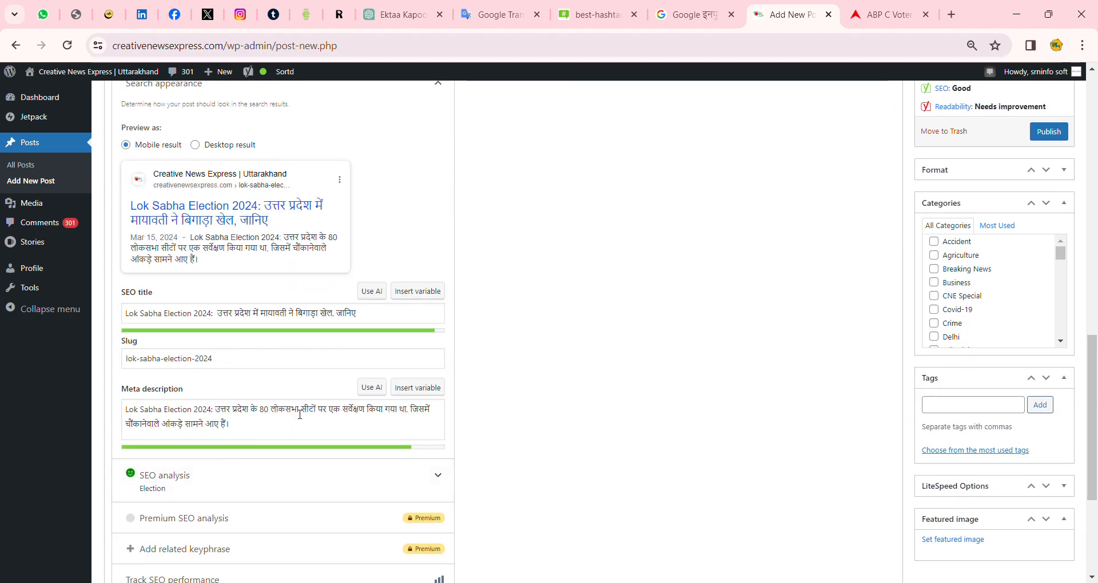
pyautogui.scroll(10, 299, 414)
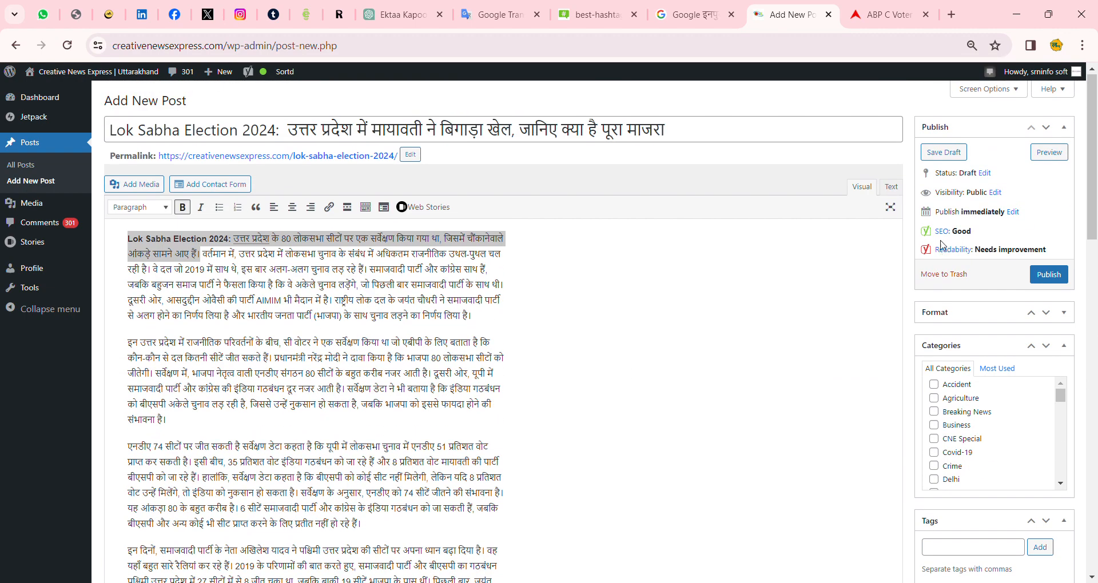
pyautogui.scroll(-1, 842, 444)
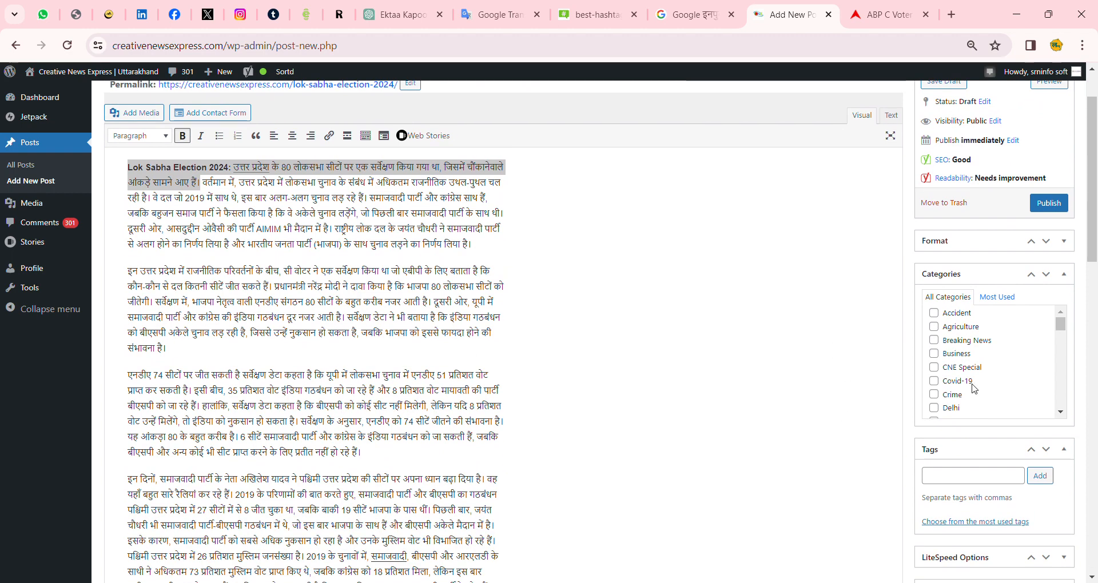
pyautogui.scroll(-1, 974, 389)
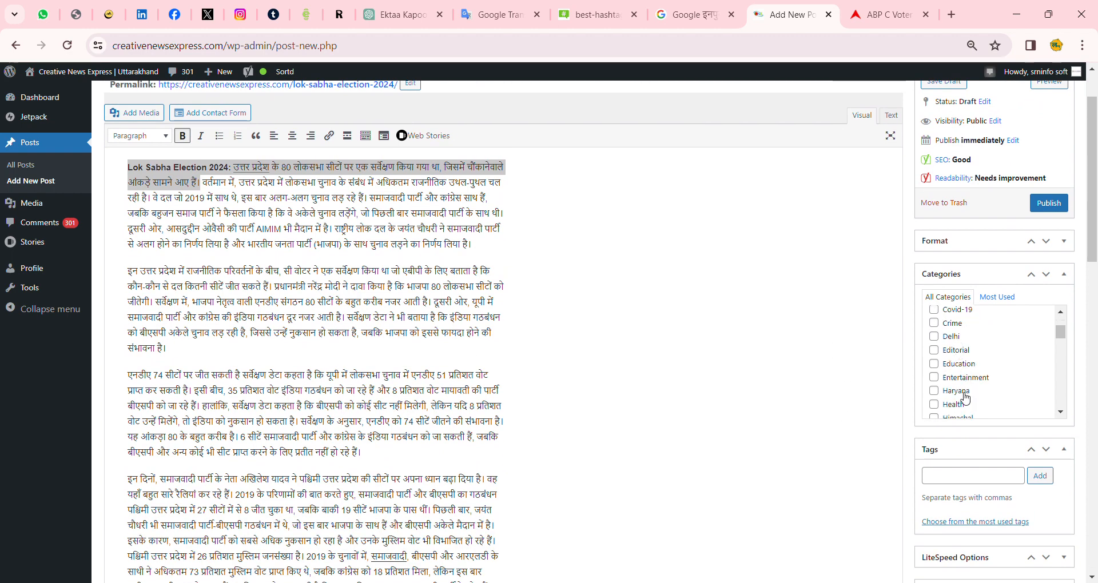
pyautogui.scroll(-1, 964, 399)
pyautogui.scroll(-2, 966, 394)
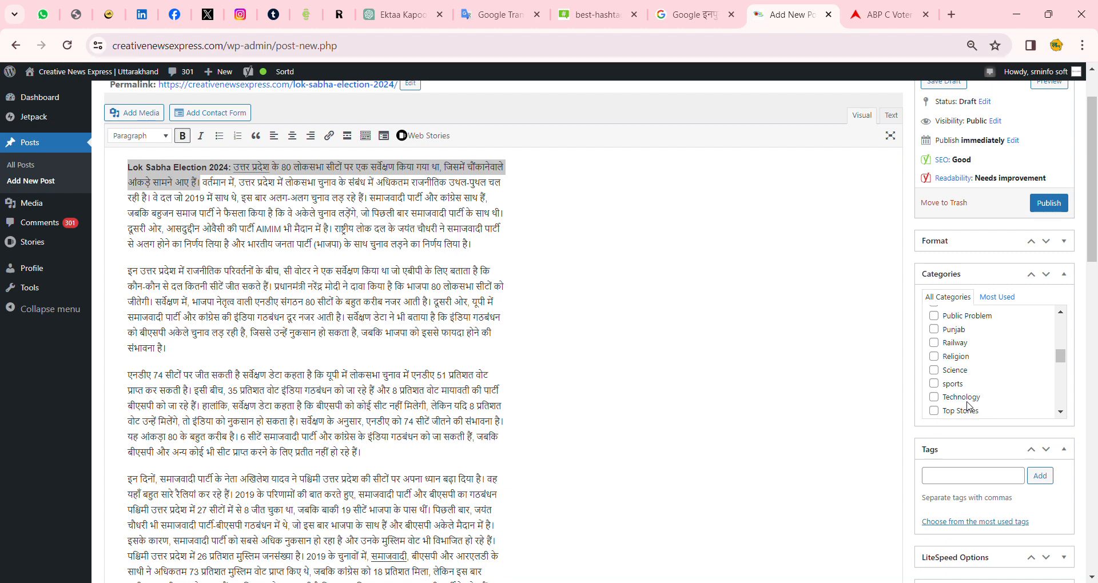
pyautogui.scroll(-1, 979, 386)
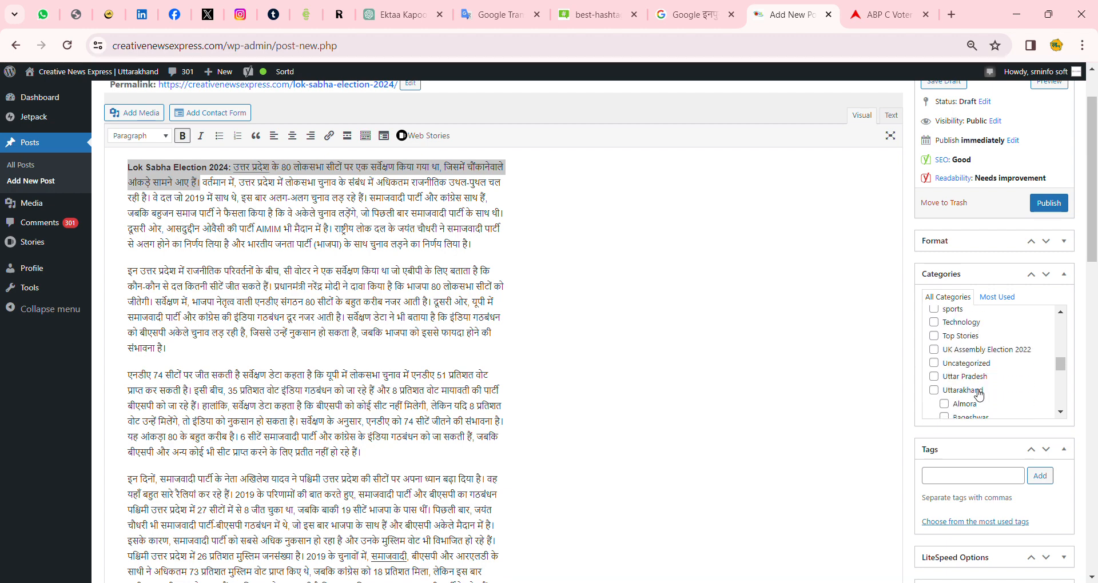
pyautogui.click(934, 377)
pyautogui.scroll(-15, 588, 304)
pyautogui.scroll(17, 808, 424)
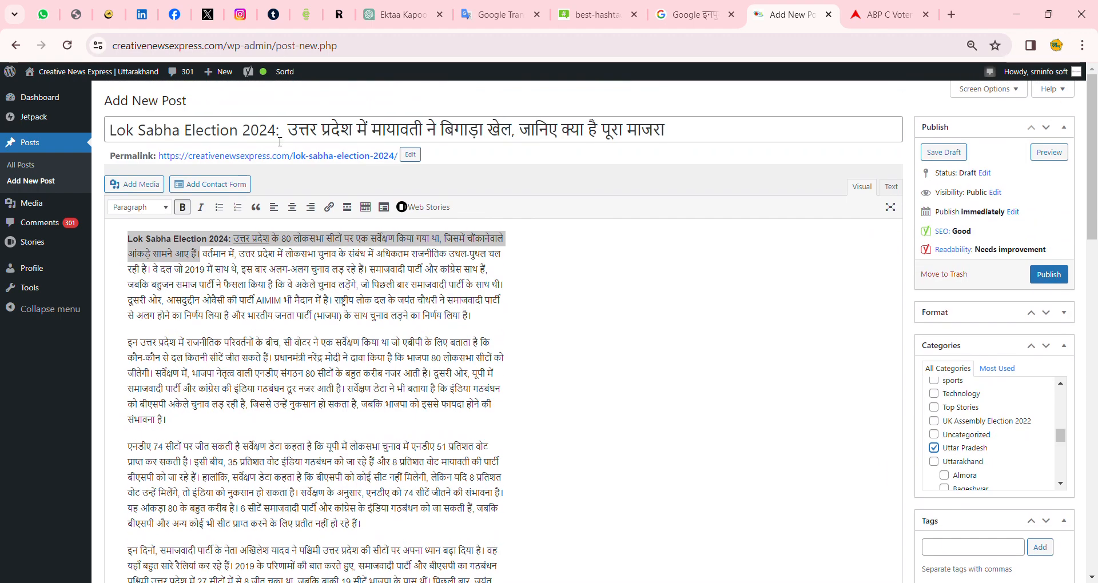
# Search Google Images for "मायावती" from the post title and open the UPTak photo with the raised hand at full size
pyautogui.moveTo(371, 131); pyautogui.dragTo(413, 134)
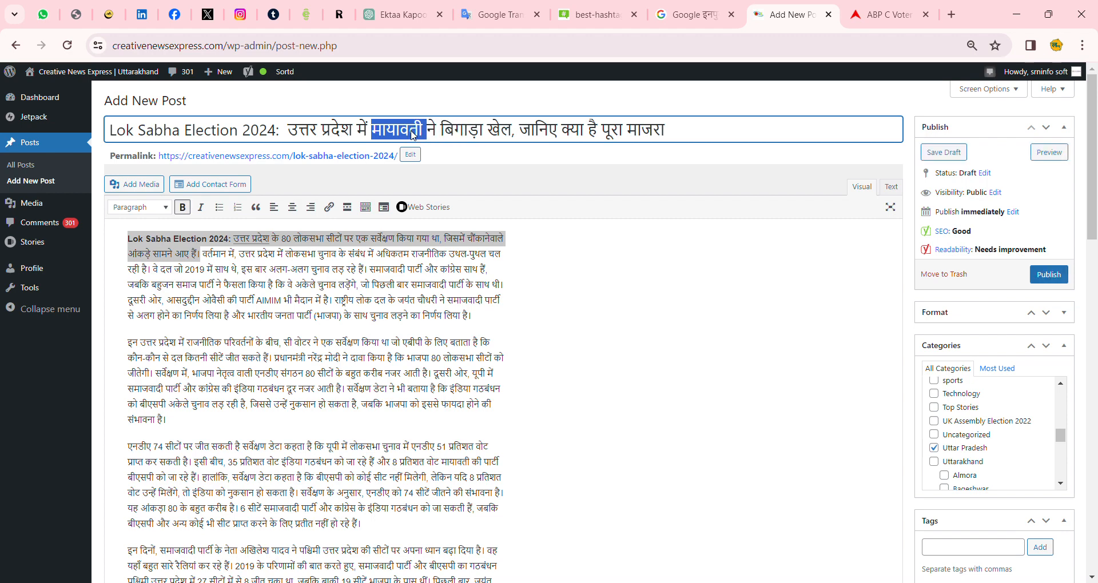
pyautogui.click(502, 293)
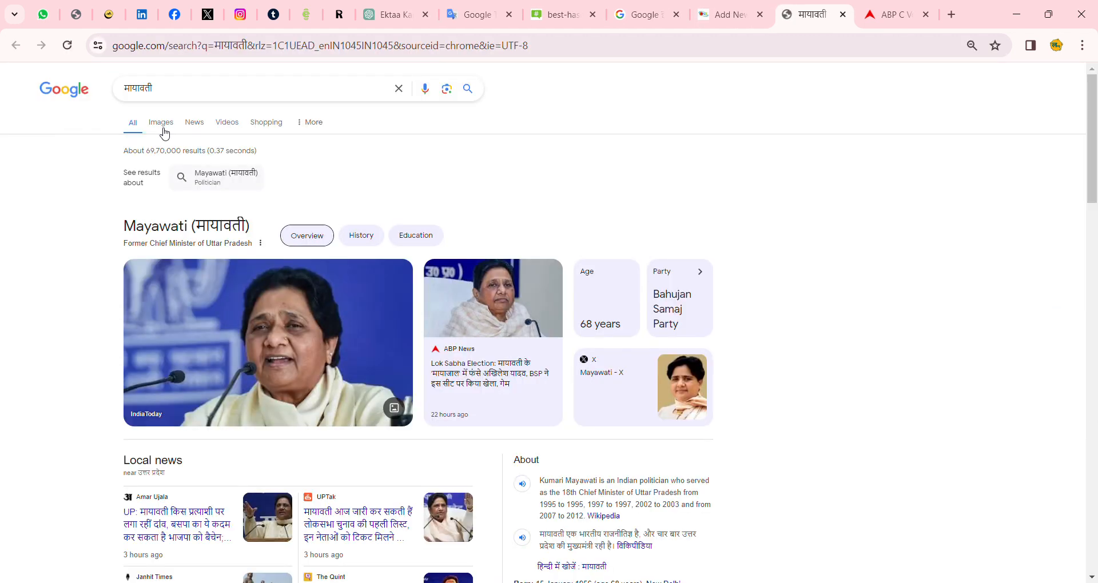
pyautogui.click(171, 122)
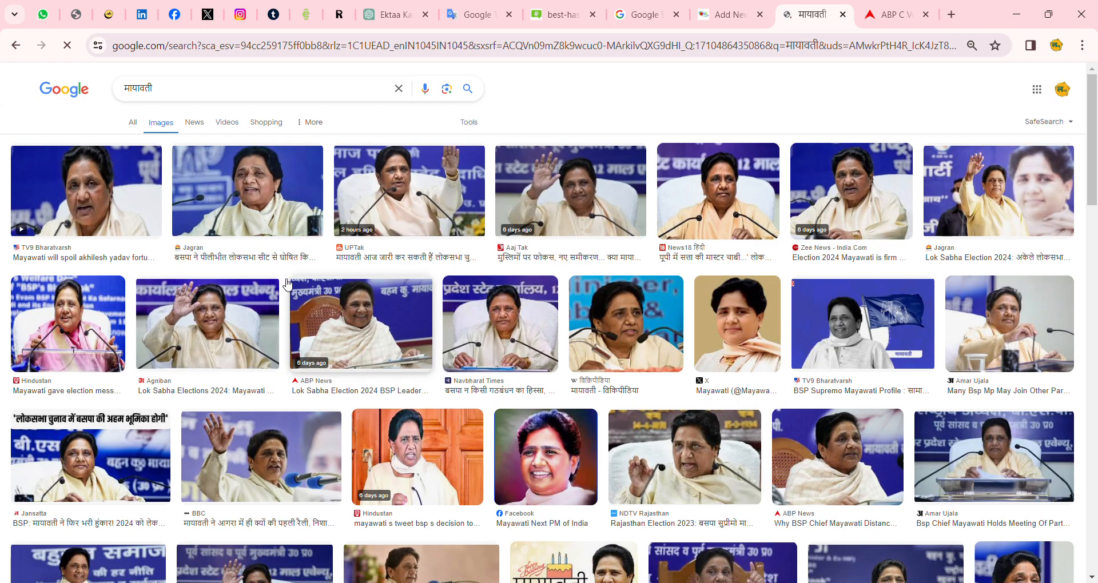
pyautogui.click(402, 201)
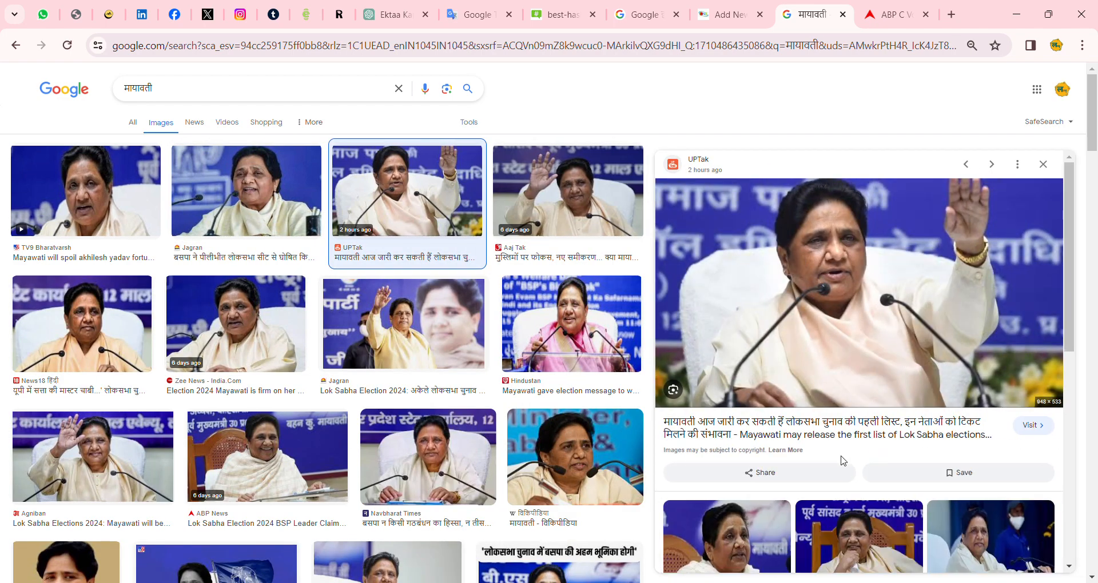
pyautogui.click(852, 297)
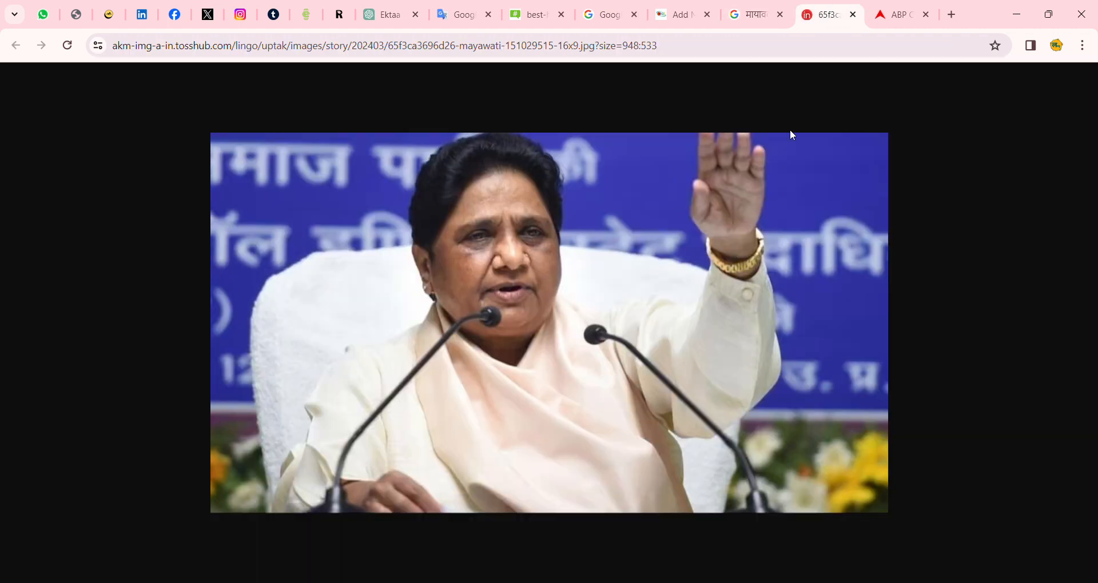
pyautogui.hotkey('ctrl', '-')
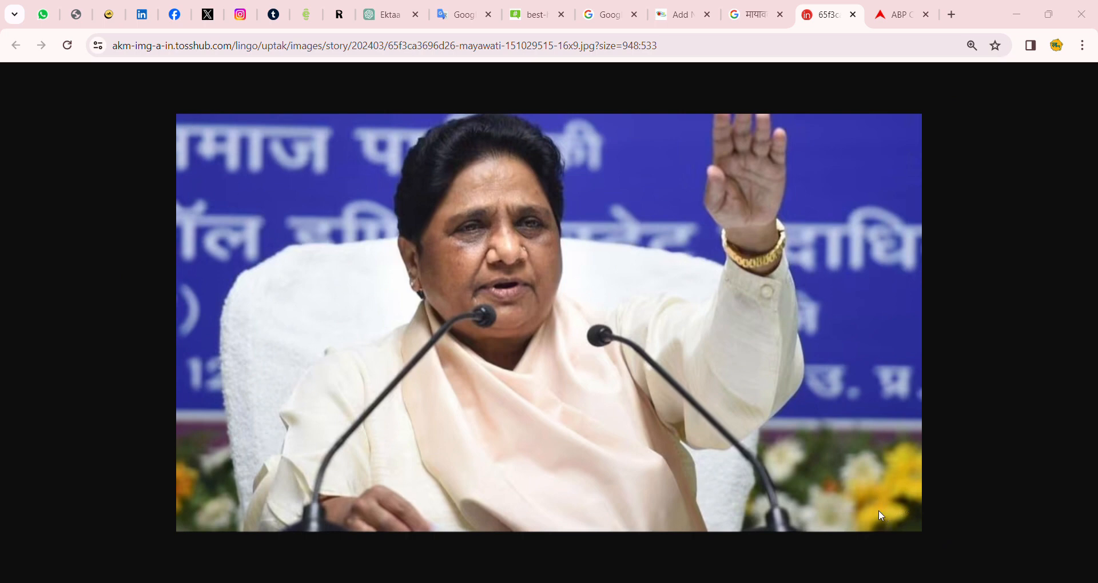
# Copy the full title of the WordPress post and upload Screenshot_44.jpg in the featured image dialog
pyautogui.click(750, 14)
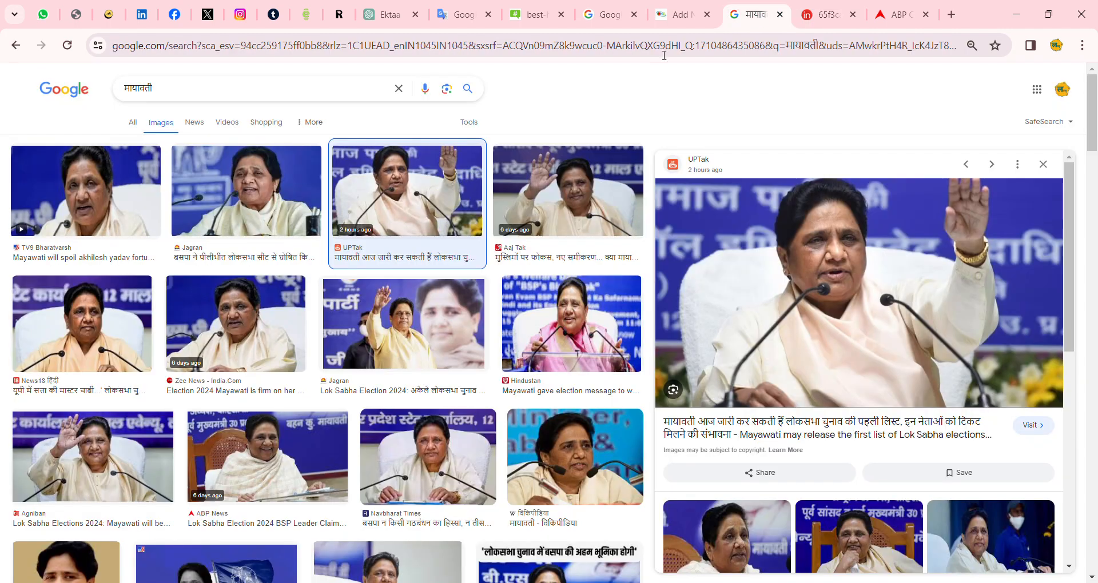
pyautogui.click(681, 14)
pyautogui.tripleClick(264, 142)
pyautogui.hotkey('ctrl', 'c')
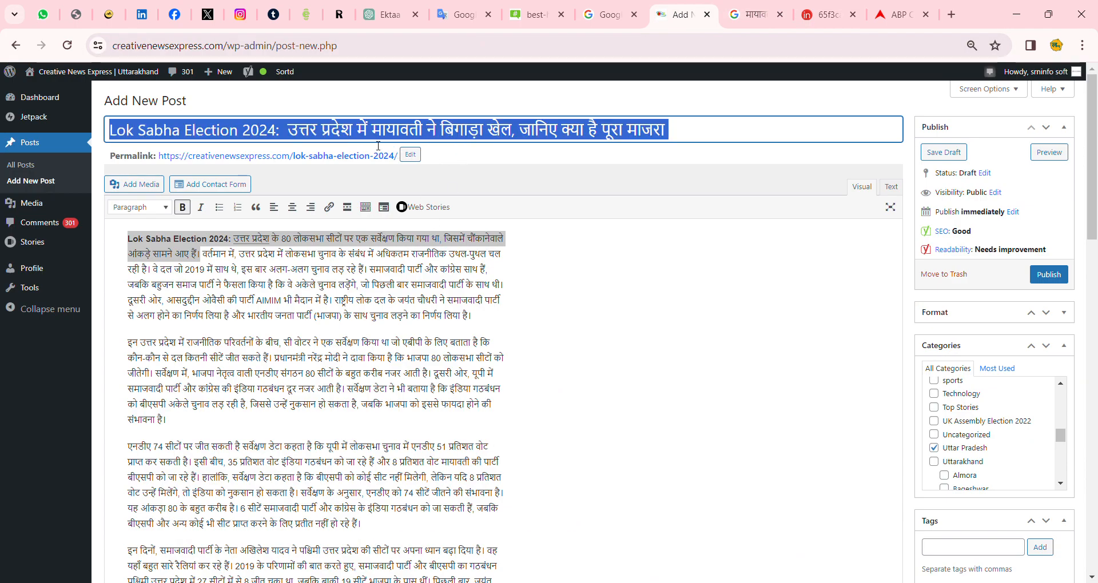
pyautogui.moveTo(336, 136); pyautogui.dragTo(379, 139)
pyautogui.scroll(-9, 914, 414)
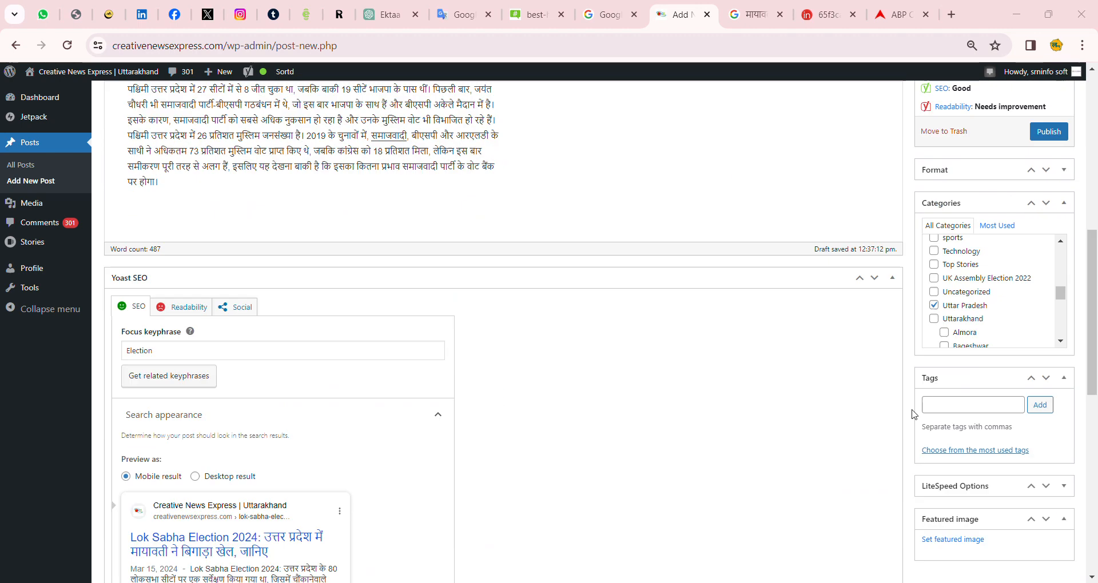
pyautogui.click(947, 540)
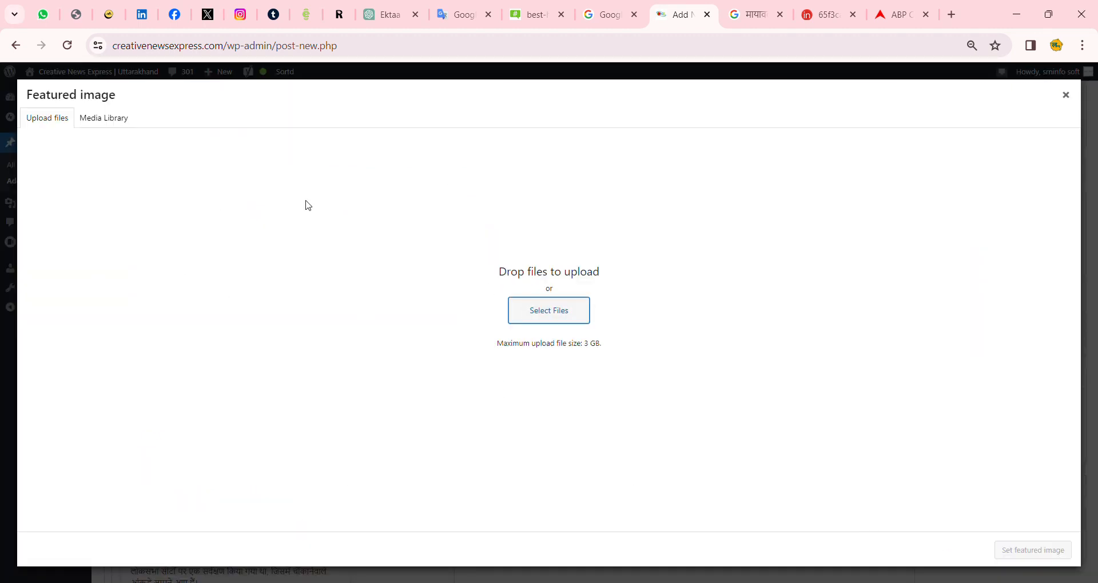
pyautogui.doubleClick(202, 132)
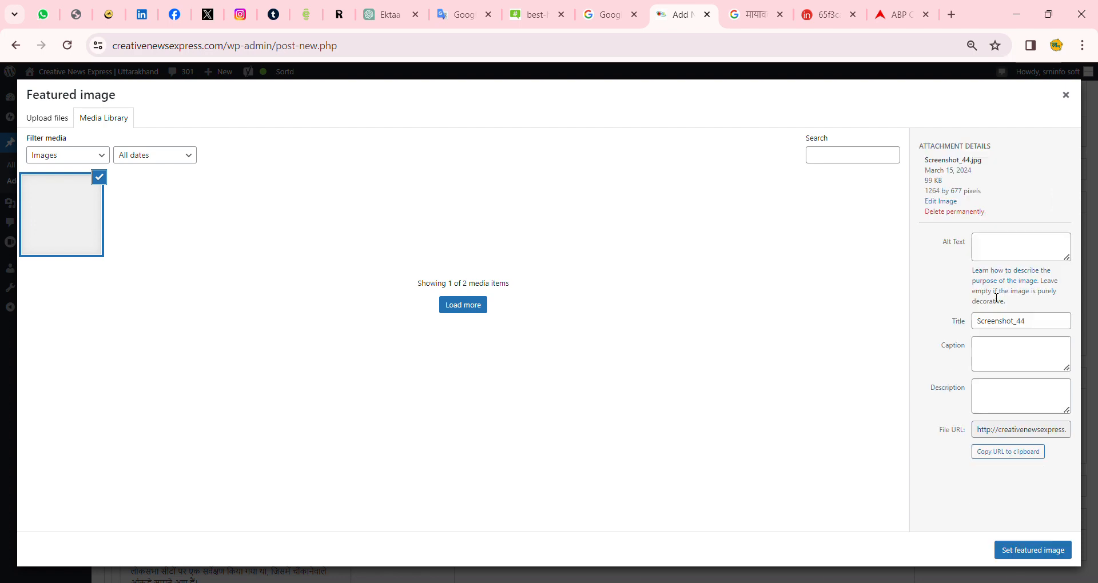
# Fill the image's alt text, title, caption and description with the copied post title and set it as the featured image
pyautogui.click(977, 247)
pyautogui.hotkey('ctrl', 'v')
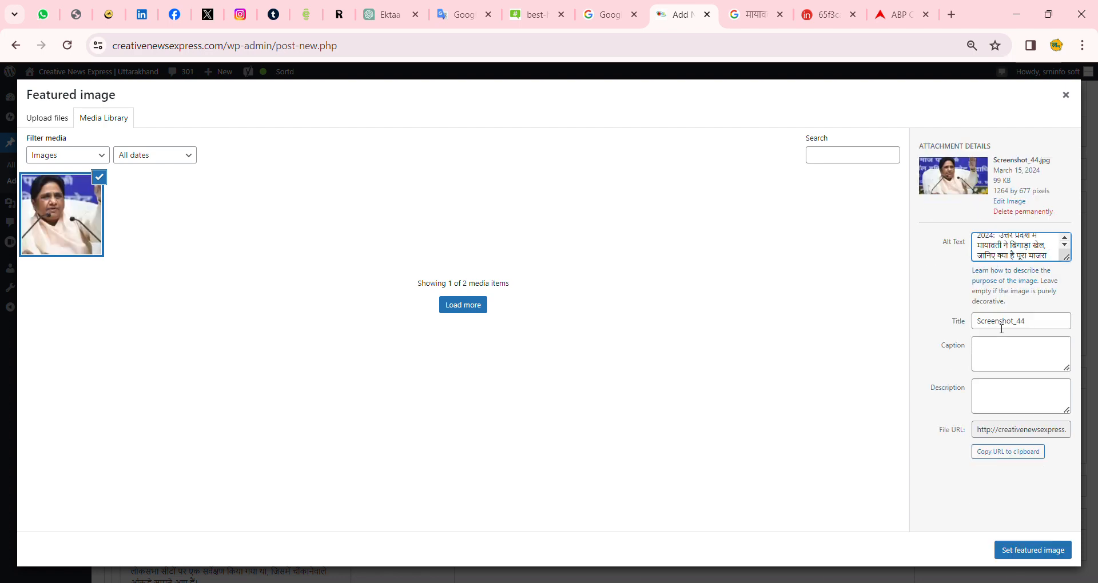
pyautogui.moveTo(1000, 322); pyautogui.dragTo(929, 324)
pyautogui.hotkey('ctrl', 'v')
pyautogui.click(1005, 360)
pyautogui.hotkey('ctrl', 'v')
pyautogui.click(1005, 394)
pyautogui.hotkey('ctrl', 'v')
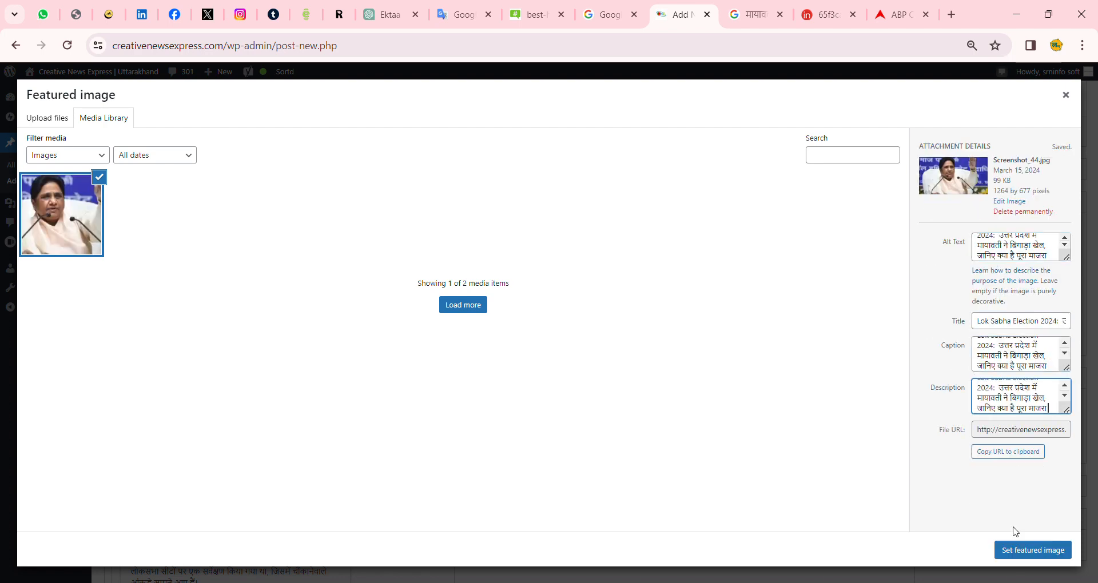
pyautogui.click(1021, 550)
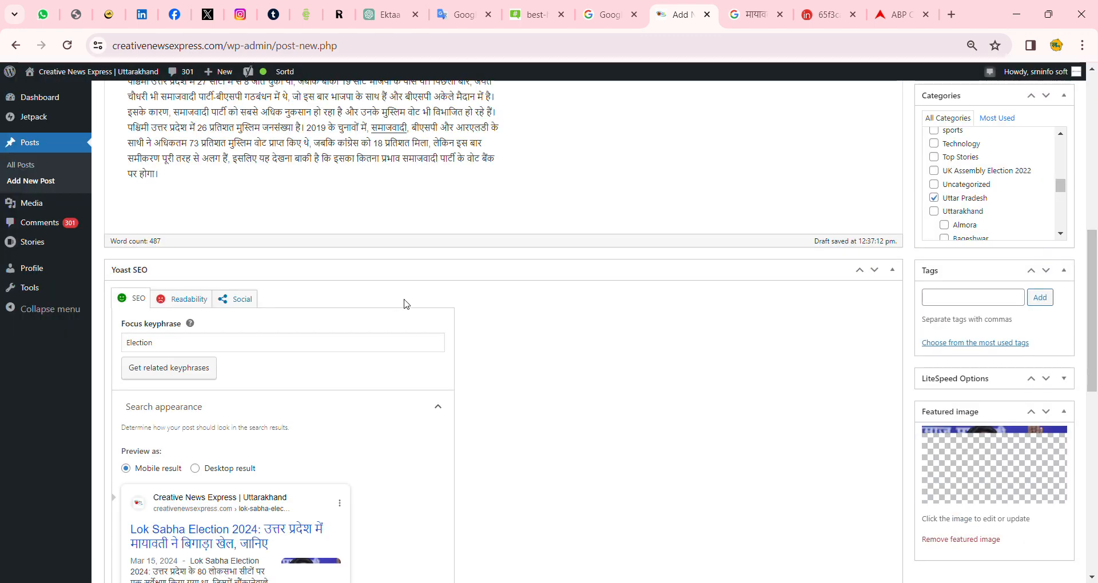
# Copy "Lok Sabha Election 2024" from the post title and generate tags for it in the RapidTags YouTube tag generator
pyautogui.scroll(8, 404, 303)
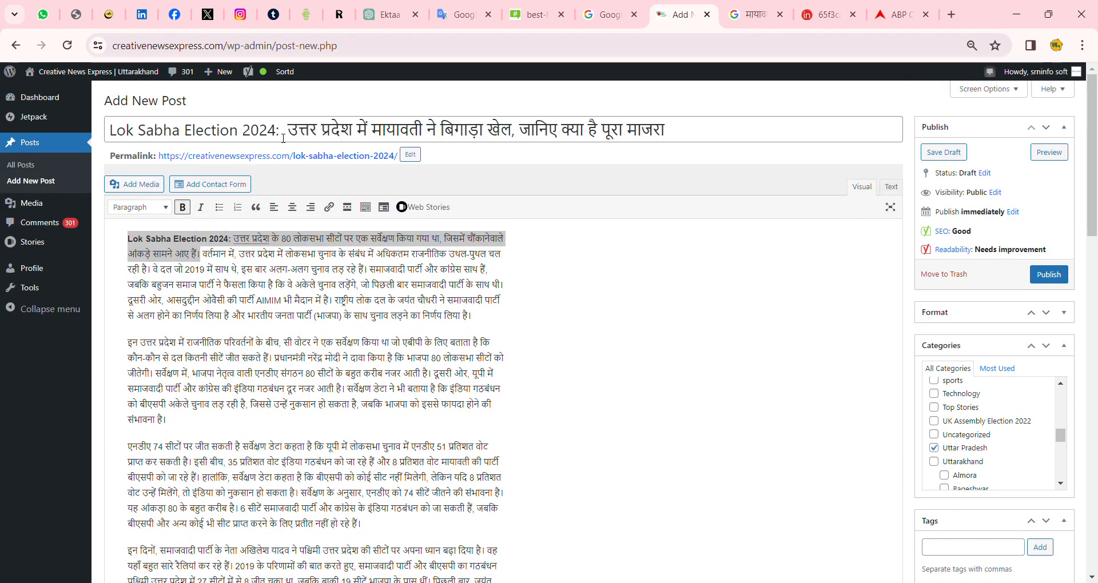
pyautogui.moveTo(283, 139); pyautogui.dragTo(107, 136)
pyautogui.hotkey('ctrl', 'c')
pyautogui.click(273, 14)
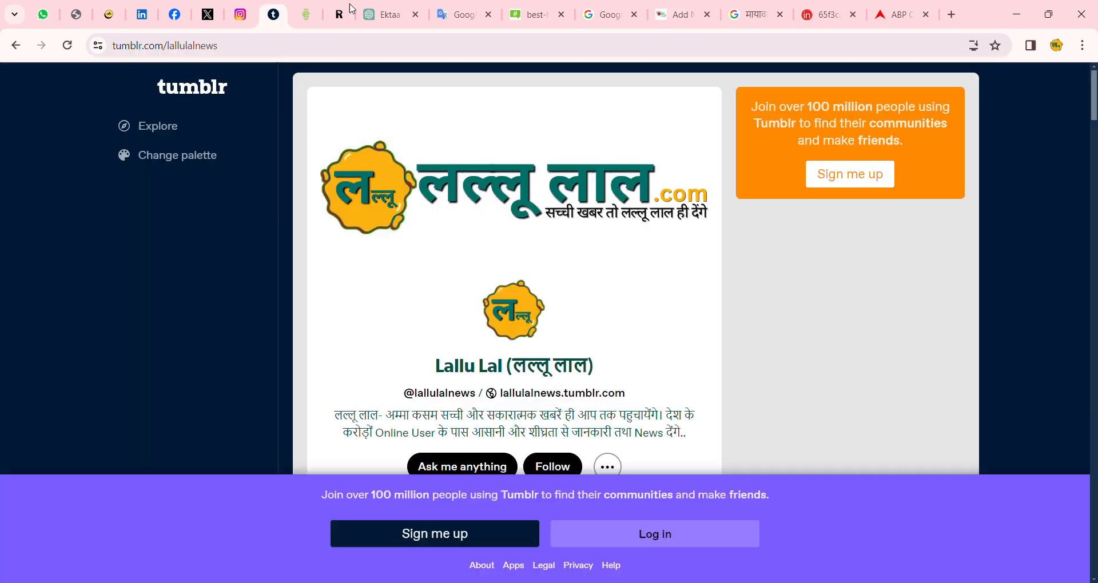
pyautogui.click(338, 14)
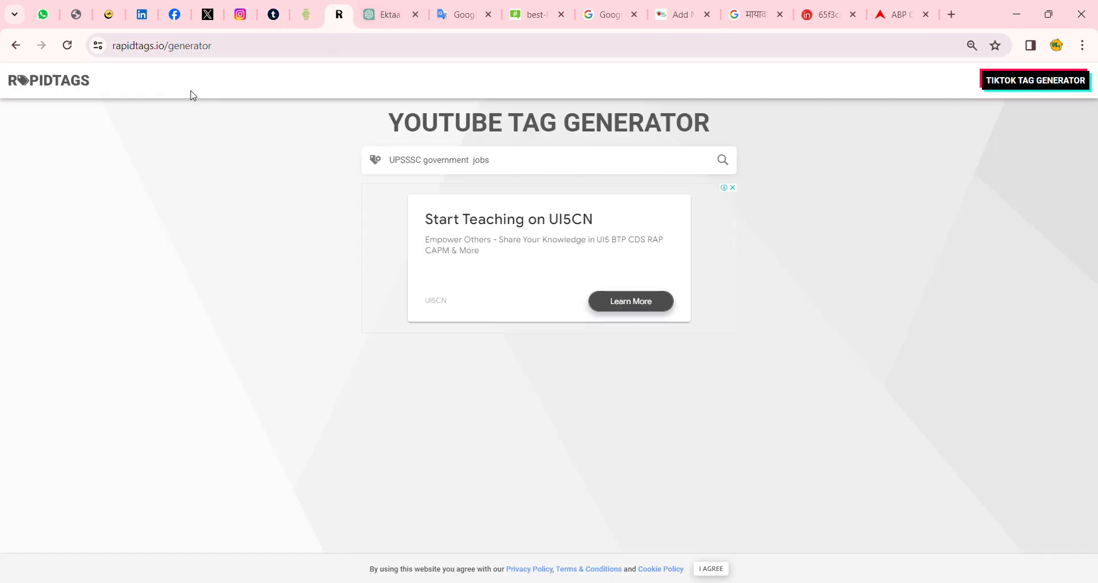
pyautogui.click(137, 46)
pyautogui.click(444, 160)
pyautogui.hotkey('ctrl', 'a')
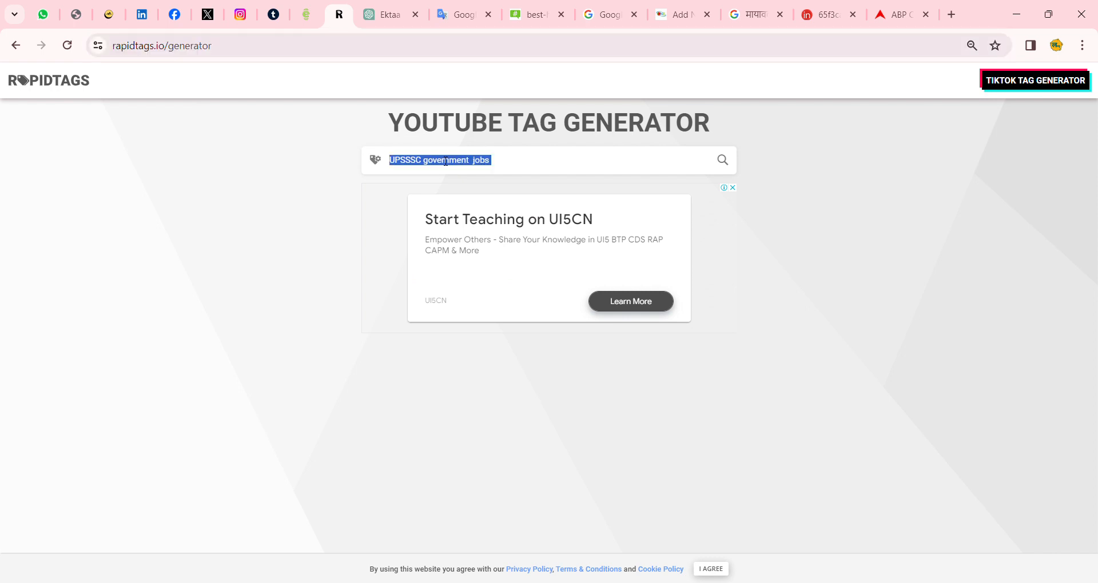
pyautogui.hotkey('ctrl', 'v')
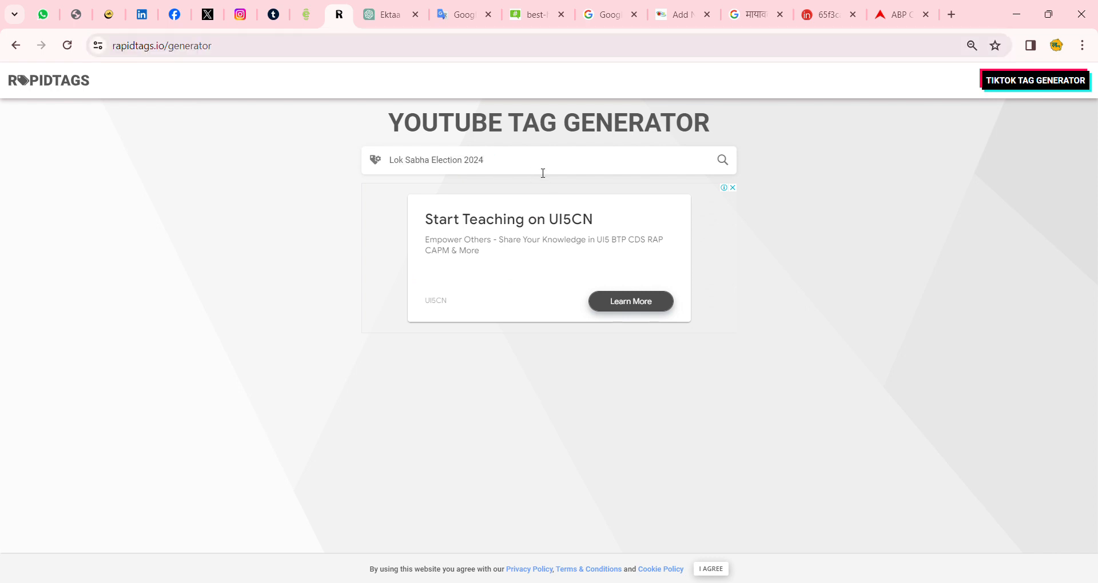
pyautogui.click(724, 162)
pyautogui.scroll(-1, 503, 392)
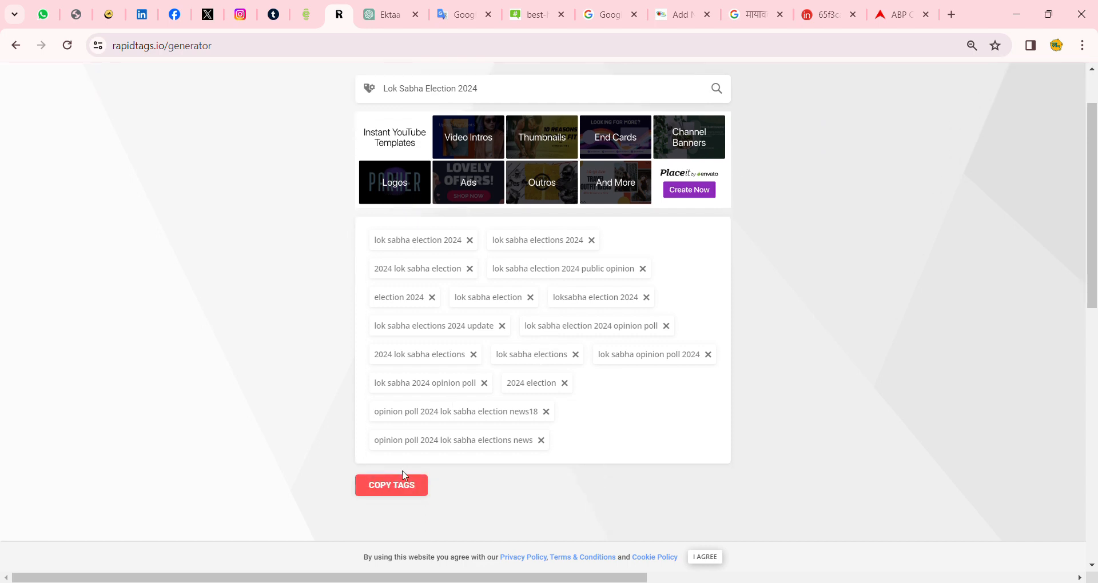
# Copy all the generated Lok Sabha election tags from RapidTags and add them to the WordPress post's tags
pyautogui.click(409, 489)
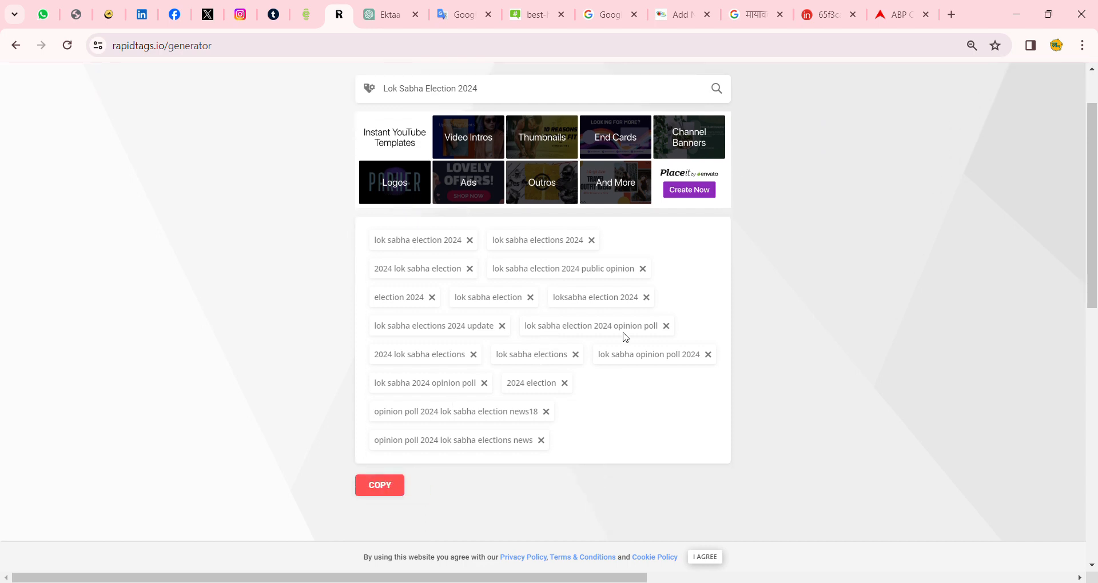
pyautogui.click(686, 15)
pyautogui.scroll(-4, 955, 469)
pyautogui.click(966, 297)
pyautogui.hotkey('ctrl', 'v')
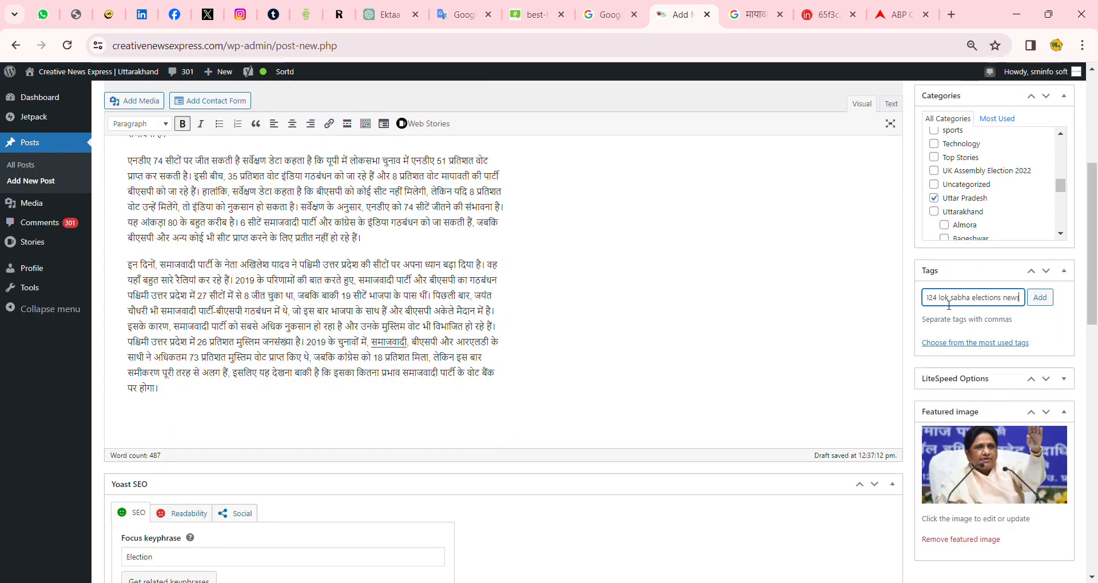
pyautogui.click(1039, 297)
# Check through the finished post's settings and publish it immediately with public visibility
pyautogui.scroll(5, 998, 385)
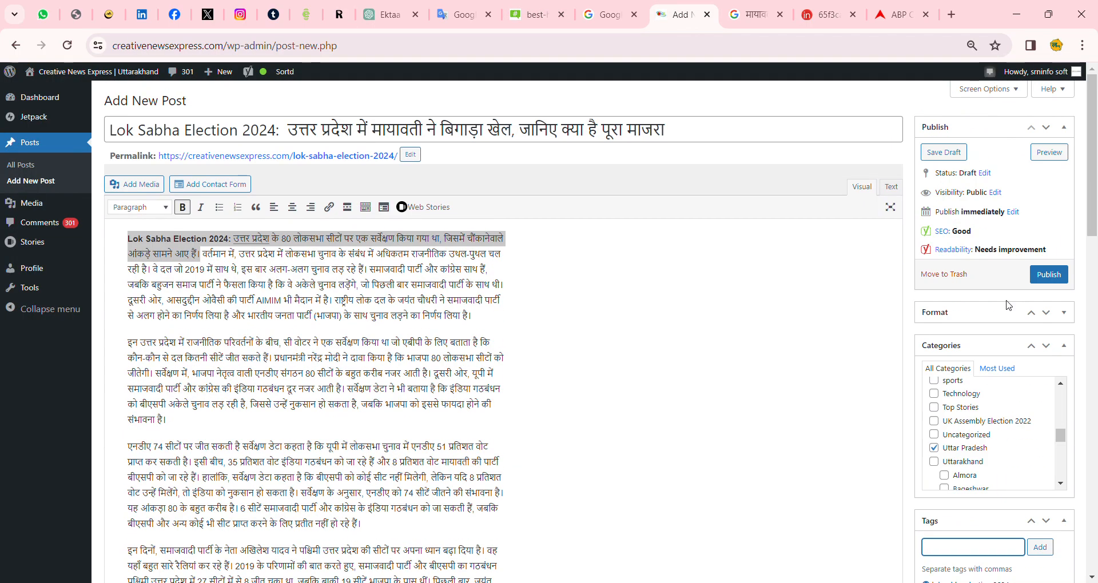
pyautogui.scroll(-10, 788, 529)
pyautogui.scroll(10, 892, 457)
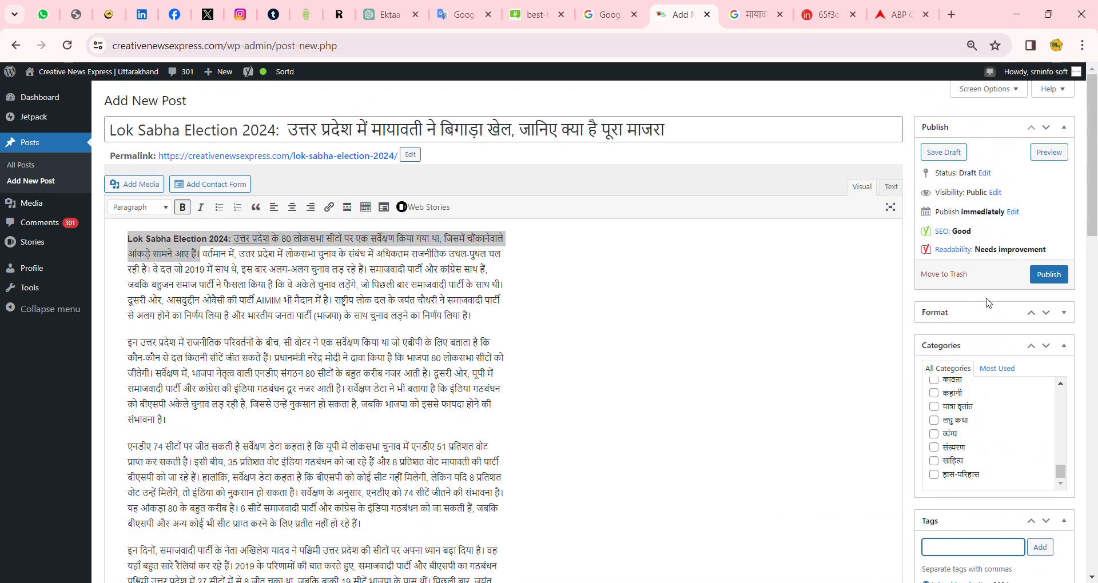
pyautogui.click(1042, 275)
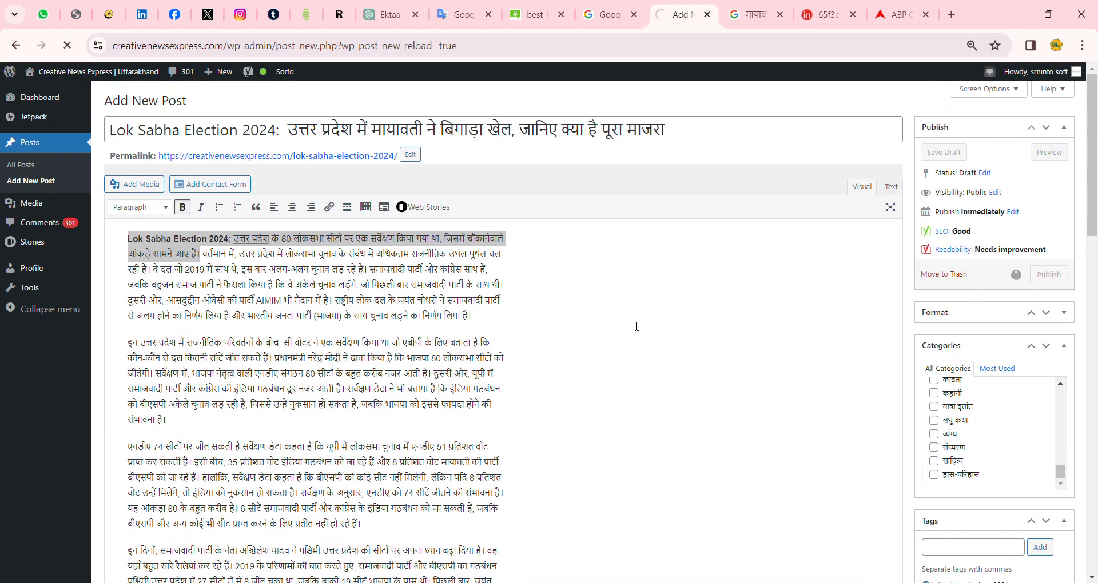
# Open the post's permalink in a new tab and examine the live article's title, featured image and body text, ending back in the post editor
pyautogui.middleClick(295, 156)
pyautogui.click(713, 16)
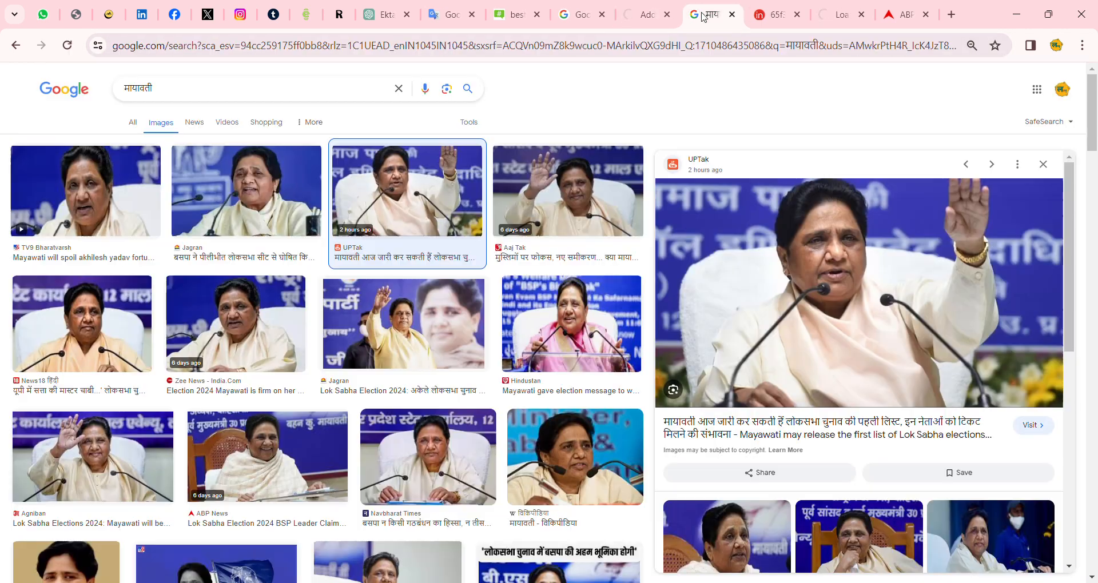
pyautogui.click(839, 15)
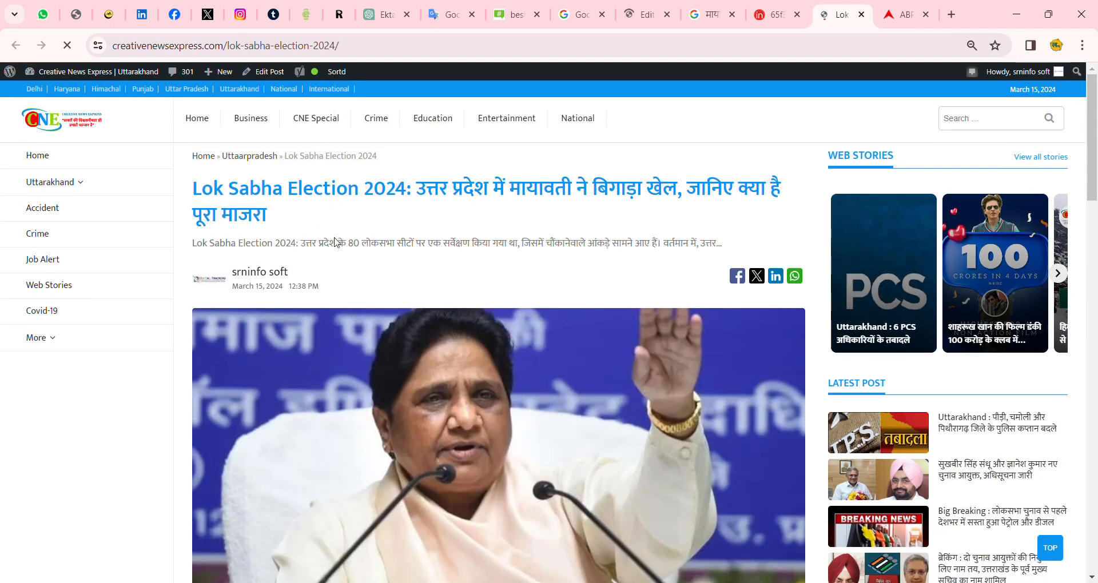
pyautogui.scroll(-8, 491, 257)
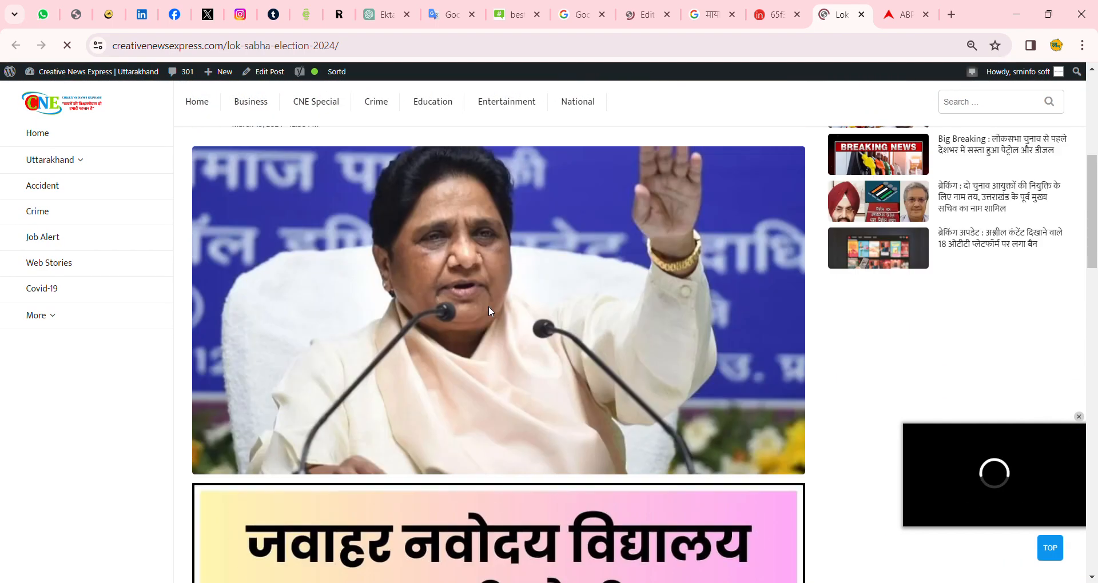
pyautogui.scroll(-15, 480, 304)
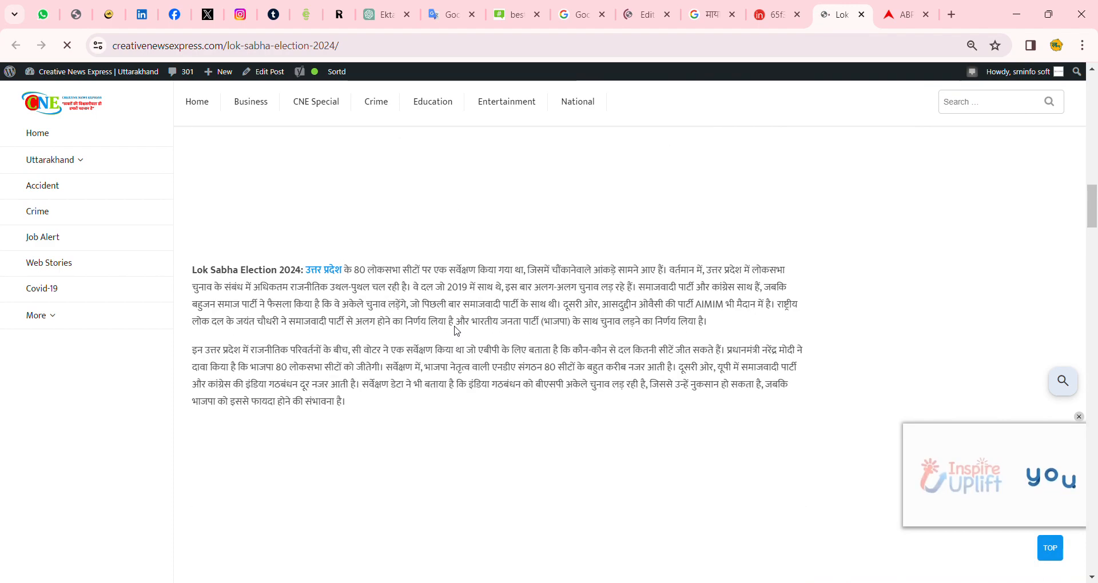
pyautogui.moveTo(227, 335); pyautogui.dragTo(375, 438)
pyautogui.scroll(-12, 375, 439)
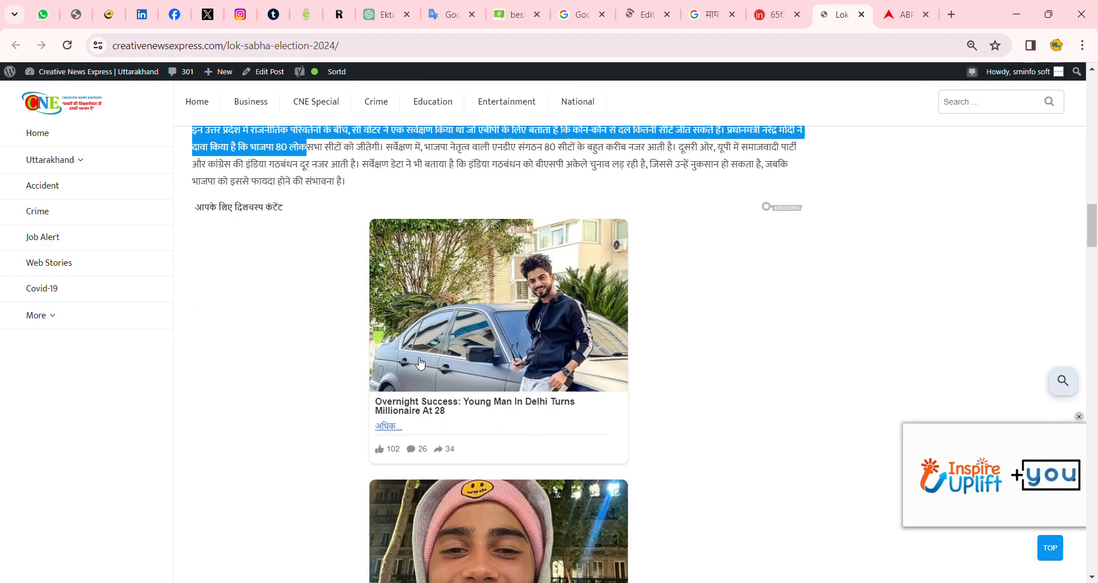
pyautogui.moveTo(279, 281); pyautogui.dragTo(427, 396)
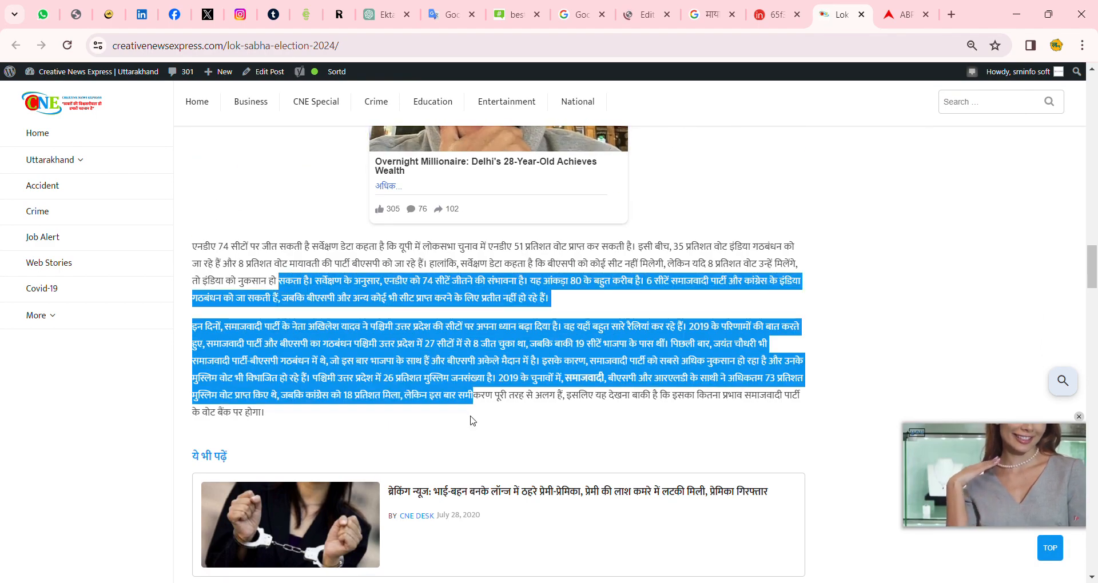
pyautogui.scroll(-7, 469, 417)
pyautogui.scroll(20, 627, 375)
pyautogui.scroll(4, 627, 375)
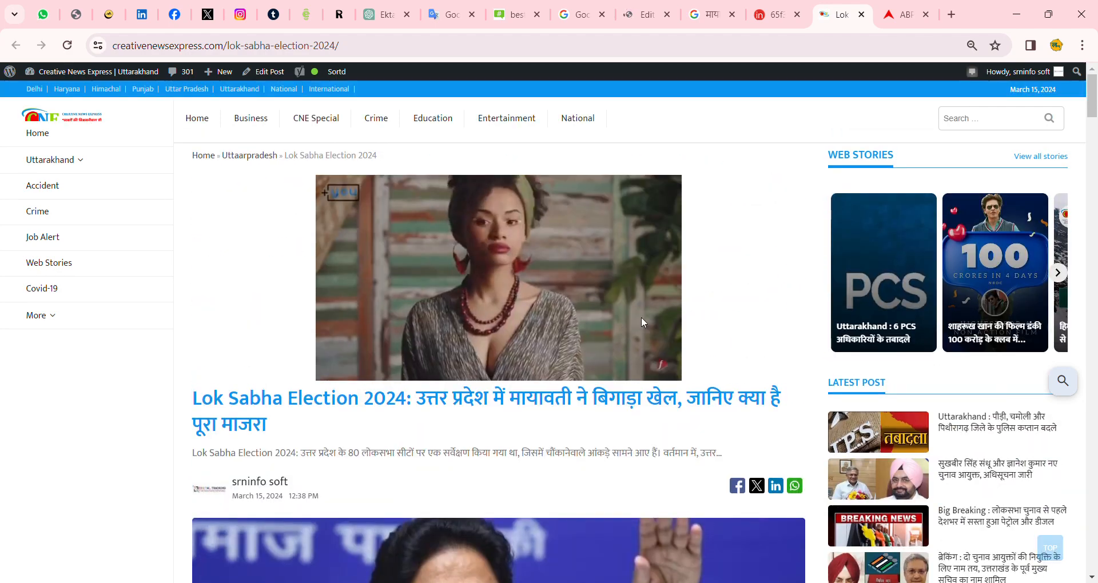
pyautogui.click(775, 15)
pyautogui.click(649, 8)
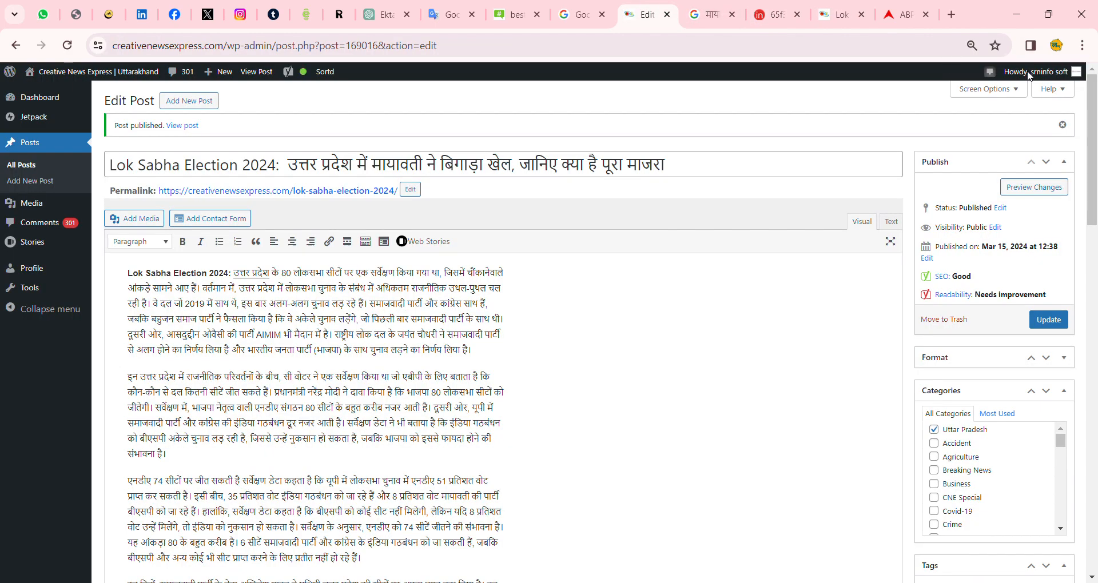